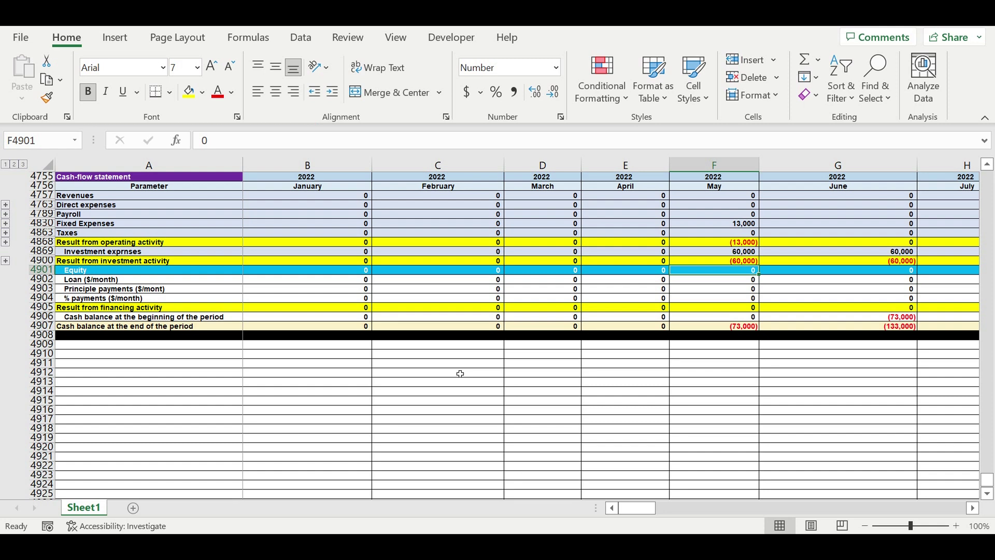
- Examine the monthly Cash-flow statement and the formula behind February's result from investment activity
{"action": "scroll", "coordinate": [461, 369], "scroll_direction": "up", "scroll_amount": 2}
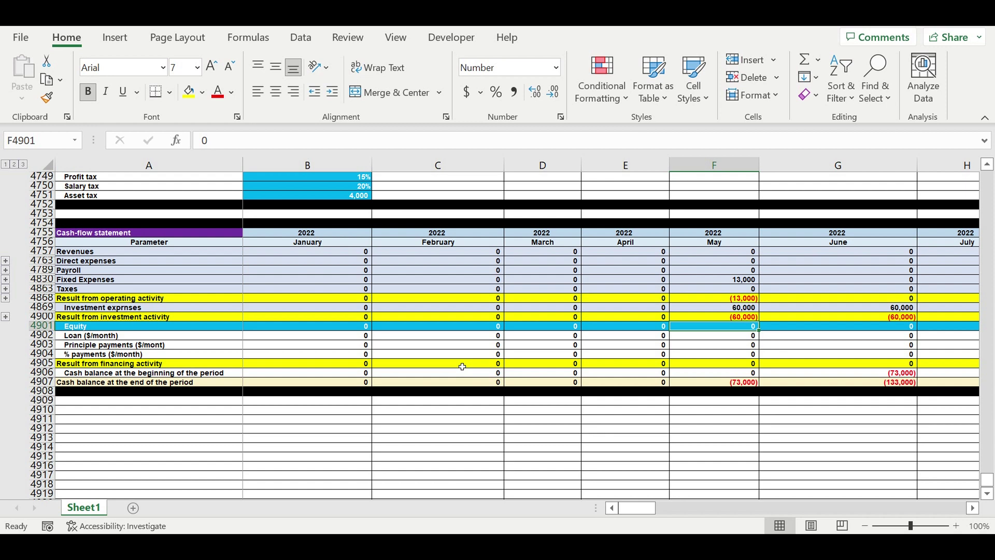
{"action": "left_click", "coordinate": [456, 318]}
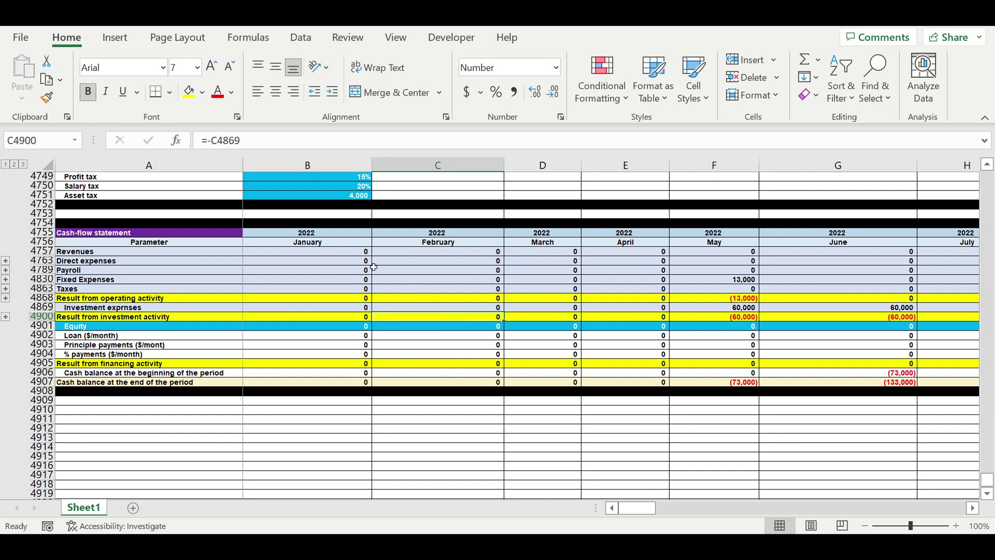
{"action": "scroll", "coordinate": [300, 275], "scroll_direction": "up", "scroll_amount": 3}
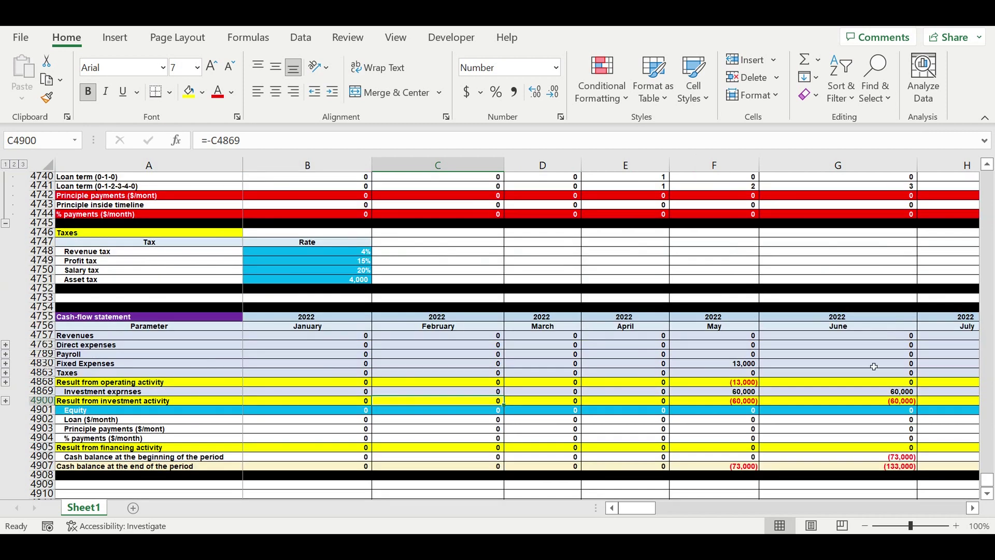
- Review the model from the Investment plan through the customer types and new customers to the revenue and direct expense sections
{"action": "left_click_drag", "start_coordinate": [987, 479], "coordinate": [981, 119]}
{"action": "scroll", "coordinate": [386, 321], "scroll_direction": "down", "scroll_amount": 15}
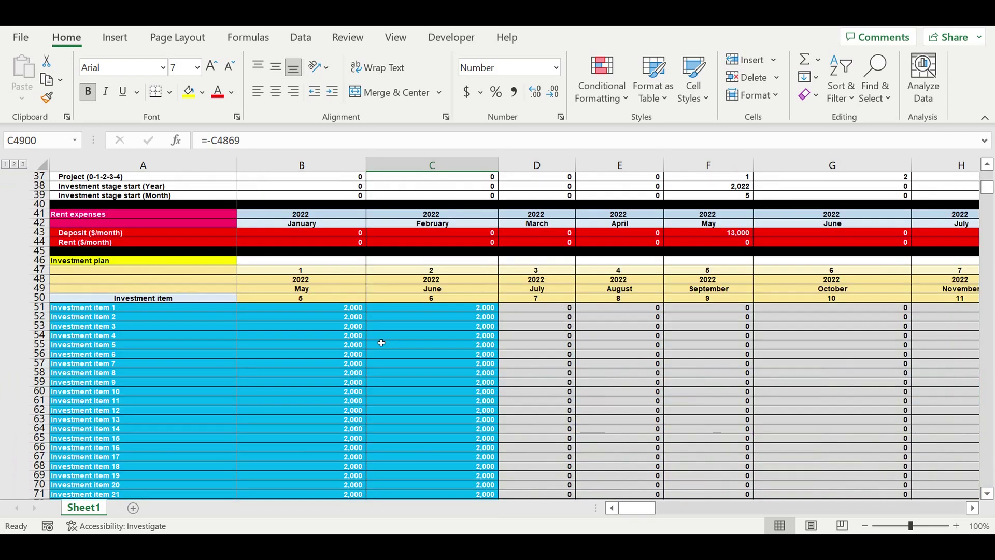
{"action": "scroll", "coordinate": [376, 361], "scroll_direction": "down", "scroll_amount": 19}
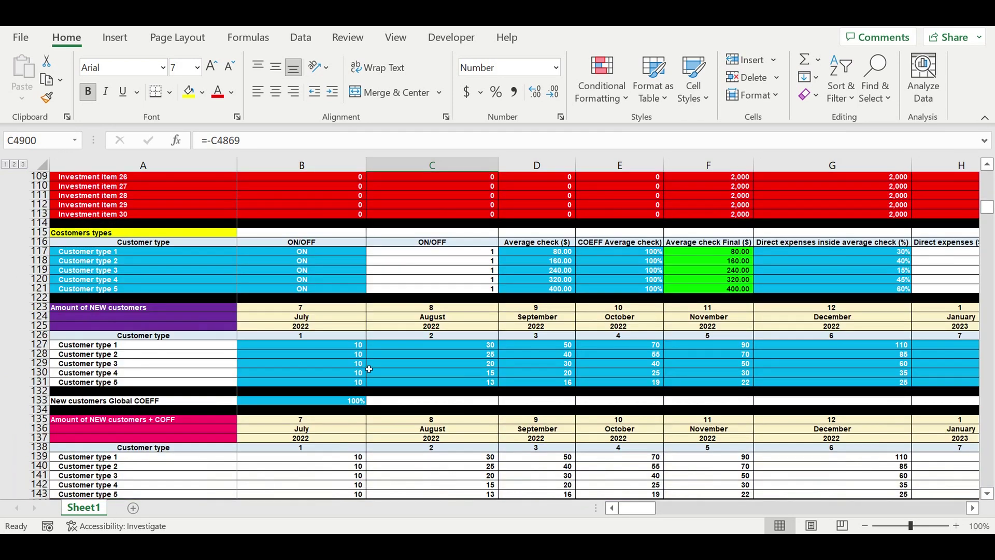
{"action": "scroll", "coordinate": [367, 363], "scroll_direction": "down", "scroll_amount": 6}
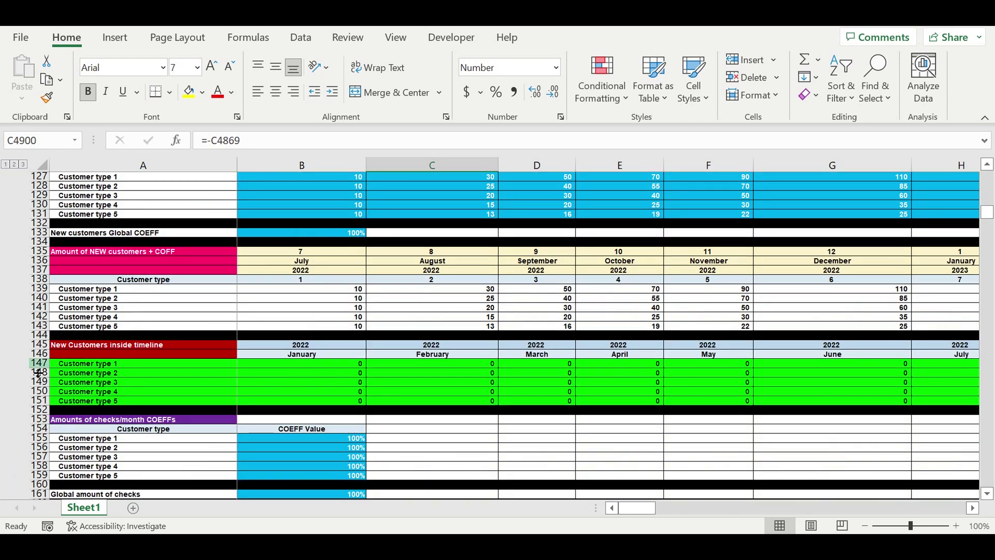
{"action": "scroll", "coordinate": [127, 400], "scroll_direction": "down", "scroll_amount": 20}
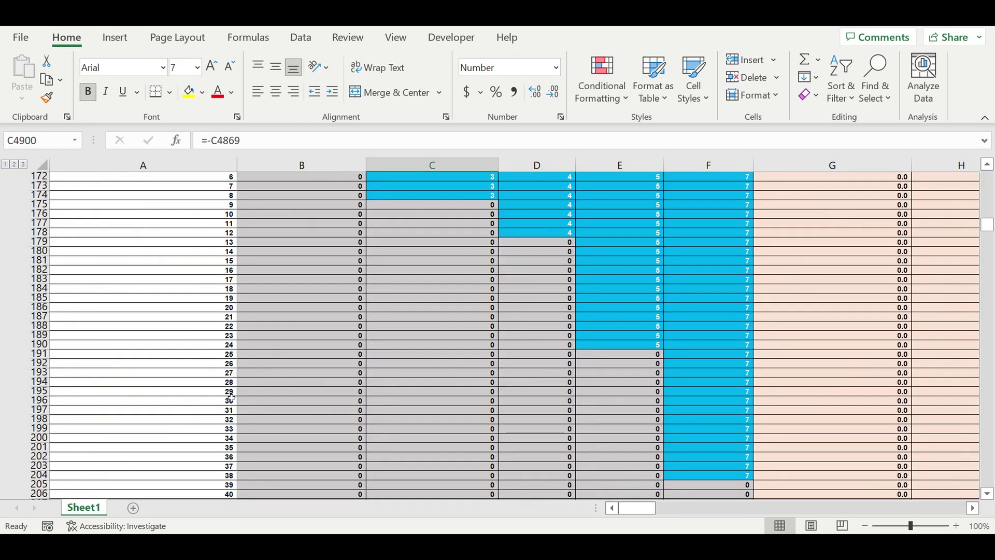
{"action": "scroll", "coordinate": [228, 375], "scroll_direction": "down", "scroll_amount": 20}
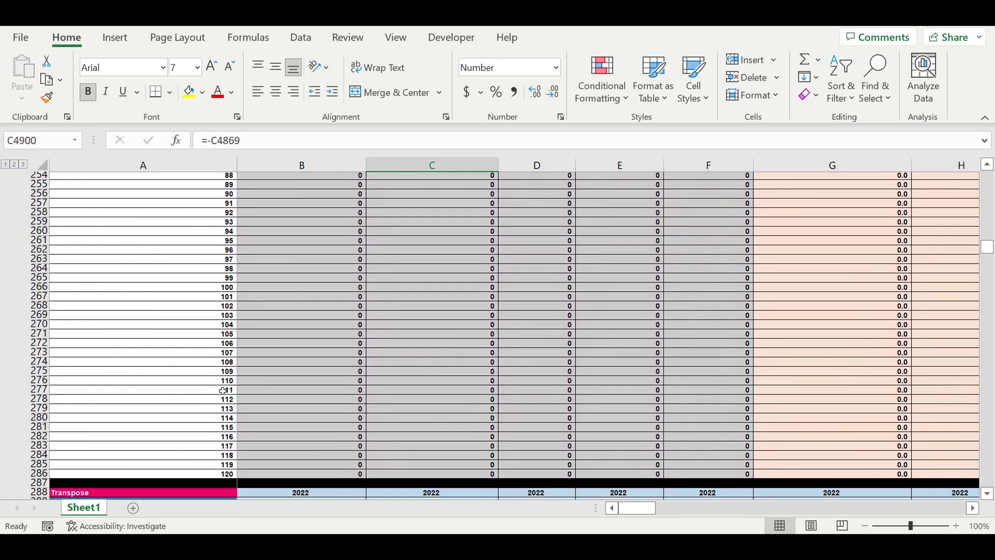
{"action": "scroll", "coordinate": [224, 390], "scroll_direction": "down", "scroll_amount": 20}
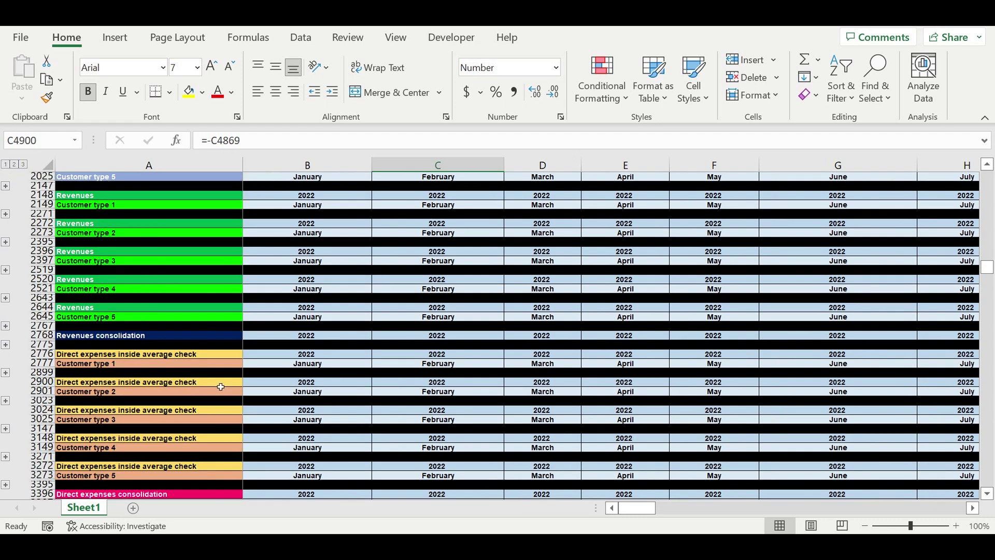
{"action": "scroll", "coordinate": [224, 389], "scroll_direction": "down", "scroll_amount": 20}
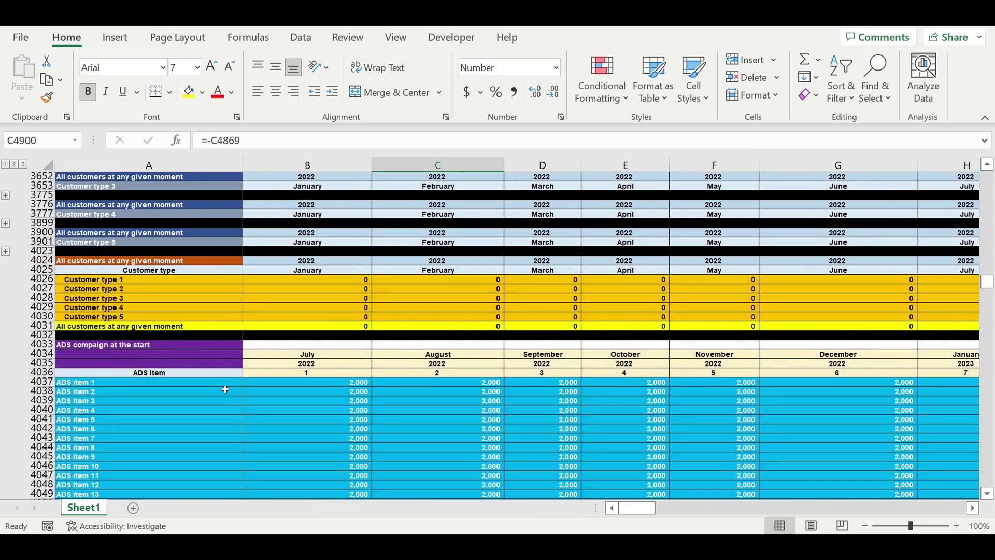
- Examine the ADS campaign items, the sources of customers, and the Marketing & Ads allocation and expense tables
{"action": "scroll", "coordinate": [225, 389], "scroll_direction": "down", "scroll_amount": 1}
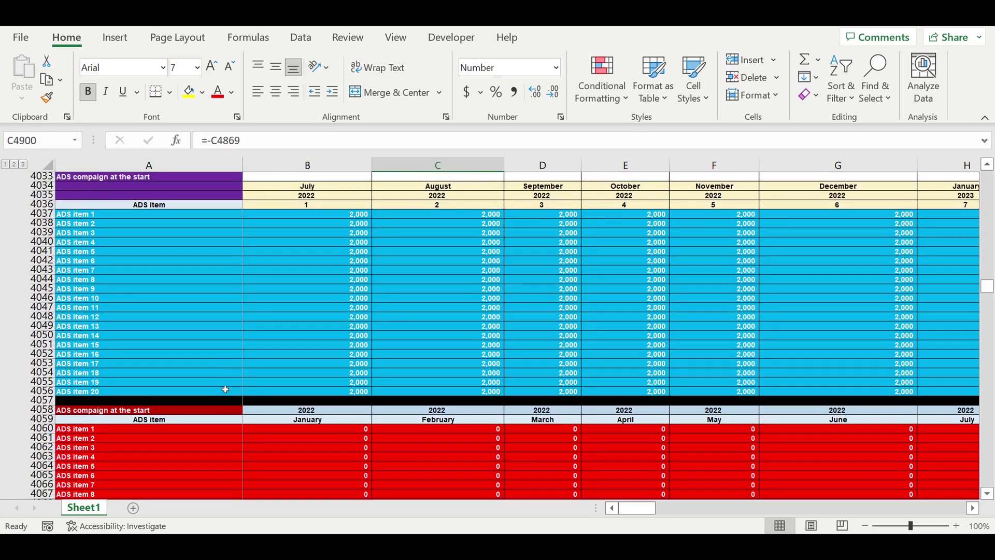
{"action": "scroll", "coordinate": [225, 386], "scroll_direction": "down", "scroll_amount": 6}
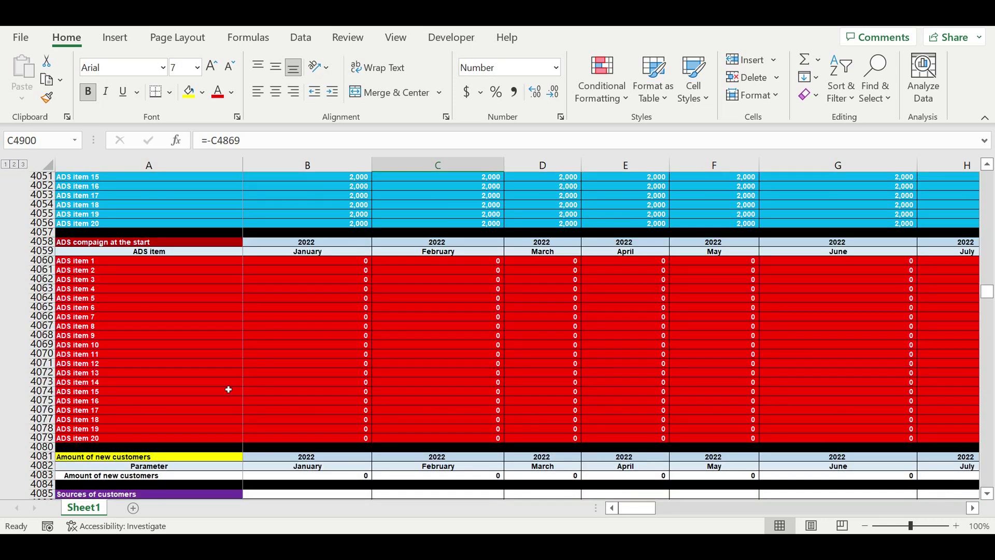
{"action": "scroll", "coordinate": [228, 390], "scroll_direction": "down", "scroll_amount": 9}
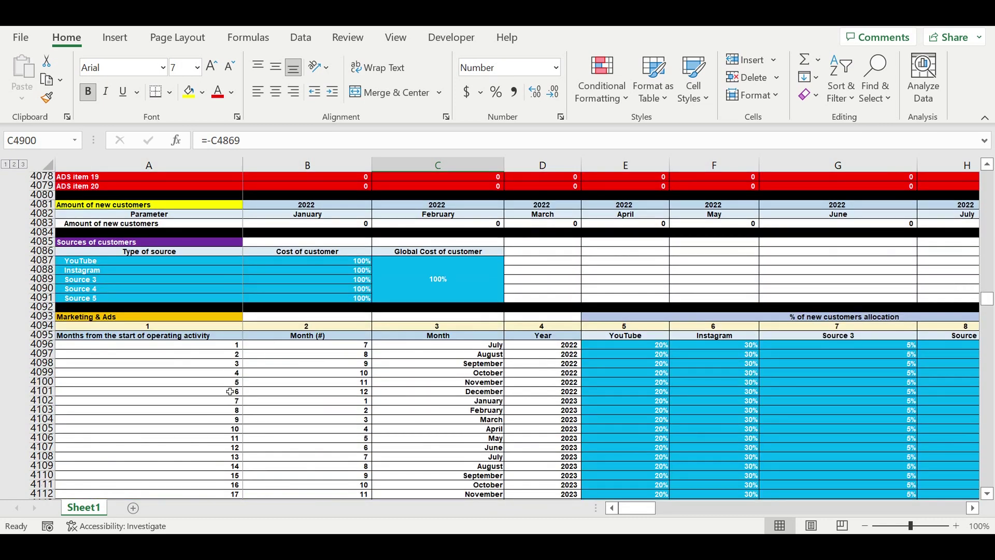
{"action": "scroll", "coordinate": [230, 392], "scroll_direction": "down", "scroll_amount": 4}
{"action": "scroll", "coordinate": [230, 392], "scroll_direction": "down", "scroll_amount": 19}
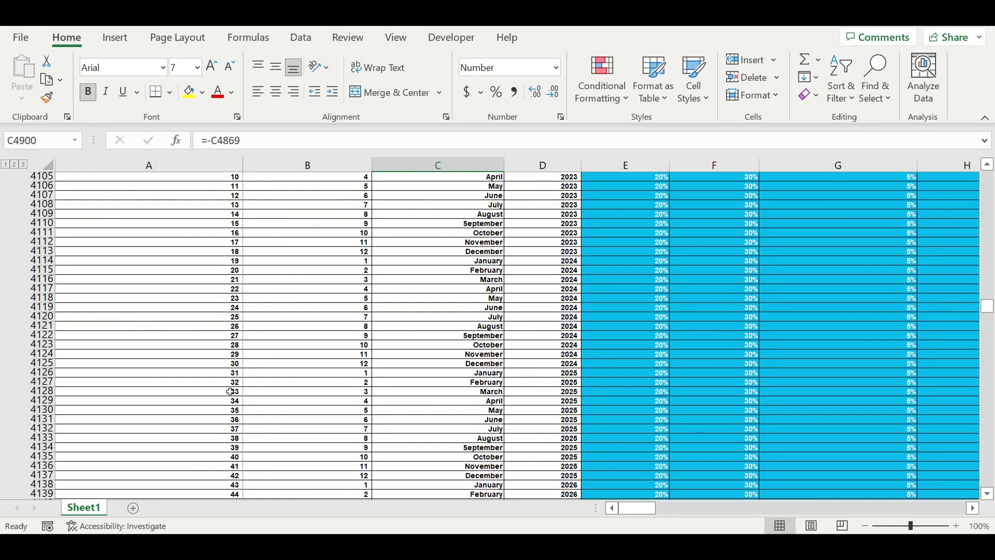
{"action": "scroll", "coordinate": [228, 396], "scroll_direction": "down", "scroll_amount": 17}
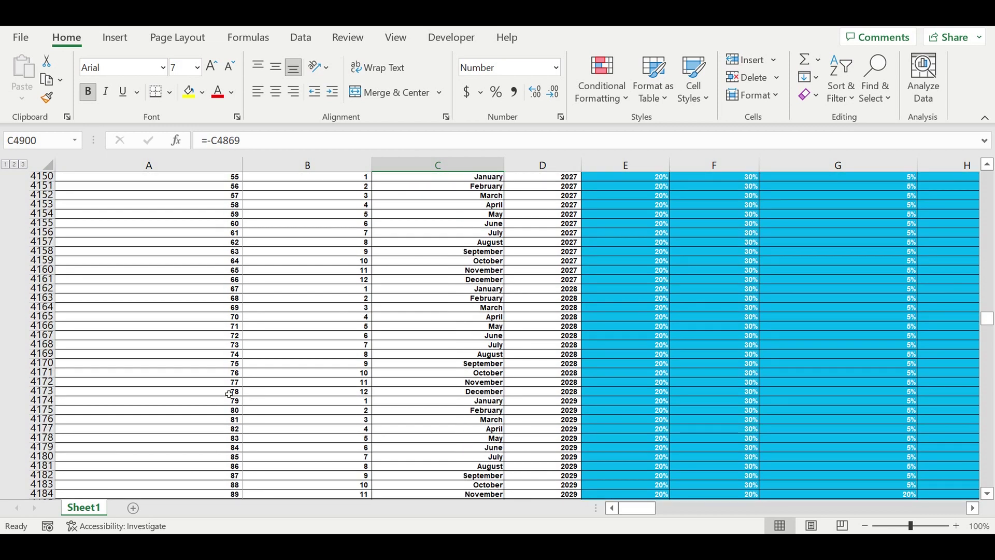
{"action": "scroll", "coordinate": [228, 393], "scroll_direction": "down", "scroll_amount": 4}
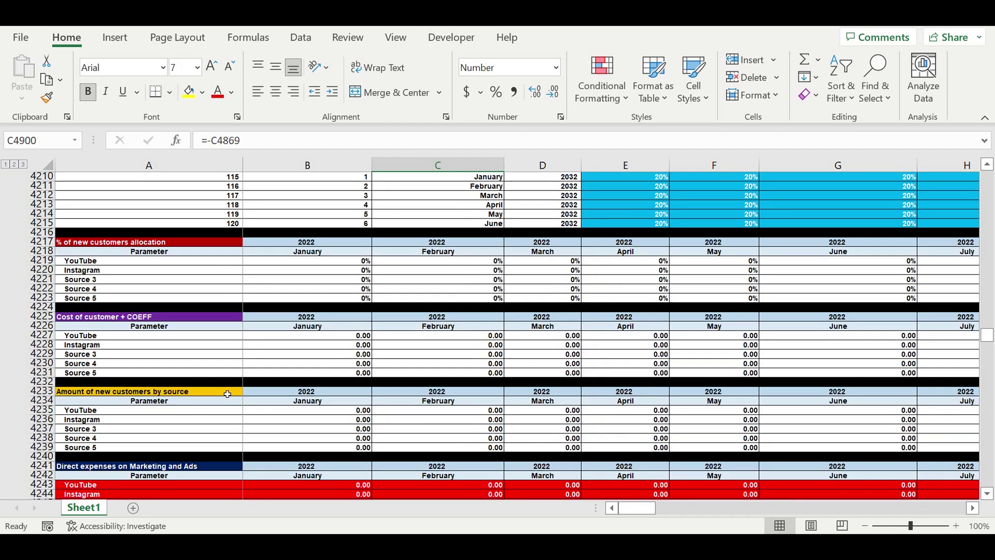
{"action": "scroll", "coordinate": [228, 396], "scroll_direction": "down", "scroll_amount": 10}
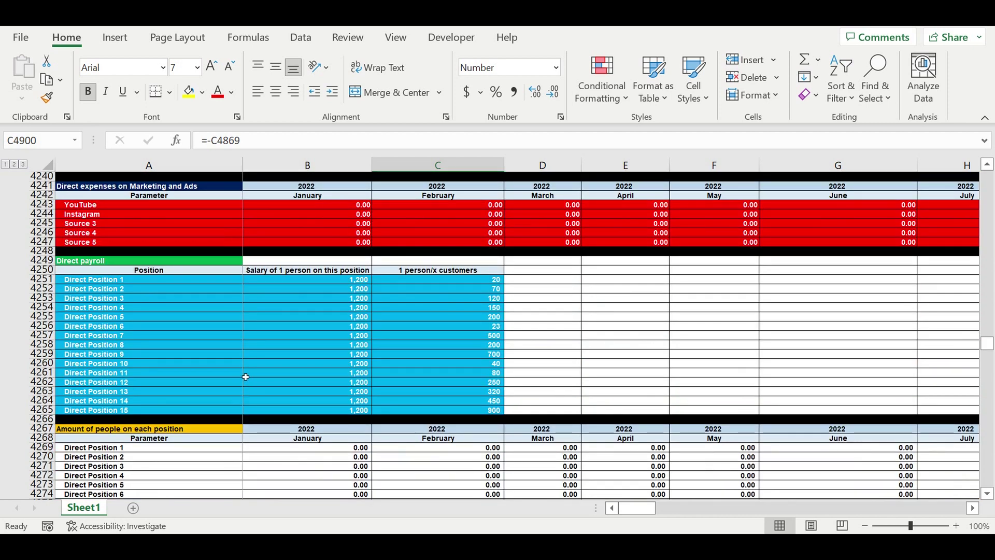
- Examine the Direct payroll and Stable payroll tables, highlighting the stable positions with their salaries and headcounts
{"action": "left_click", "coordinate": [223, 364]}
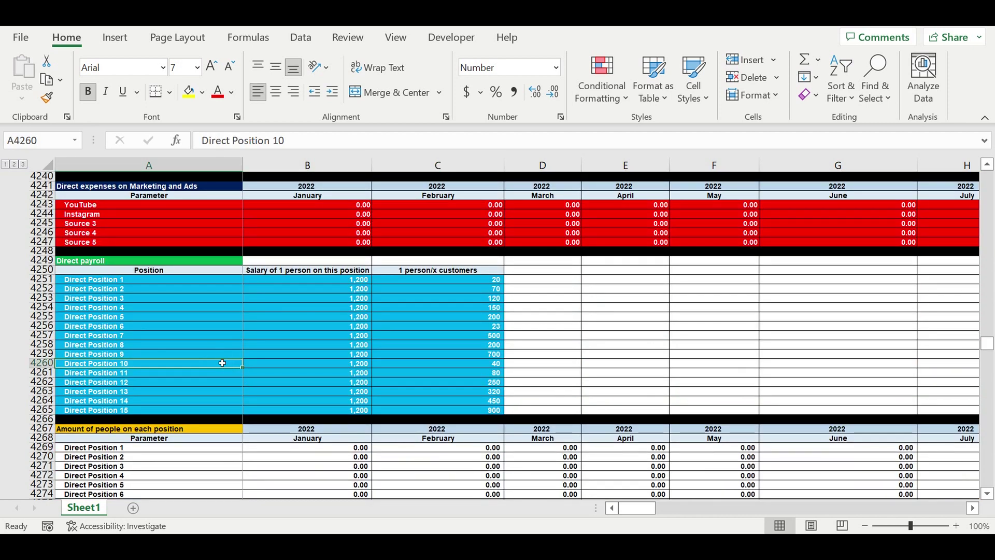
{"action": "scroll", "coordinate": [222, 363], "scroll_direction": "down", "scroll_amount": 5}
{"action": "scroll", "coordinate": [223, 363], "scroll_direction": "down", "scroll_amount": 13}
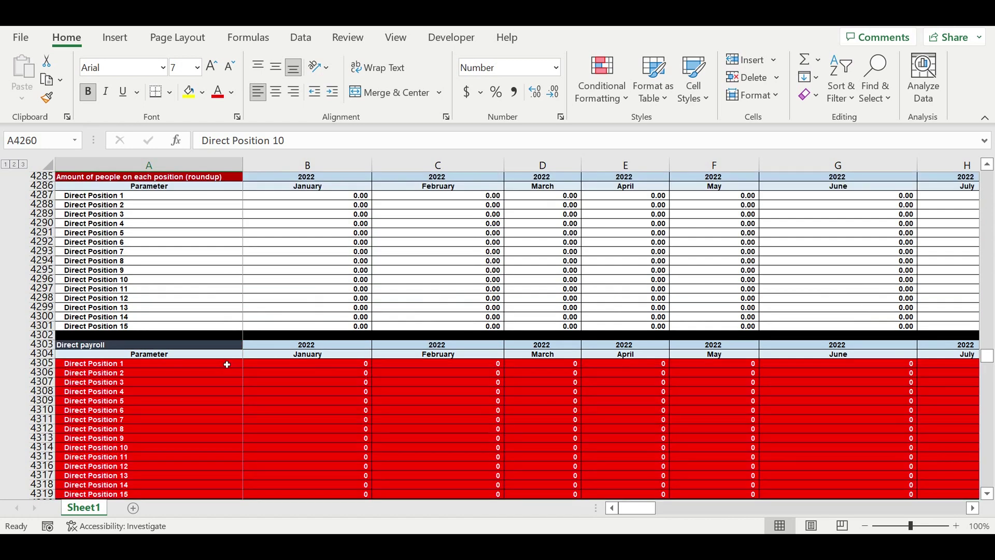
{"action": "scroll", "coordinate": [227, 366], "scroll_direction": "down", "scroll_amount": 4}
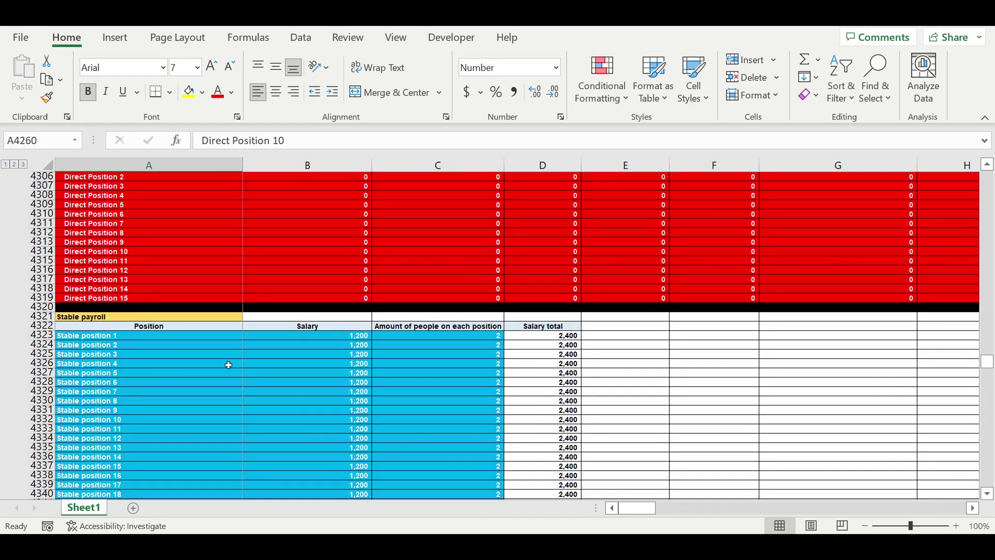
{"action": "scroll", "coordinate": [228, 365], "scroll_direction": "down", "scroll_amount": 2}
{"action": "left_click_drag", "start_coordinate": [83, 261], "coordinate": [461, 449]}
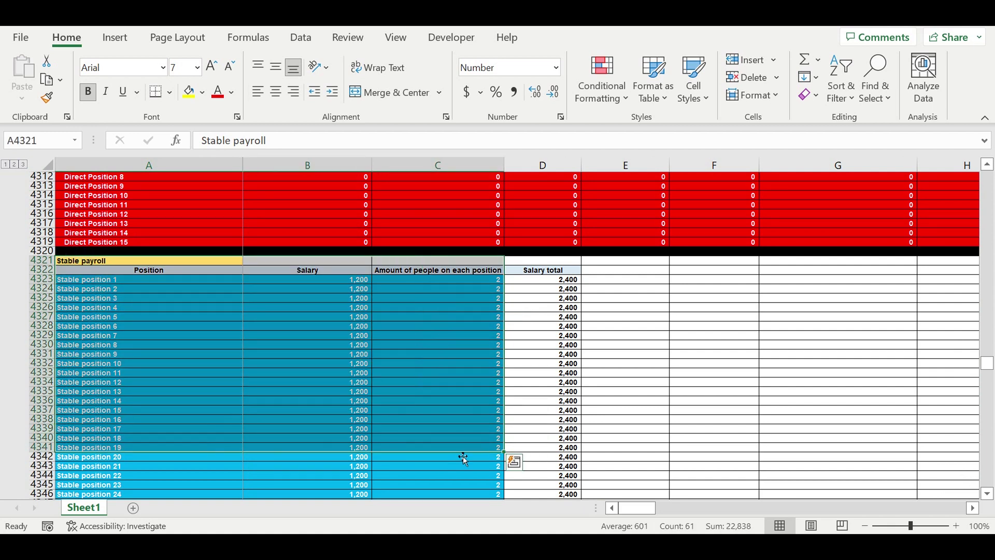
{"action": "scroll", "coordinate": [453, 433], "scroll_direction": "down", "scroll_amount": 16}
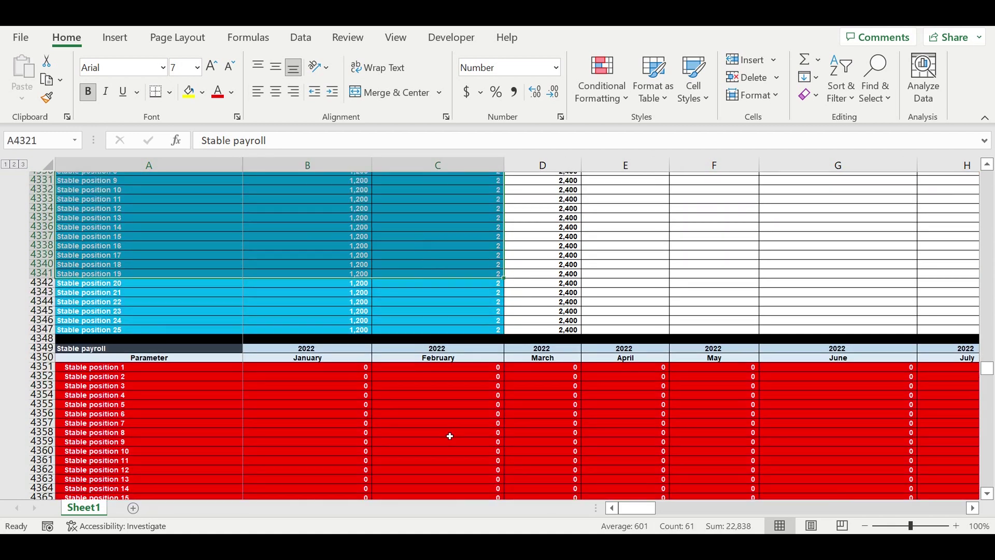
- Examine the direct expenses per customer and the Fixed expenses tables with their coefficients
{"action": "scroll", "coordinate": [449, 437], "scroll_direction": "down", "scroll_amount": 12}
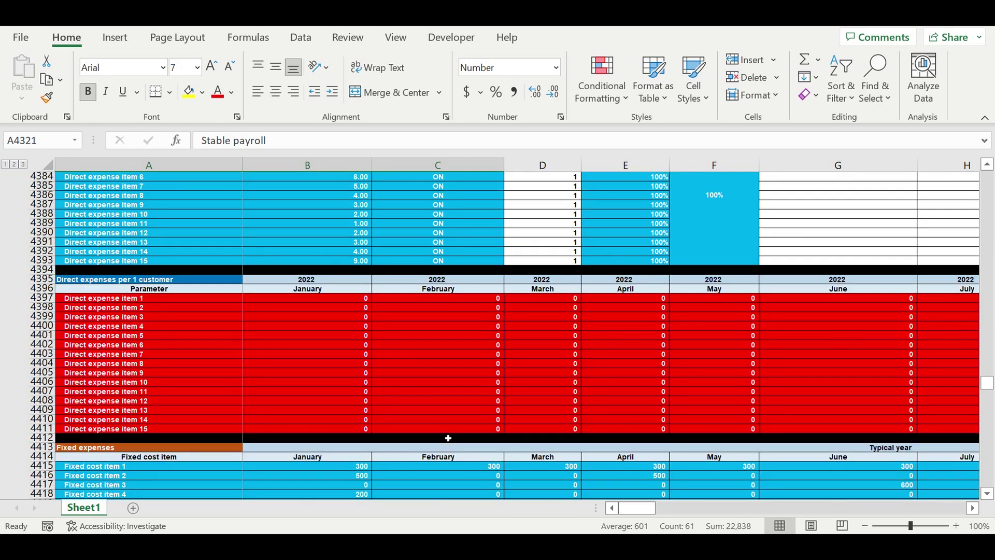
{"action": "scroll", "coordinate": [446, 439], "scroll_direction": "down", "scroll_amount": 4}
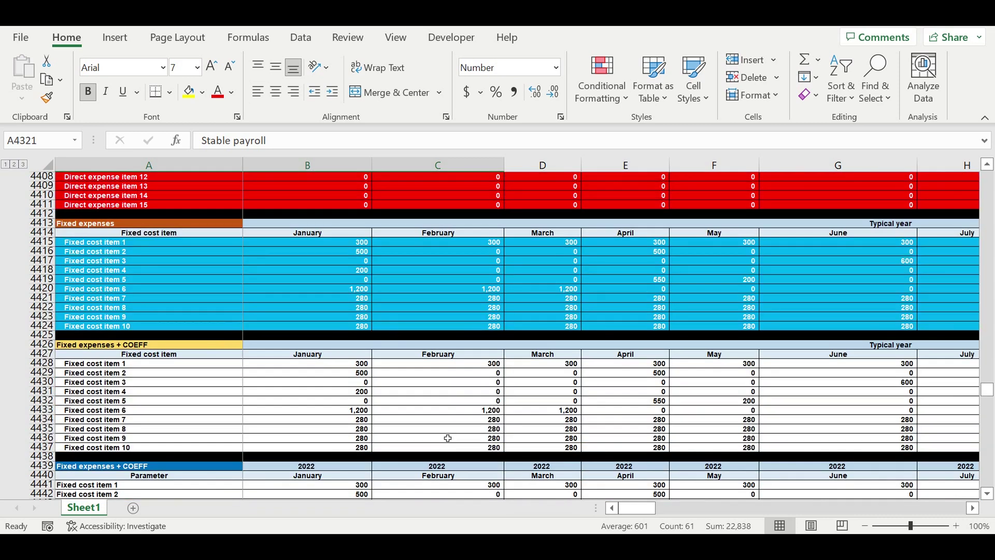
{"action": "left_click", "coordinate": [209, 252]}
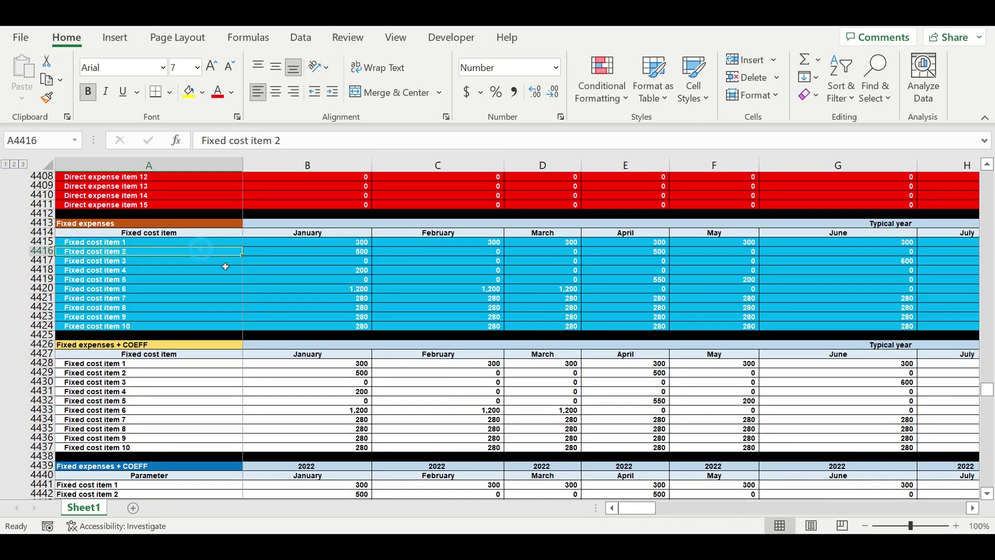
{"action": "scroll", "coordinate": [305, 327], "scroll_direction": "down", "scroll_amount": 9}
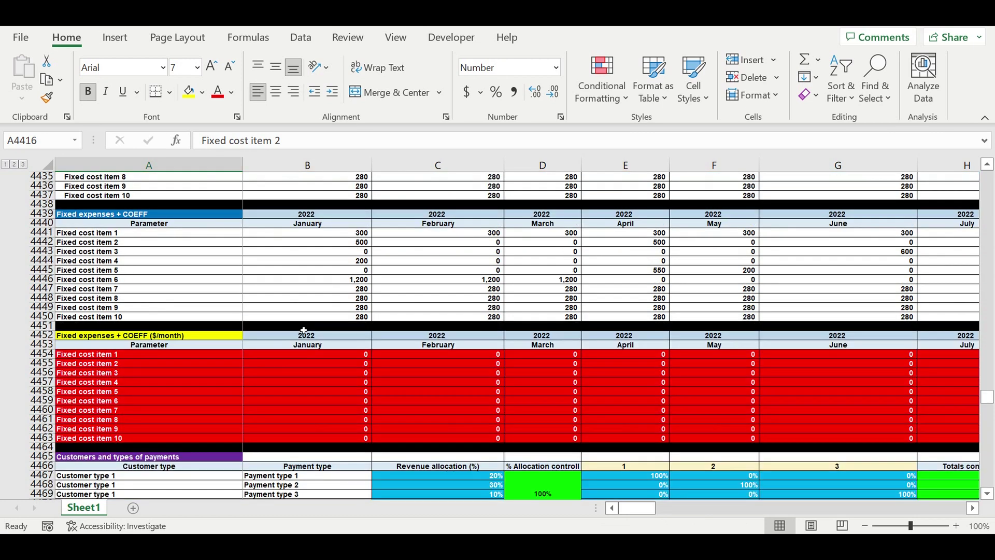
- Examine the Customers and types of payments table, highlighting its payment percentages in E4467:G4491, and the revenue calculation steps below
{"action": "scroll", "coordinate": [304, 330], "scroll_direction": "down", "scroll_amount": 8}
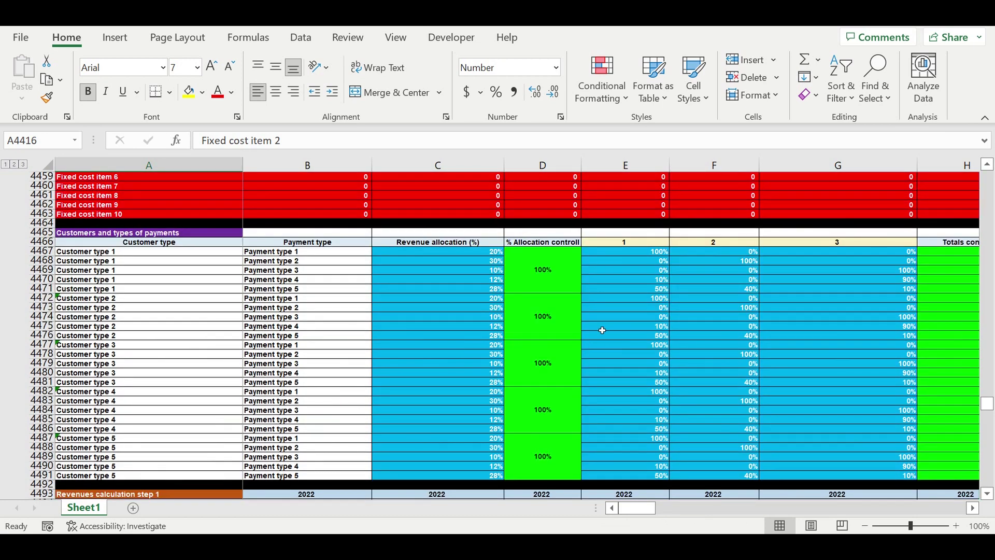
{"action": "left_click_drag", "start_coordinate": [635, 256], "coordinate": [821, 484]}
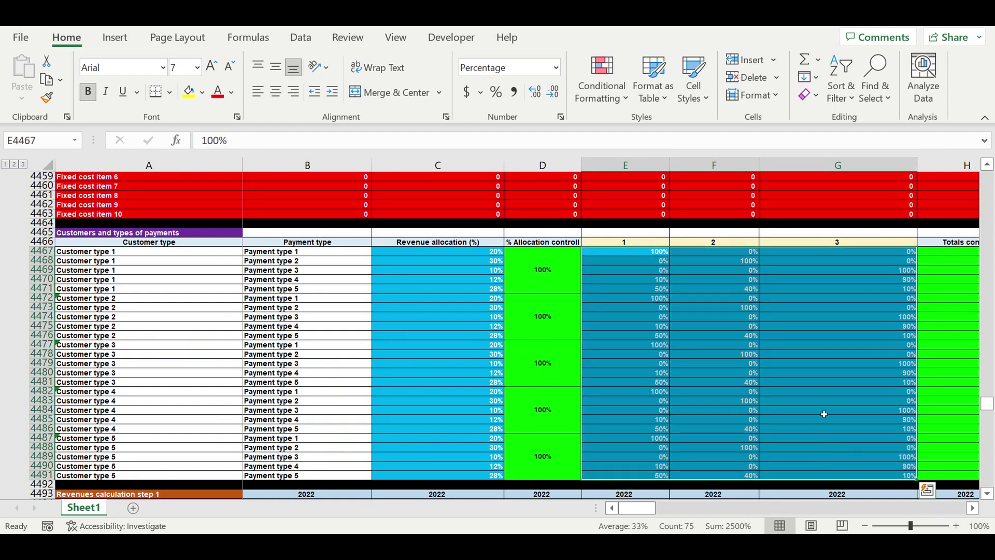
{"action": "scroll", "coordinate": [824, 413], "scroll_direction": "down", "scroll_amount": 18}
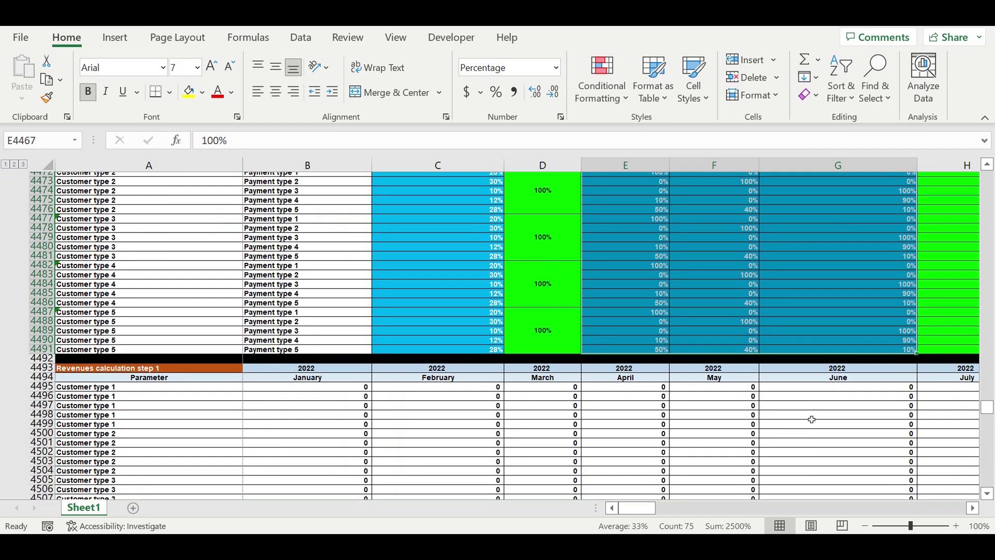
{"action": "scroll", "coordinate": [798, 421], "scroll_direction": "down", "scroll_amount": 20}
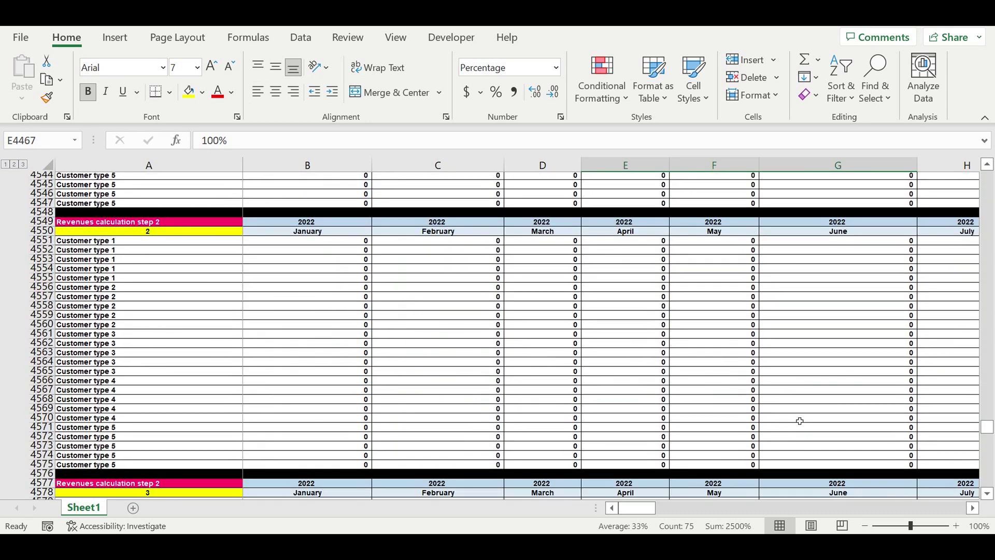
{"action": "scroll", "coordinate": [797, 416], "scroll_direction": "down", "scroll_amount": 18}
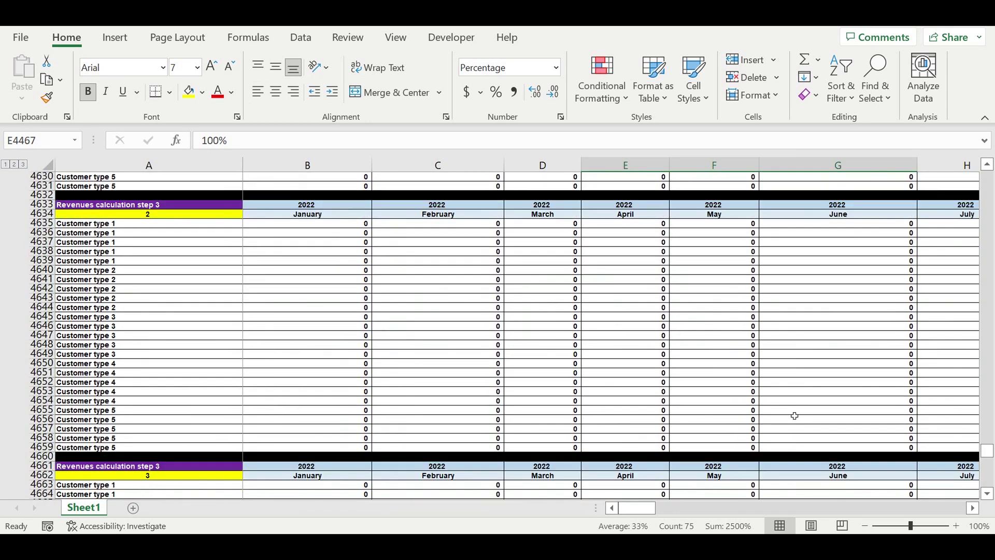
{"action": "scroll", "coordinate": [793, 416], "scroll_direction": "down", "scroll_amount": 17}
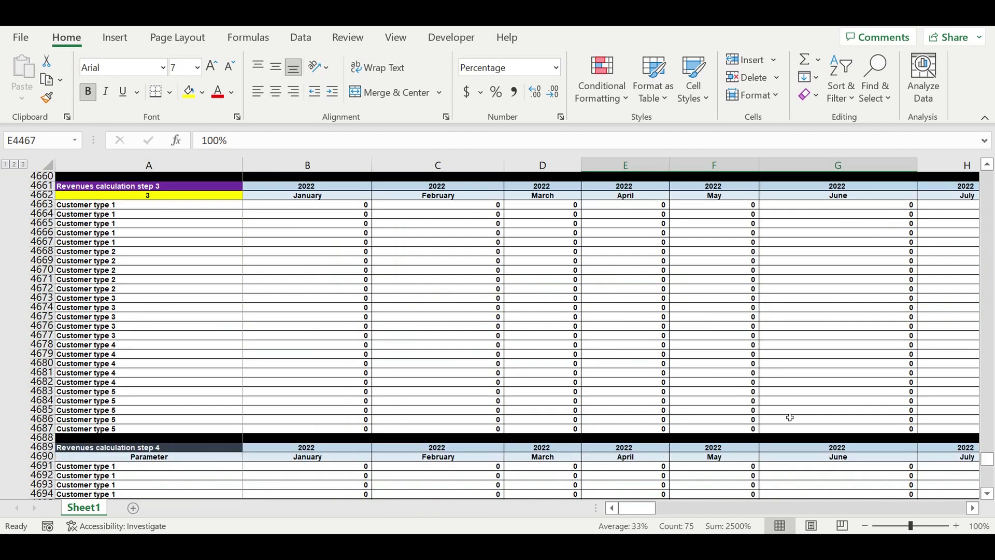
- Return to the Cash-flow statement below the Taxes table and select all its rows from 4755 to 4908
{"action": "scroll", "coordinate": [788, 418], "scroll_direction": "down", "scroll_amount": 16}
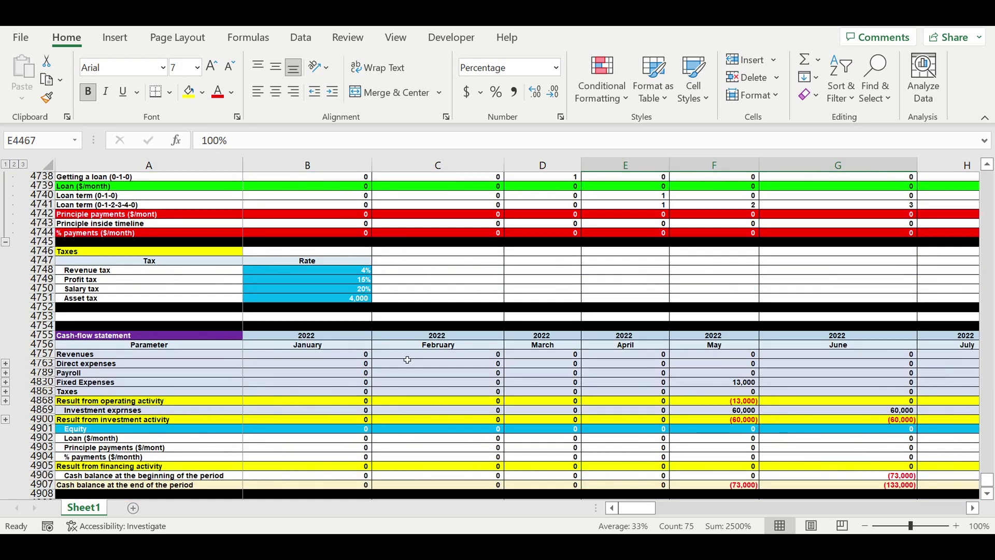
{"action": "scroll", "coordinate": [408, 360], "scroll_direction": "down", "scroll_amount": 2}
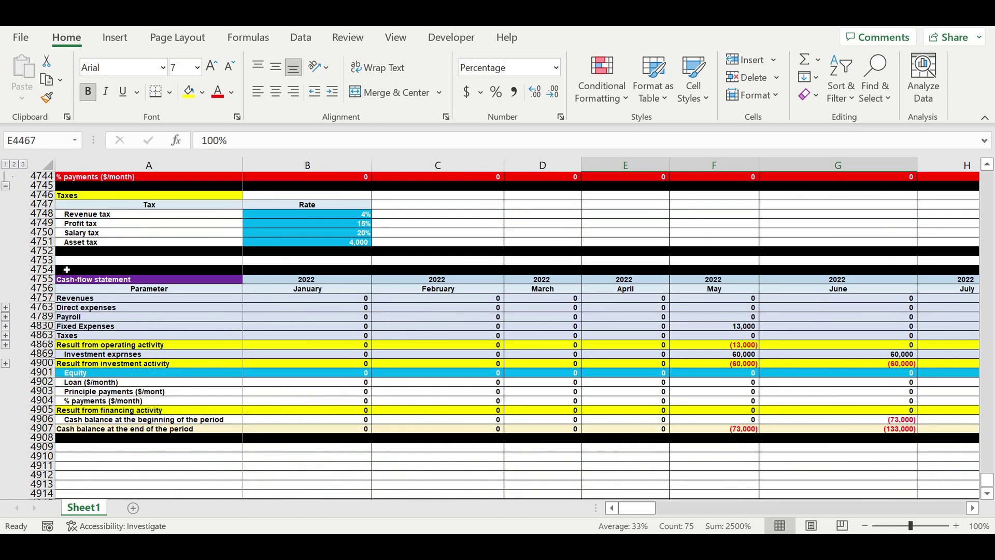
{"action": "left_click_drag", "start_coordinate": [47, 280], "coordinate": [19, 444]}
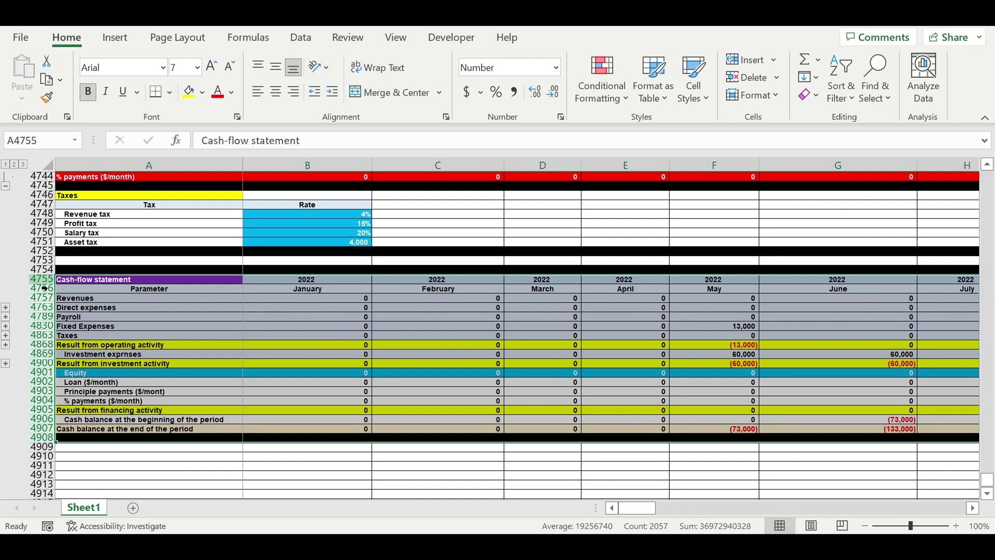
- Examine the cash-flow statement's three activity parts, highlighting the operating rows 4755 to 4868, the investment rows and the financing result row
{"action": "left_click_drag", "start_coordinate": [44, 281], "coordinate": [14, 437]}
{"action": "left_click", "coordinate": [155, 317]}
{"action": "left_click_drag", "start_coordinate": [42, 345], "coordinate": [41, 279]}
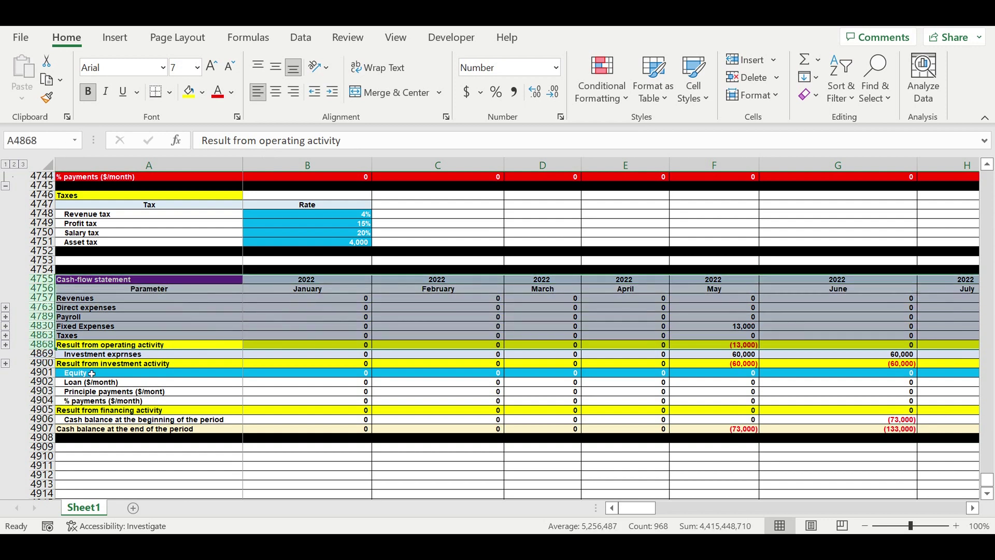
{"action": "left_click", "coordinate": [93, 365]}
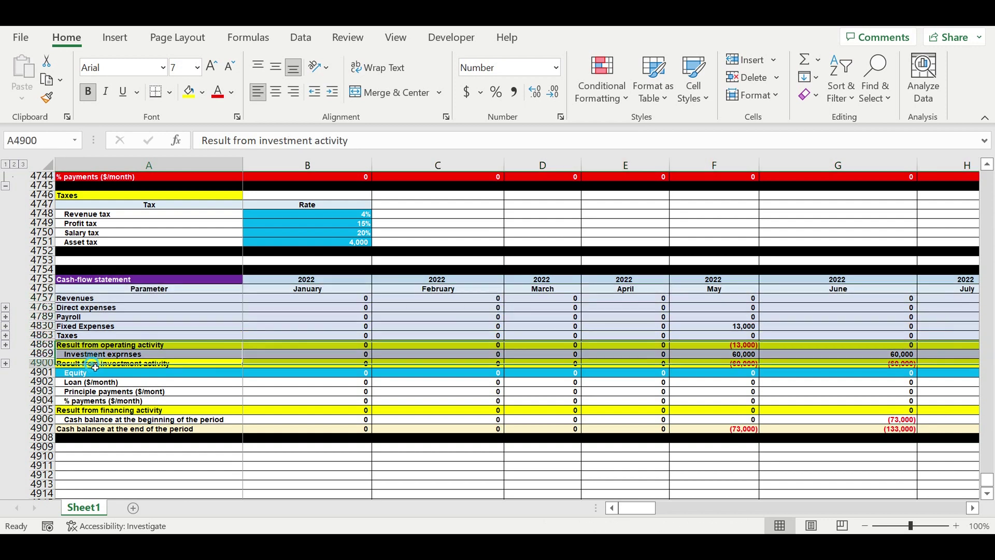
{"action": "left_click", "coordinate": [46, 411]}
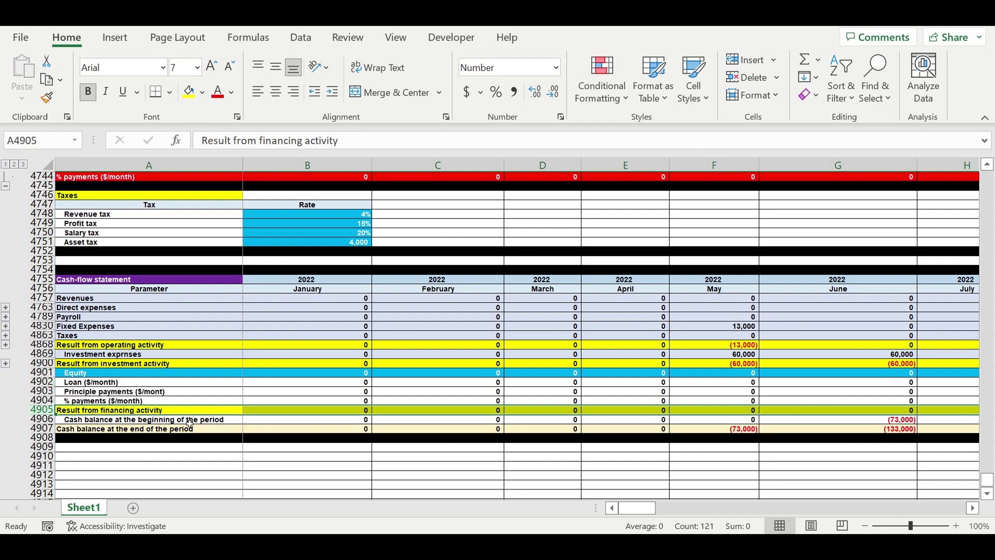
{"action": "left_click", "coordinate": [337, 355]}
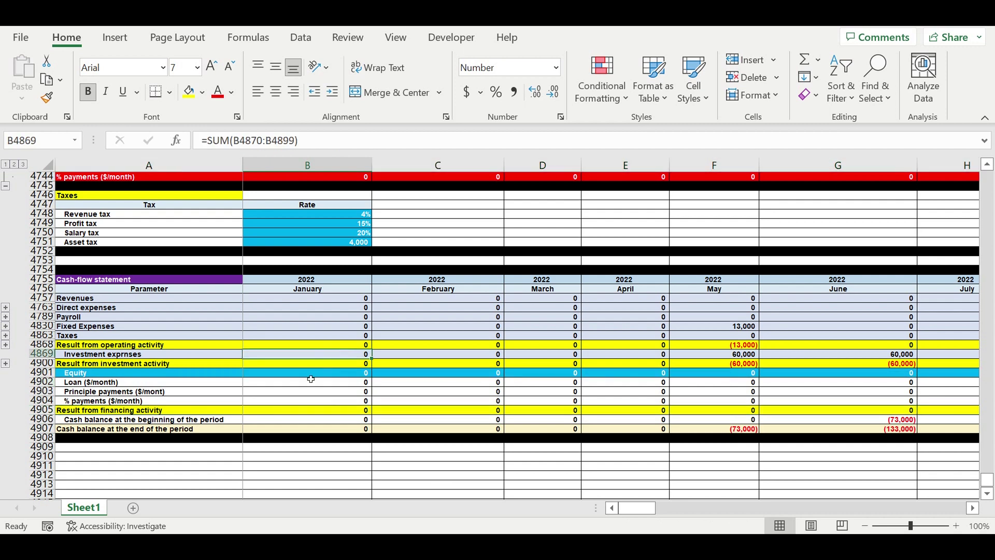
- Highlight the whole cash-flow statement and its row for the cash balance at the end of the period
{"action": "left_click", "coordinate": [40, 429]}
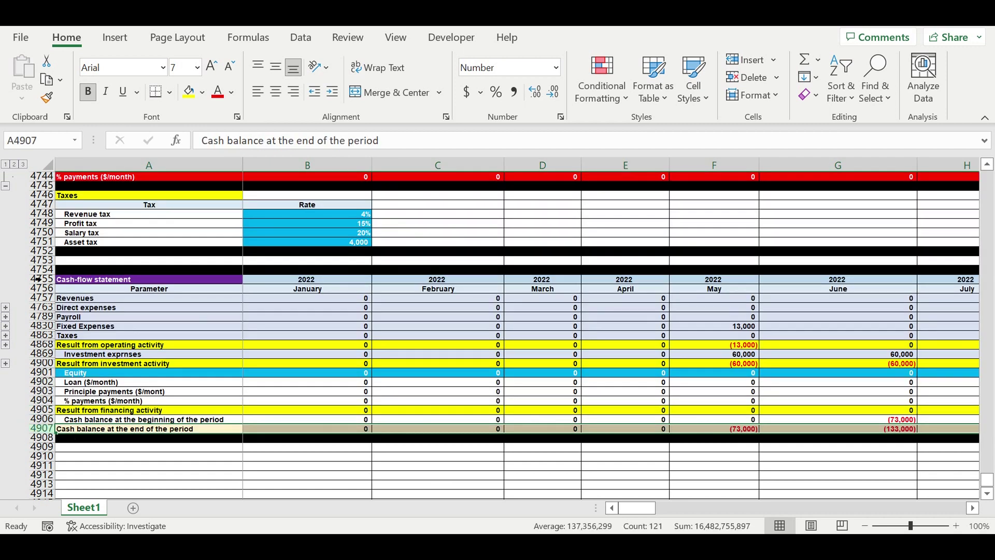
{"action": "left_click_drag", "start_coordinate": [41, 279], "coordinate": [21, 439]}
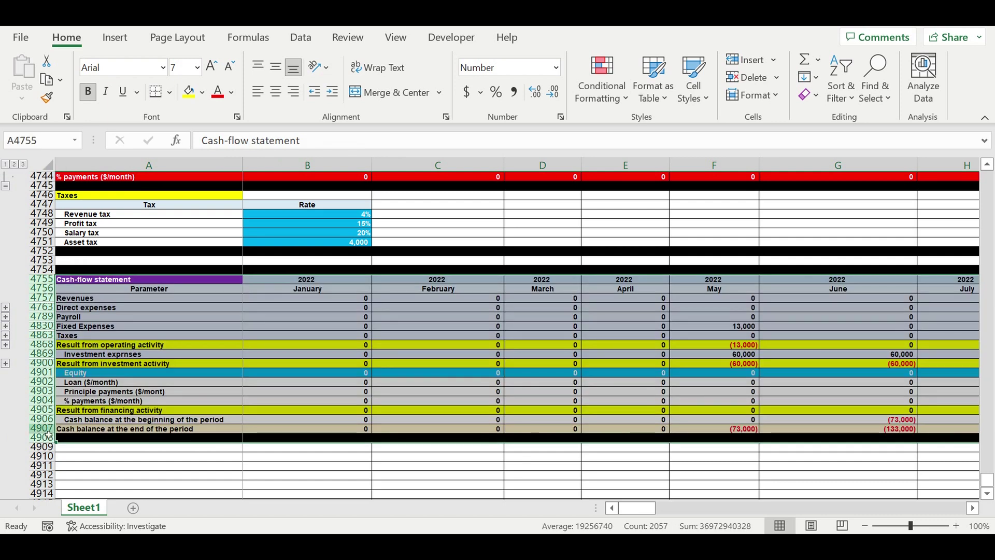
{"action": "left_click", "coordinate": [41, 429]}
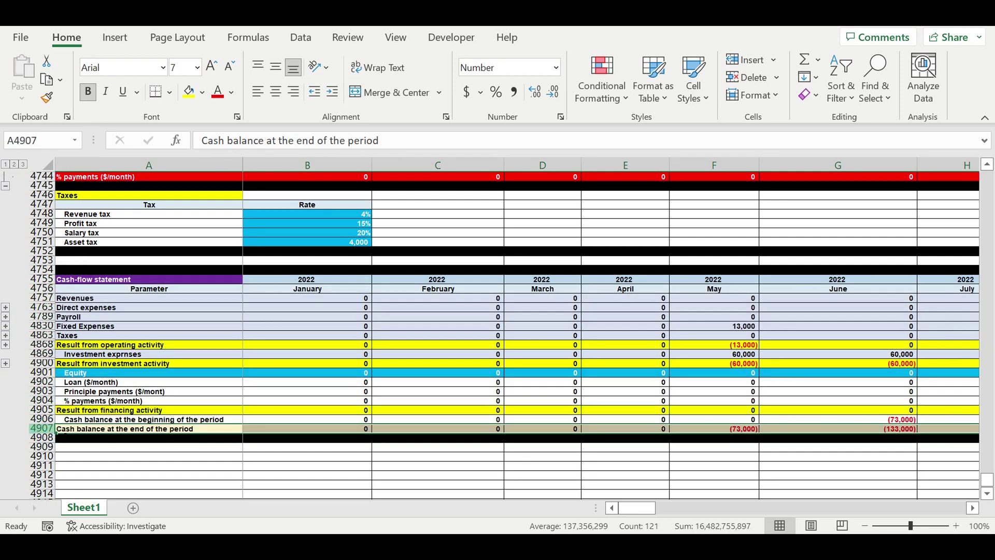
{"action": "left_click", "coordinate": [87, 432]}
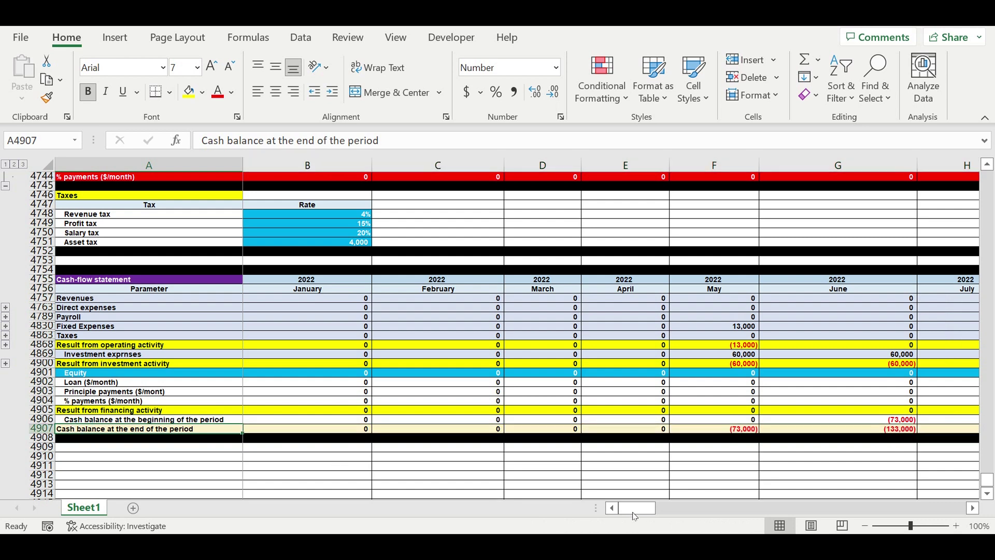
- Examine the end-of-period cash balances from May 2022 onward, highlighting F4907:Y4907, and return to the first months
{"action": "left_click_drag", "start_coordinate": [641, 513], "coordinate": [651, 509]}
{"action": "left_click", "coordinate": [569, 430]}
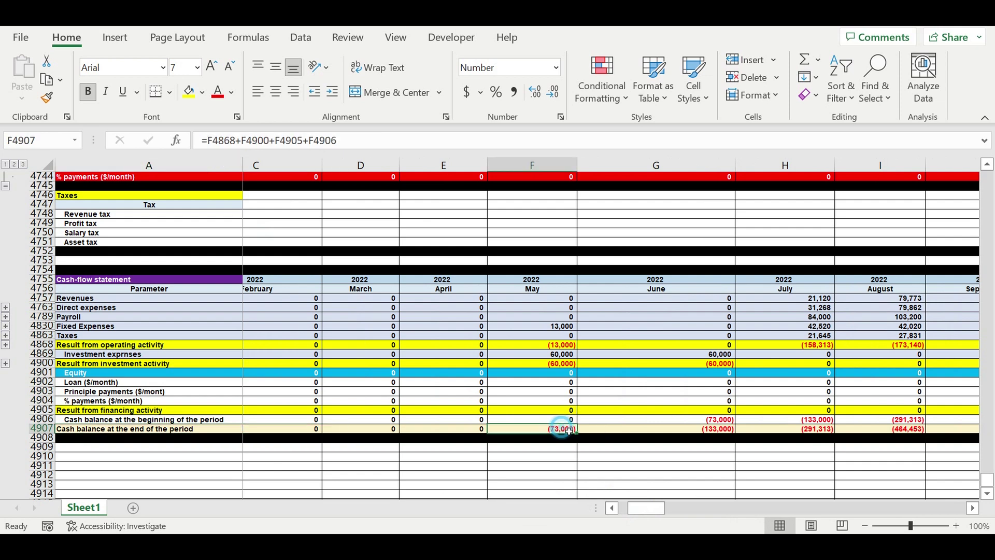
{"action": "left_click", "coordinate": [702, 431]}
{"action": "left_click", "coordinate": [826, 434]}
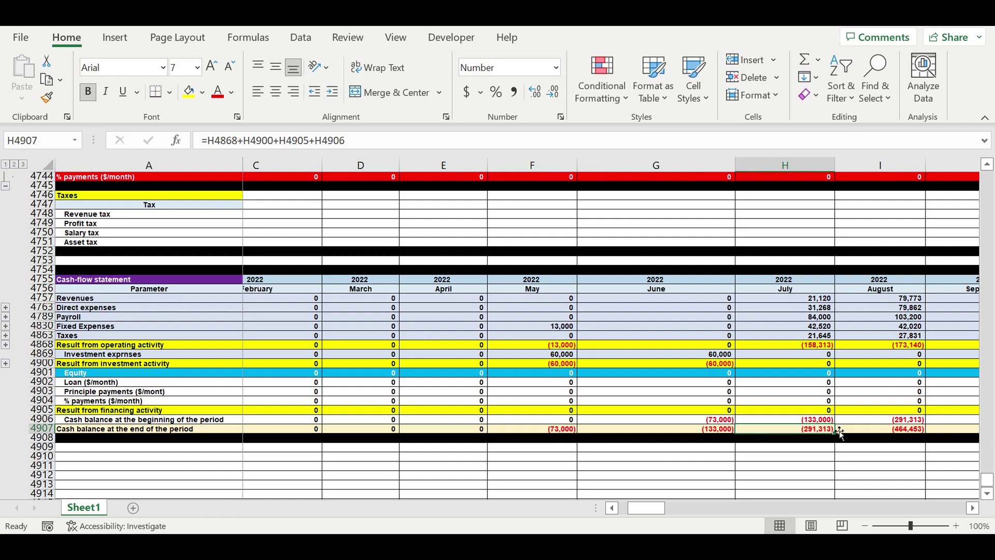
{"action": "left_click", "coordinate": [545, 431]}
{"action": "left_click_drag", "start_coordinate": [546, 431], "coordinate": [525, 433]}
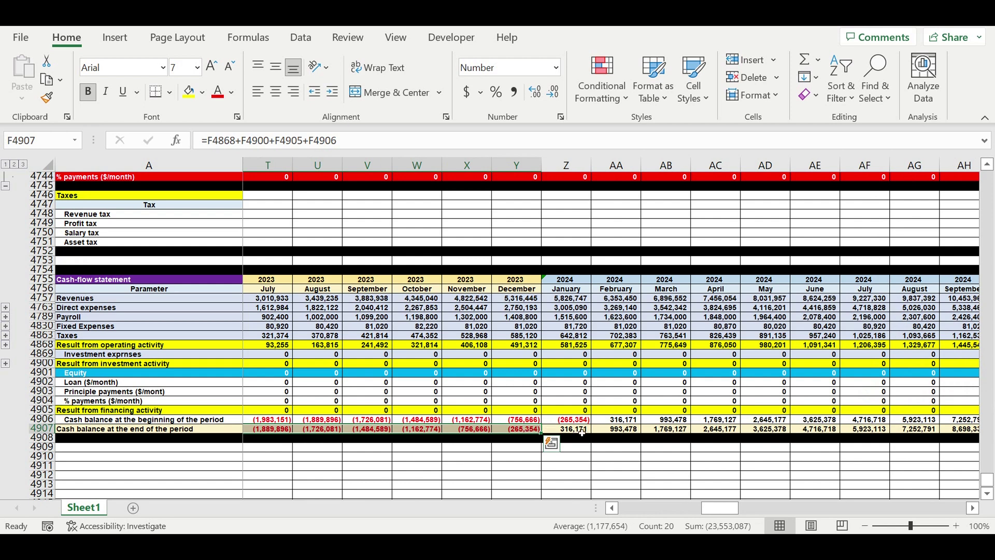
{"action": "left_click", "coordinate": [728, 513]}
{"action": "left_click_drag", "start_coordinate": [636, 513], "coordinate": [629, 511]}
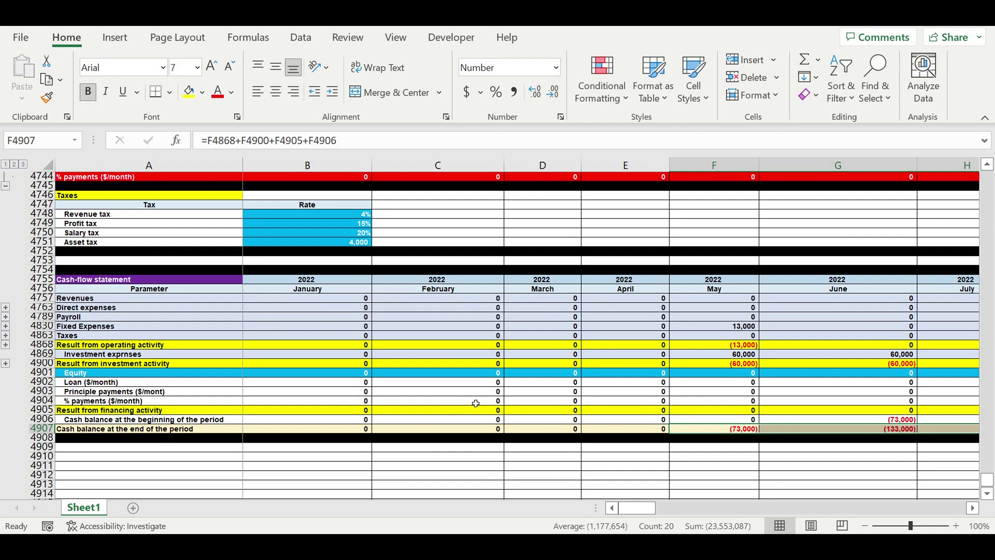
- Highlight the Equity and Loan rows, 4901 and 4902, as the financing sources in the cash-flow statement
{"action": "left_click", "coordinate": [539, 392]}
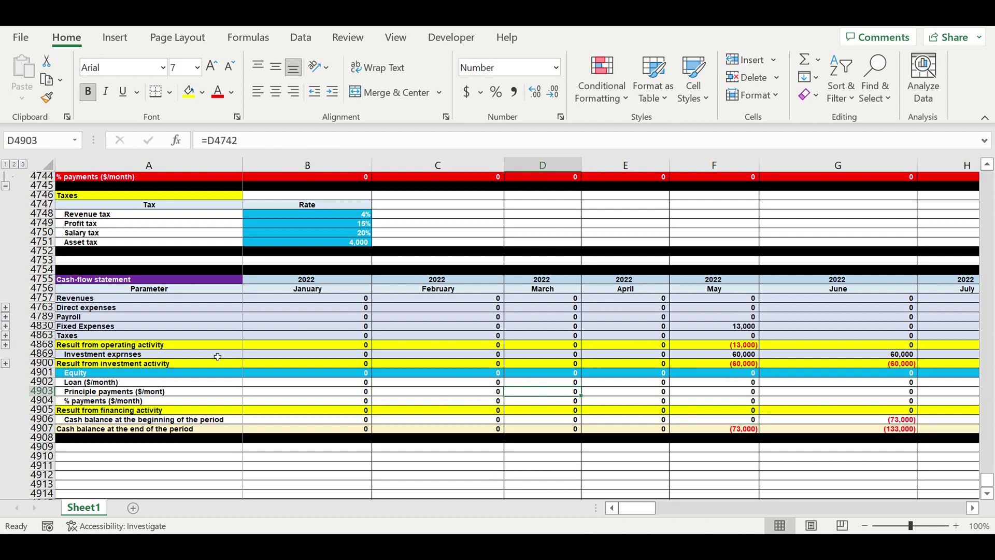
{"action": "left_click", "coordinate": [46, 378]}
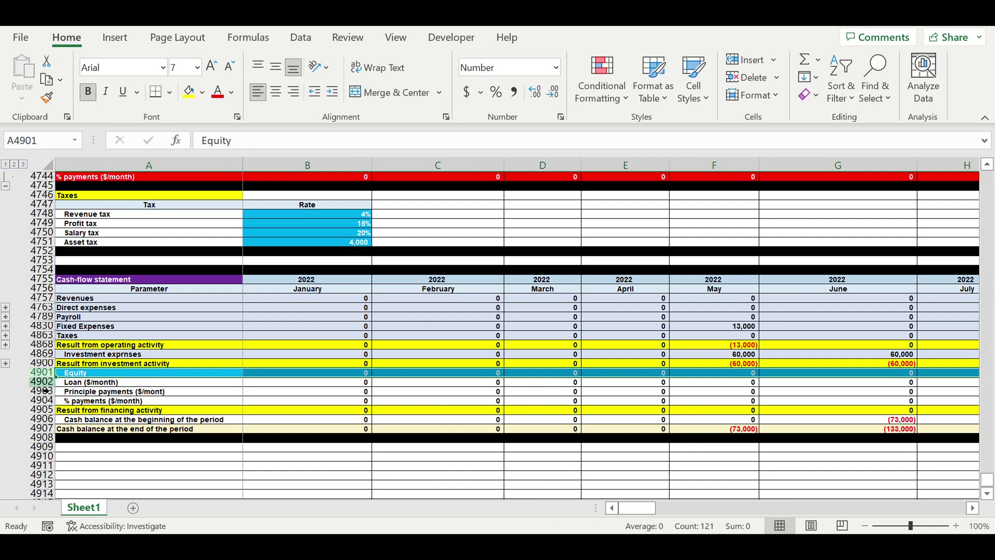
{"action": "left_click", "coordinate": [46, 383]}
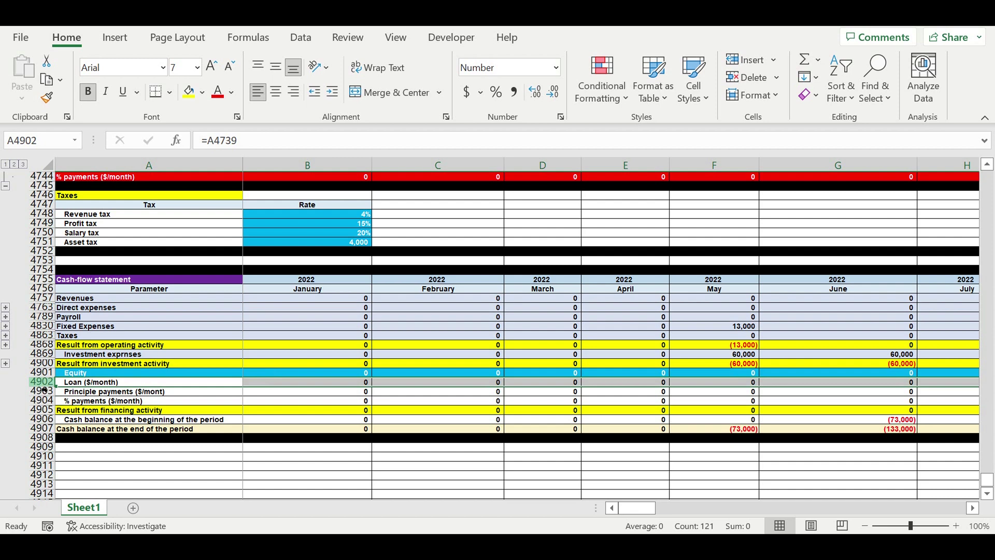
{"action": "left_click_drag", "start_coordinate": [41, 372], "coordinate": [44, 382]}
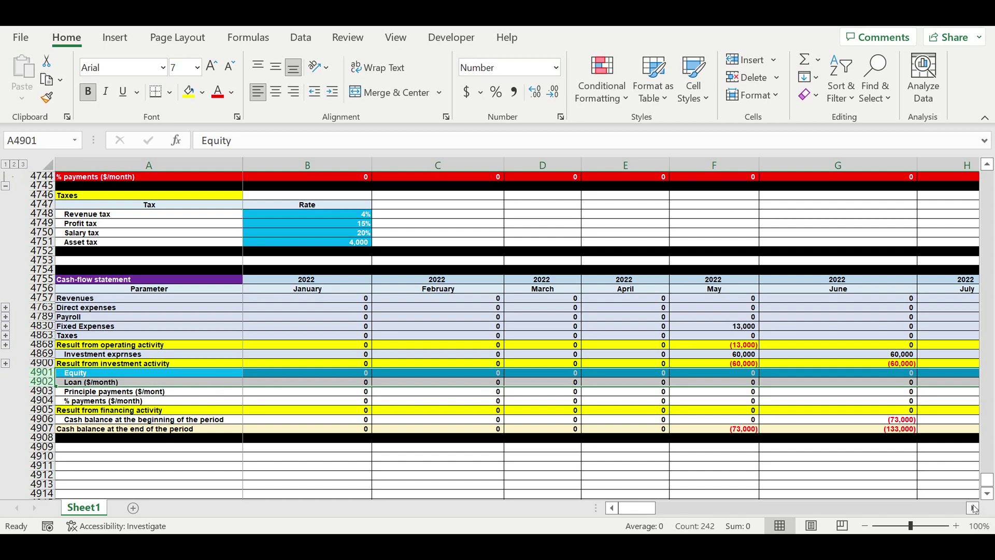
- Check the end-of-period cash balances for May, June, July and August 2022 in row 4907
{"action": "left_click", "coordinate": [974, 509]}
{"action": "left_click", "coordinate": [974, 509]}
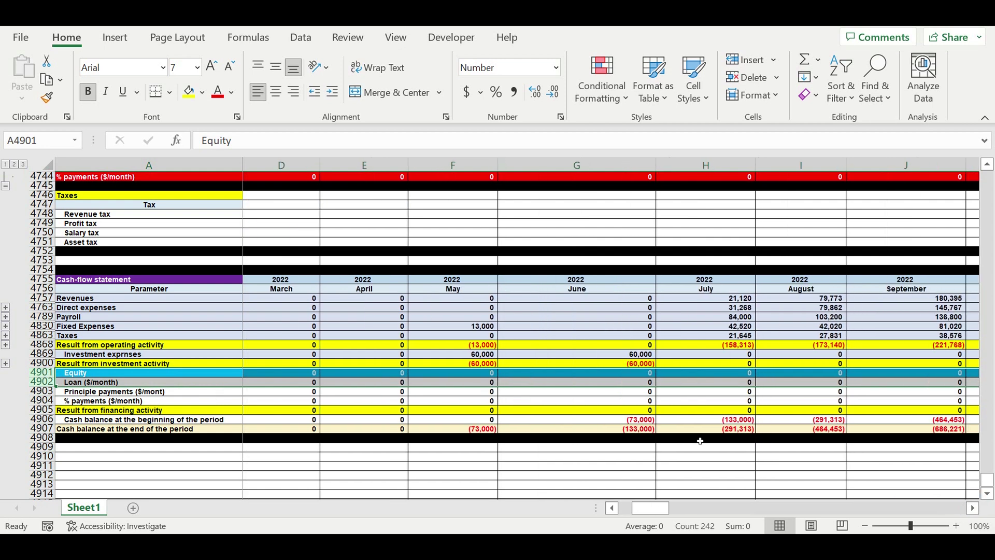
{"action": "left_click", "coordinate": [563, 448]}
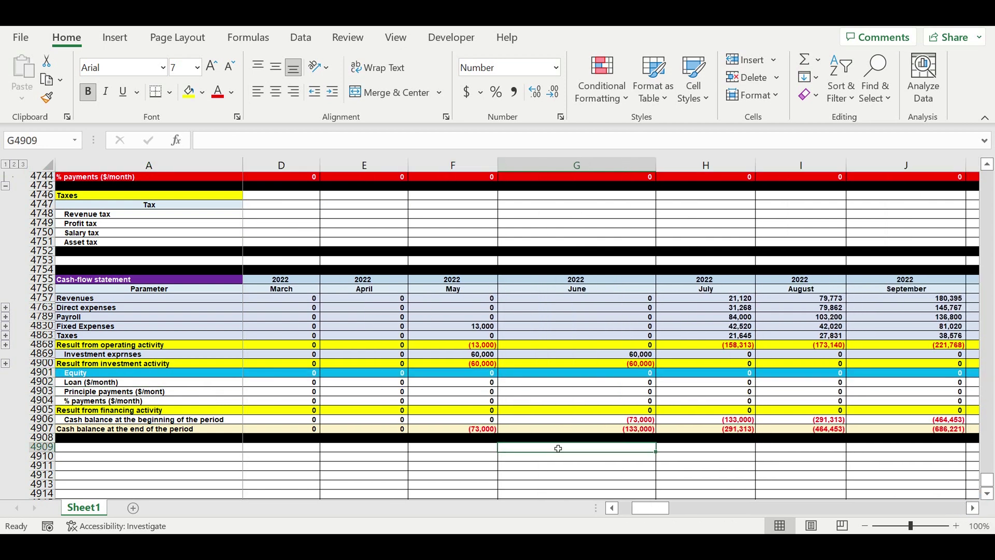
{"action": "left_click", "coordinate": [483, 430]}
{"action": "left_click", "coordinate": [637, 430]}
{"action": "left_click", "coordinate": [715, 430]}
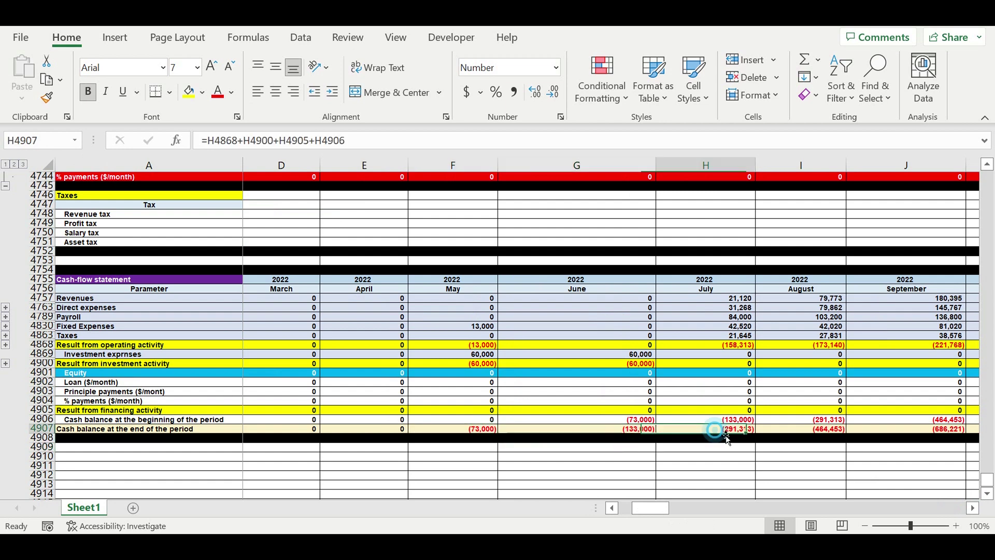
{"action": "left_click", "coordinate": [812, 428]}
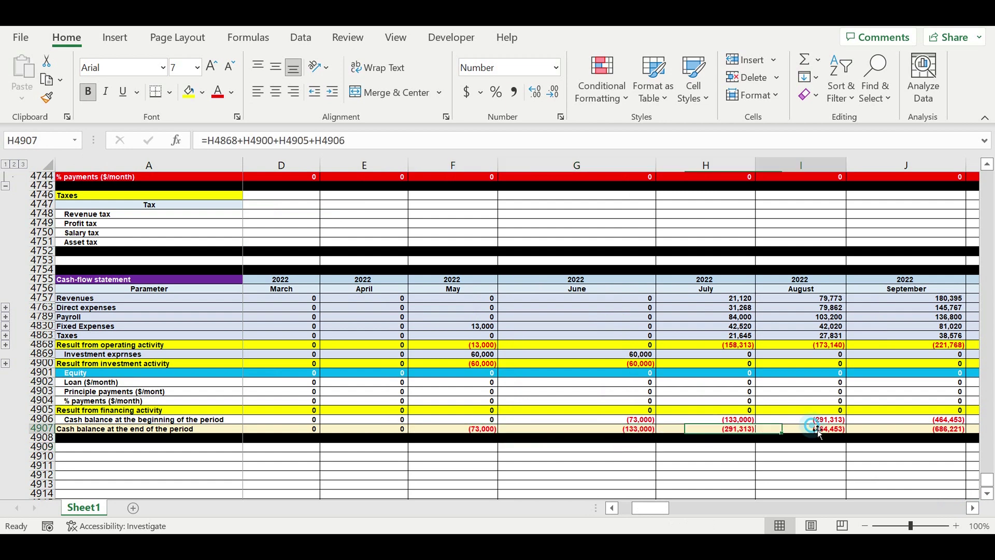
- Compare the May 2022 closing cash balance with the Equity row and set the May equity in F4901 to 73000
{"action": "left_click", "coordinate": [479, 431]}
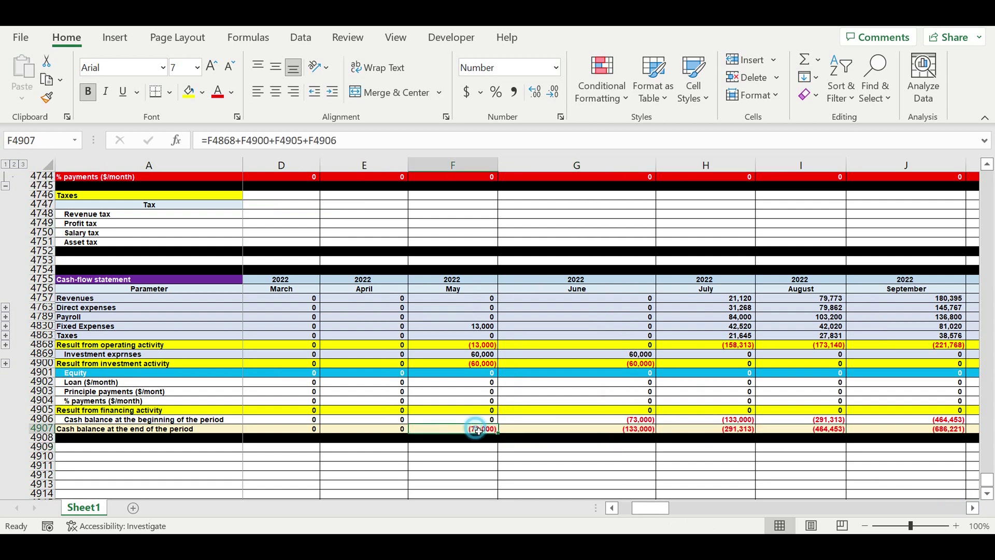
{"action": "left_click", "coordinate": [465, 377]}
{"action": "left_click", "coordinate": [473, 431]}
{"action": "left_click", "coordinate": [483, 376]}
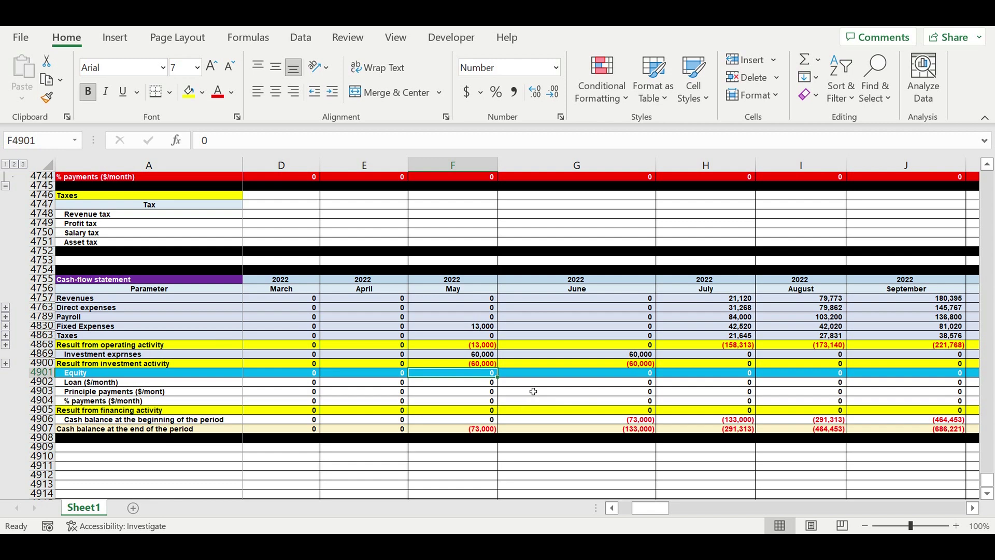
{"action": "left_click", "coordinate": [533, 400]}
{"action": "left_click", "coordinate": [459, 429]}
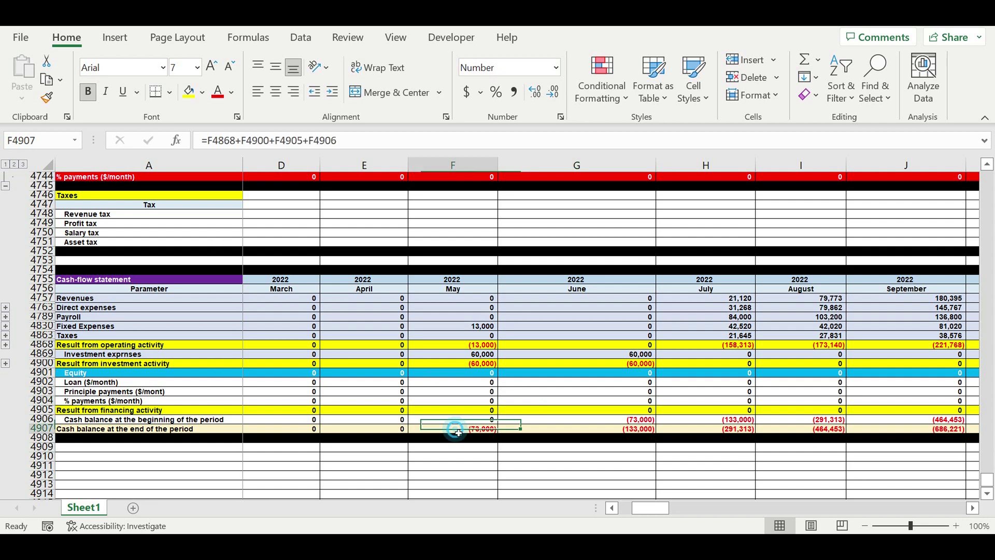
{"action": "left_click", "coordinate": [481, 374]}
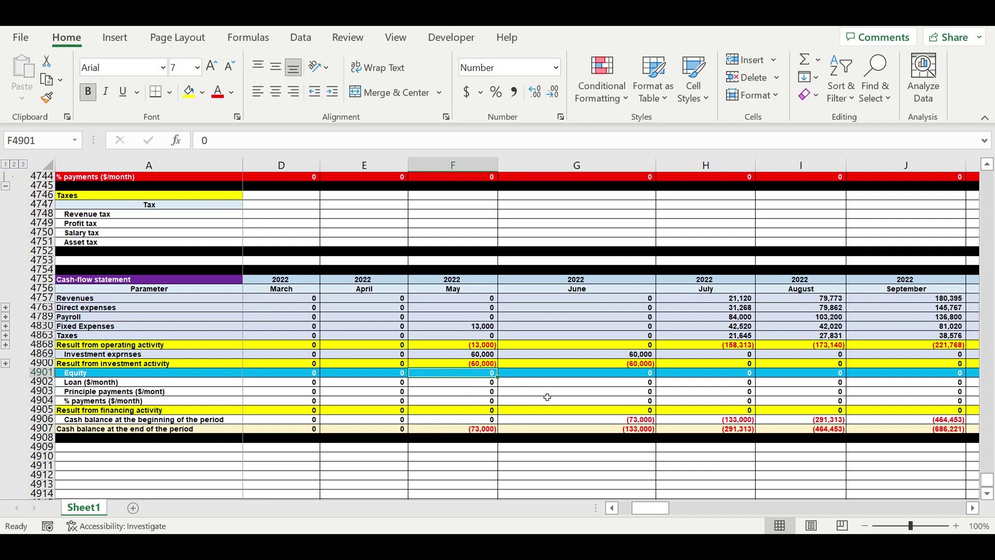
{"action": "type", "text": "73000"}
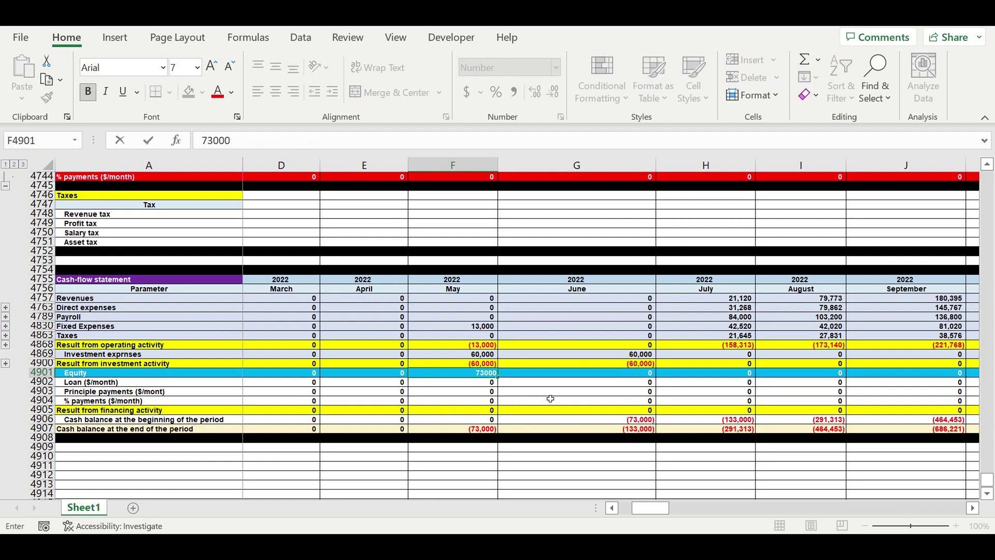
{"action": "key", "text": "Return"}
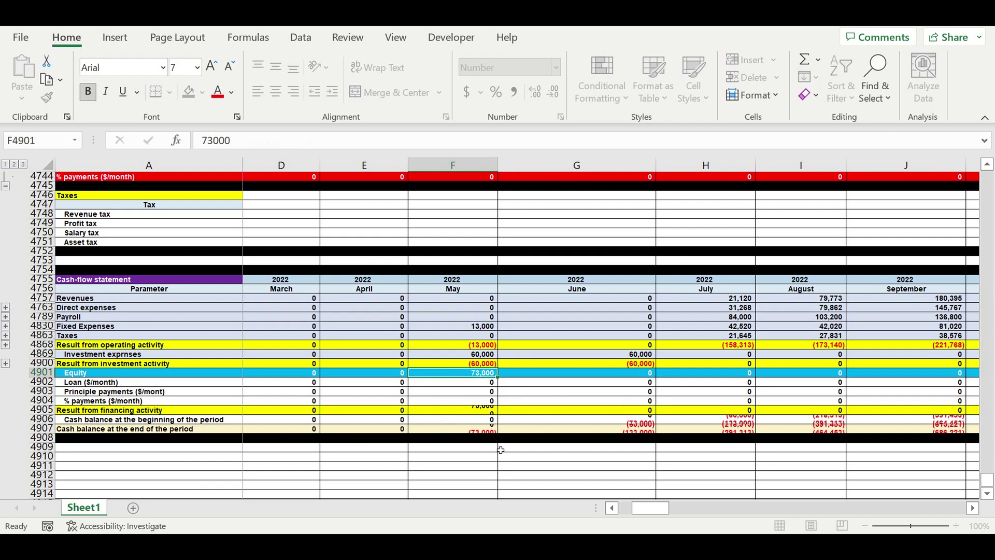
- Check the May and June 2022 closing cash balances and set the June equity in G4901 to 60000
{"action": "left_click", "coordinate": [484, 430]}
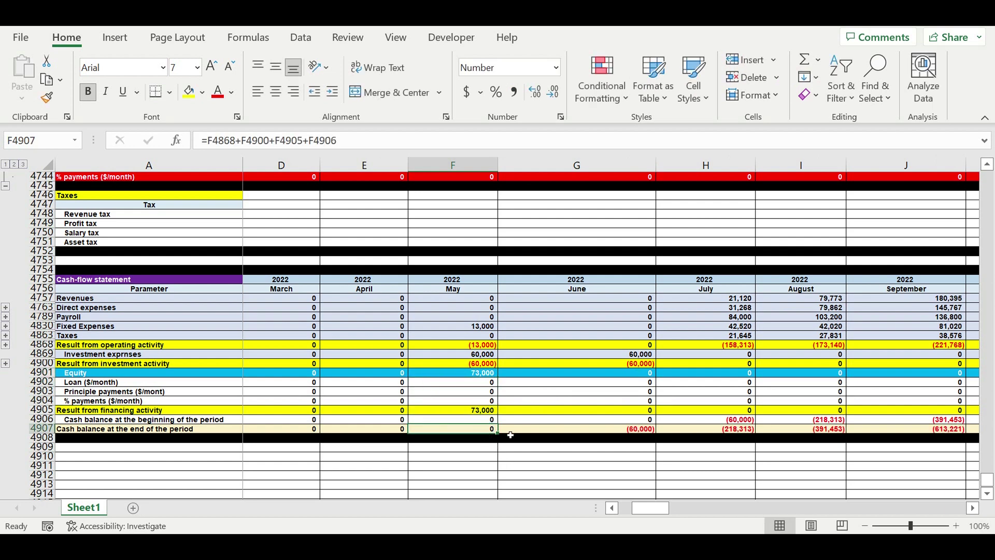
{"action": "left_click", "coordinate": [622, 431]}
{"action": "left_click", "coordinate": [636, 374]}
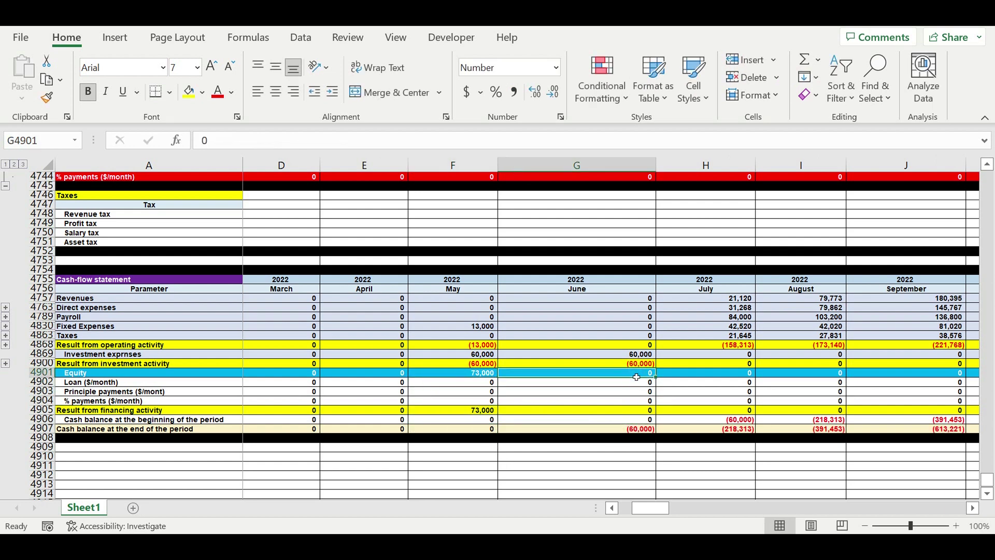
{"action": "type", "text": "60000"}
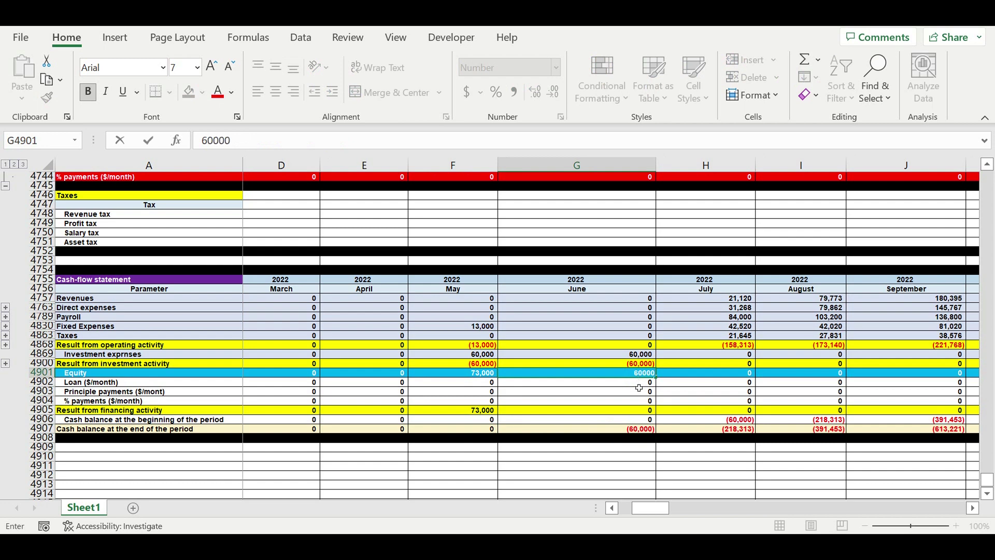
{"action": "key", "text": "Return"}
- Check the closing cash balances from July 2022 onward and set the July equity in H4901 to 159000
{"action": "left_click", "coordinate": [734, 430]}
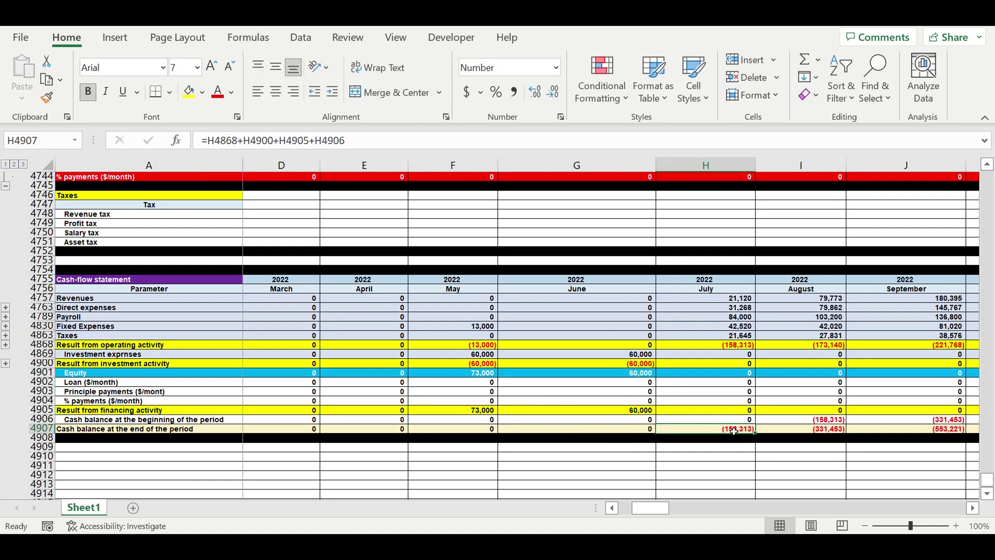
{"action": "left_click", "coordinate": [972, 507]}
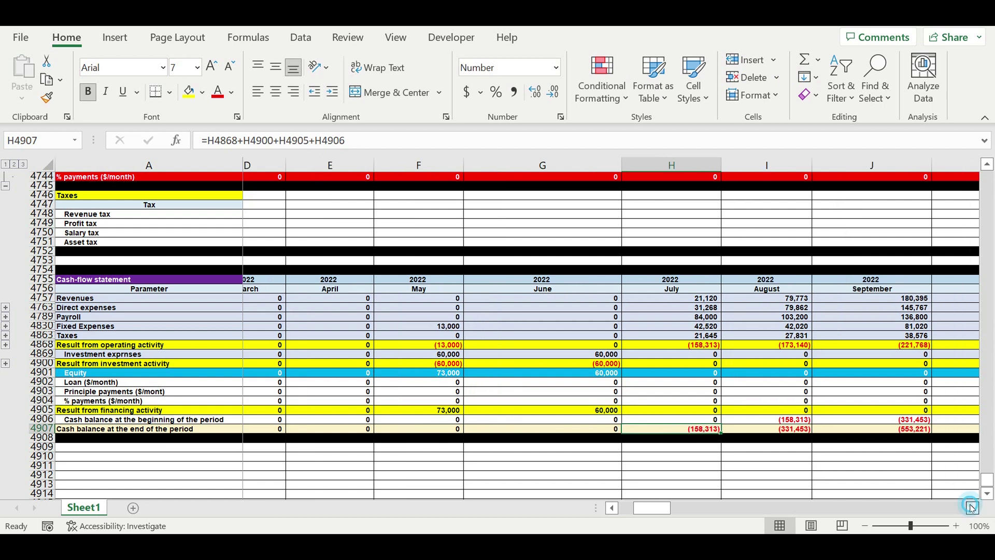
{"action": "left_click", "coordinate": [972, 507]}
{"action": "left_click", "coordinate": [972, 508]}
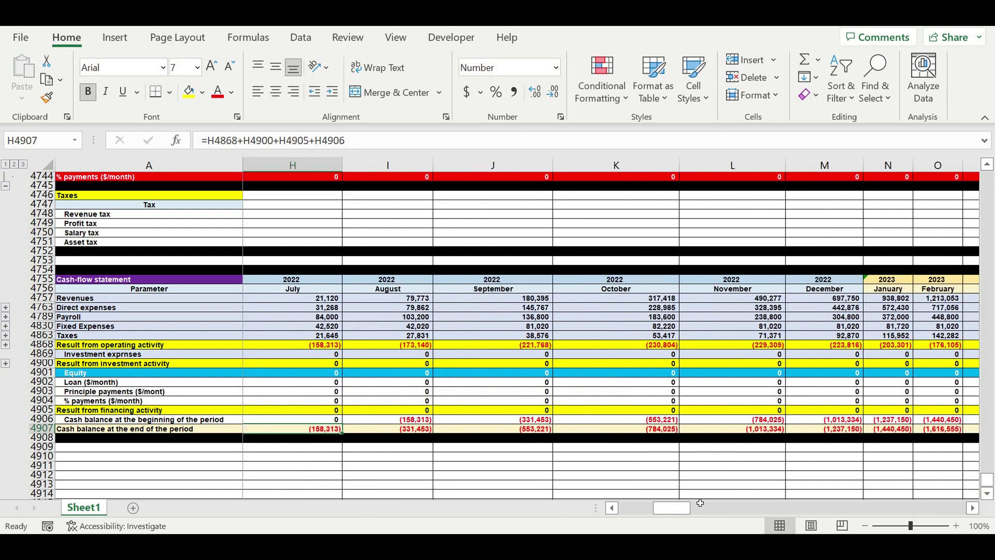
{"action": "left_click", "coordinate": [611, 508]}
{"action": "left_click", "coordinate": [612, 507]}
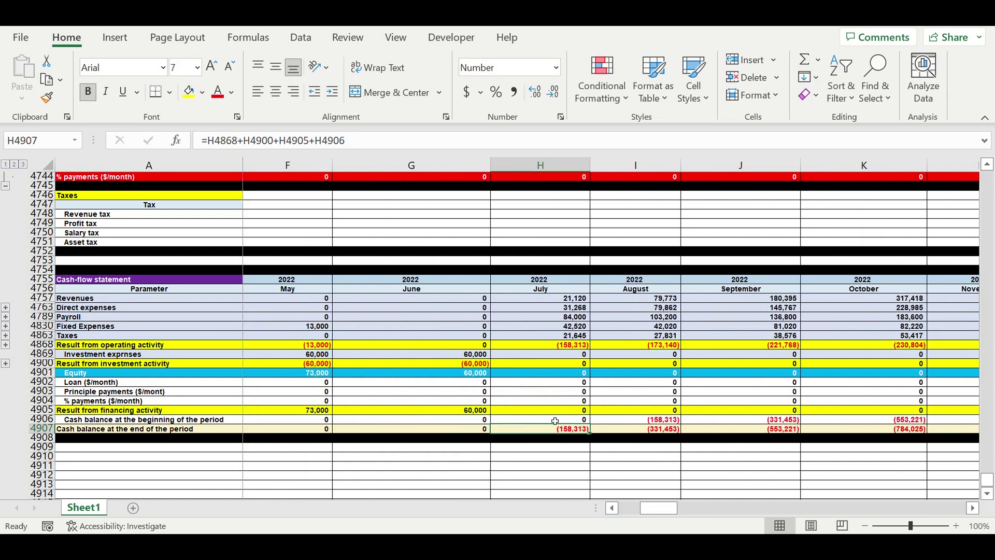
{"action": "left_click", "coordinate": [558, 374]}
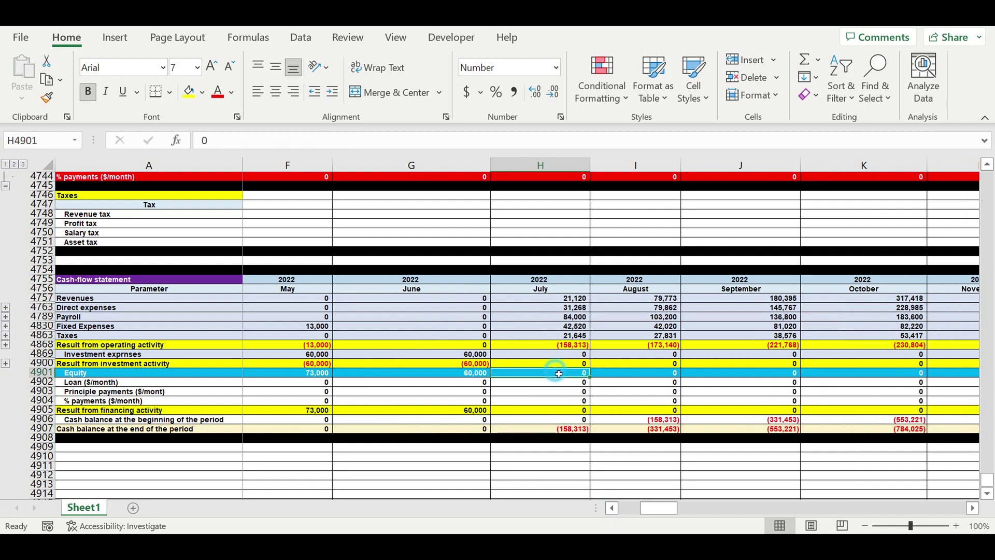
{"action": "type", "text": "159,000"}
{"action": "key", "text": "Return"}
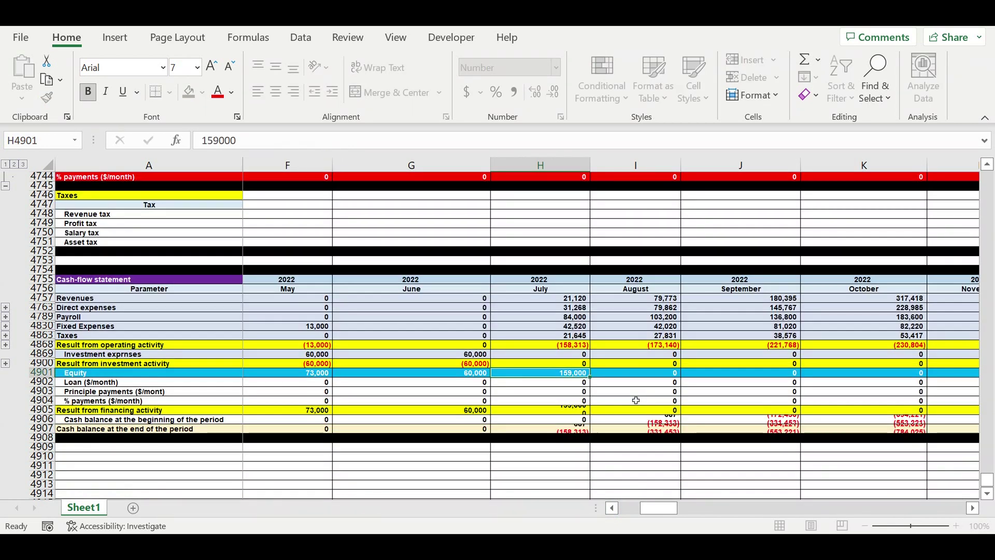
- Check the August 2022 closing cash balance and set the August equity in I4901 to 173000
{"action": "left_click", "coordinate": [684, 462]}
{"action": "left_click", "coordinate": [640, 428]}
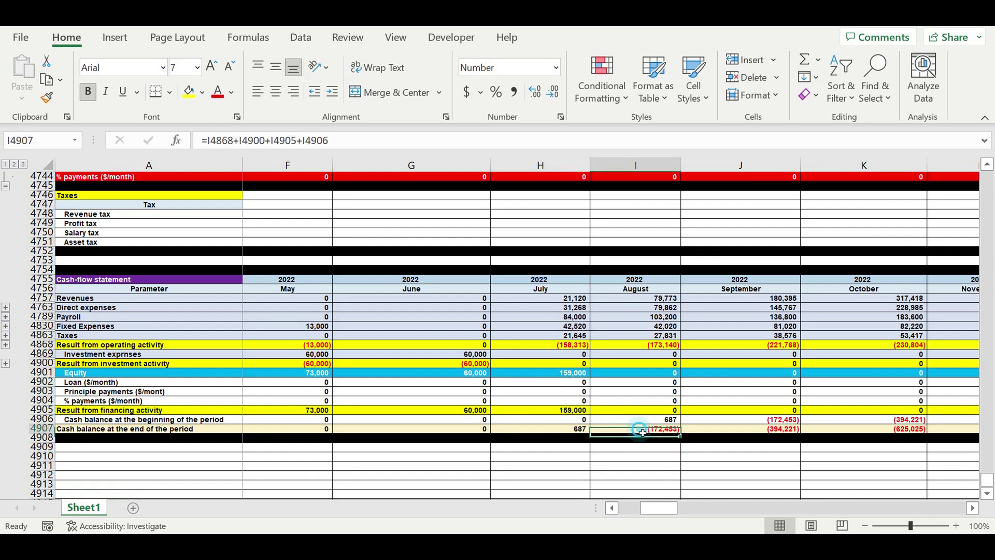
{"action": "left_click", "coordinate": [641, 374]}
{"action": "type", "text": "173000"}
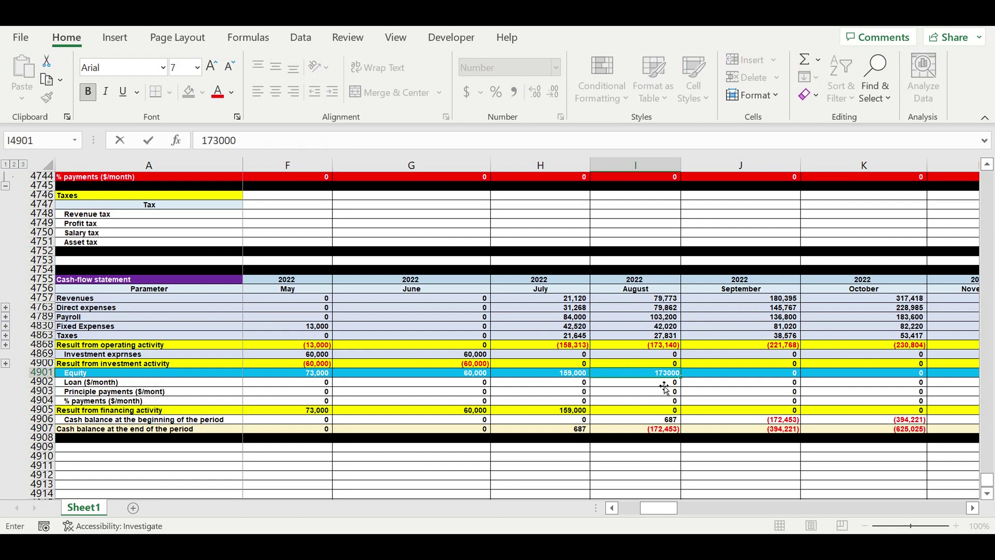
{"action": "key", "text": "Return"}
- Review the closing cash balances from September 2022 to November 2023 and set the September 2022 equity in J4901 to 1500000
{"action": "left_click", "coordinate": [798, 447]}
{"action": "left_click_drag", "start_coordinate": [784, 433], "coordinate": [893, 432]}
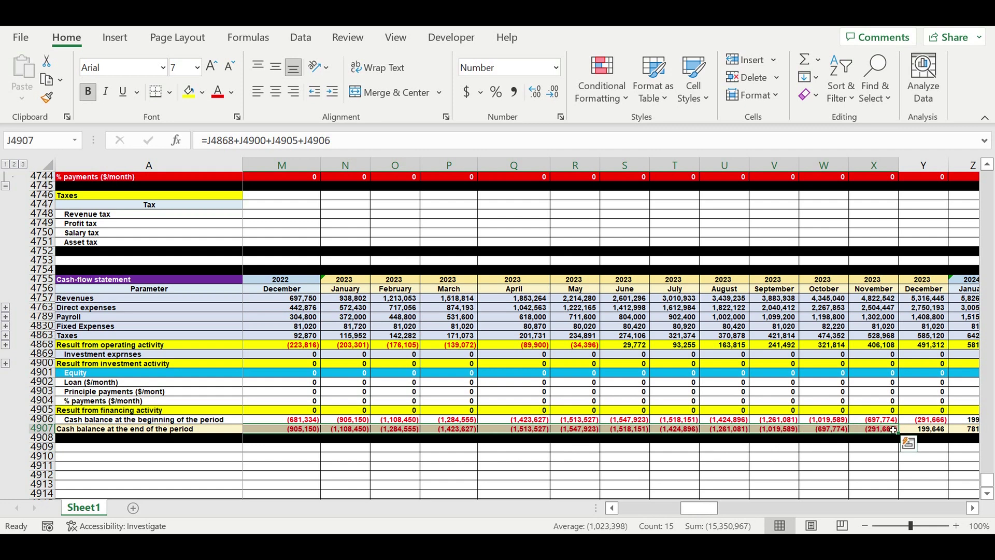
{"action": "left_click_drag", "start_coordinate": [700, 508], "coordinate": [696, 508]}
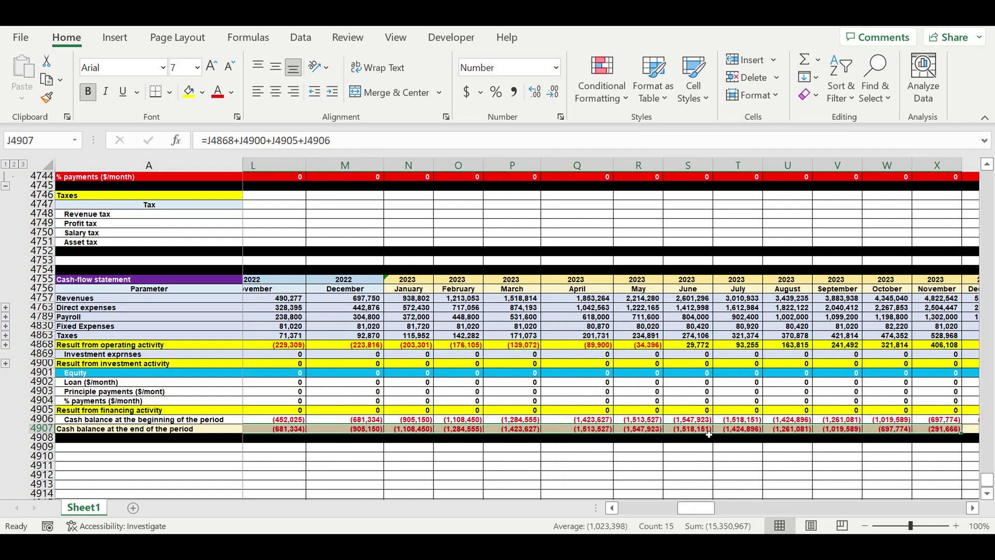
{"action": "left_click_drag", "start_coordinate": [693, 509], "coordinate": [661, 516]}
{"action": "left_click", "coordinate": [608, 376]}
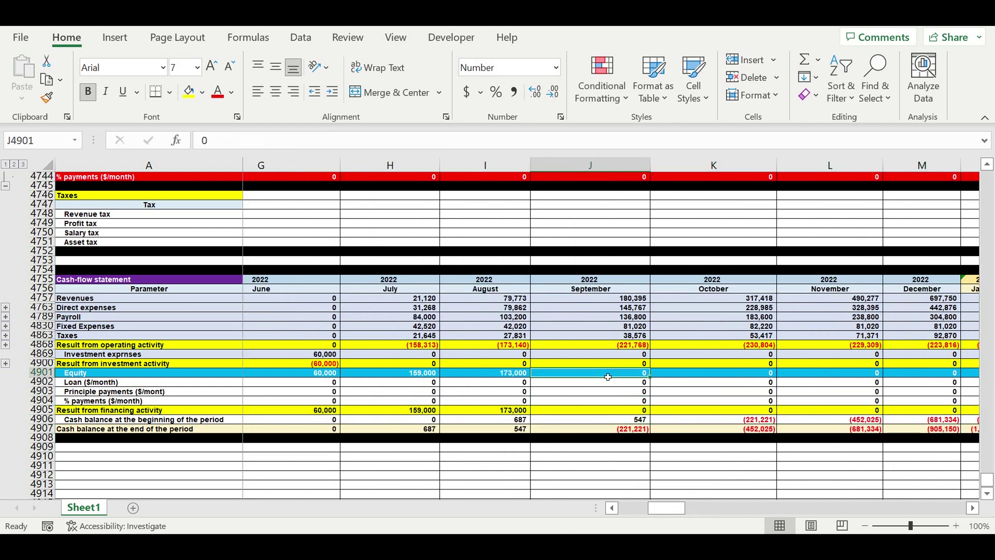
{"action": "type", "text": "150000"}
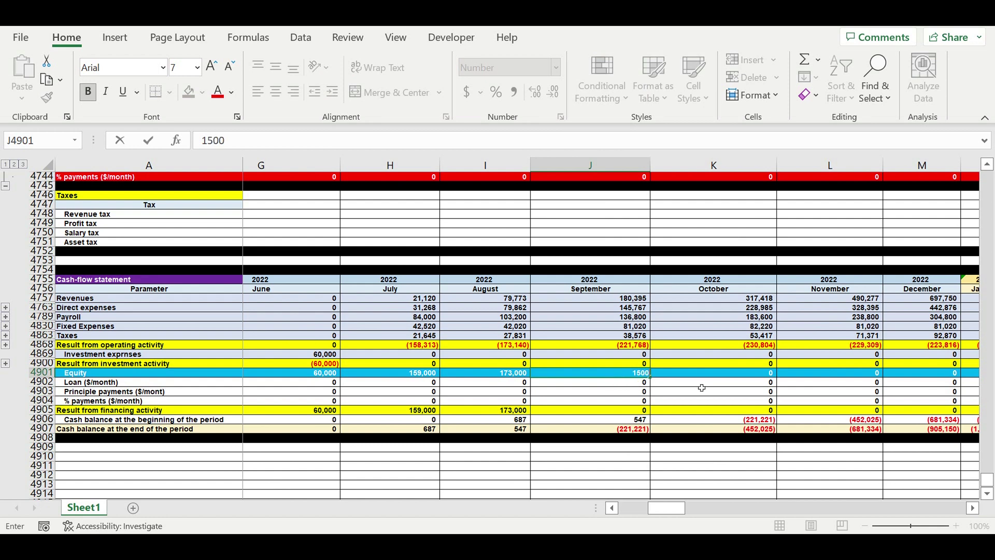
{"action": "type", "text": "0"}
{"action": "key", "text": "Return"}
- Compare the September 2022 equity with its closing cash balance and examine the operating results from October to December 2022
{"action": "left_click", "coordinate": [716, 384]}
{"action": "left_click", "coordinate": [614, 376]}
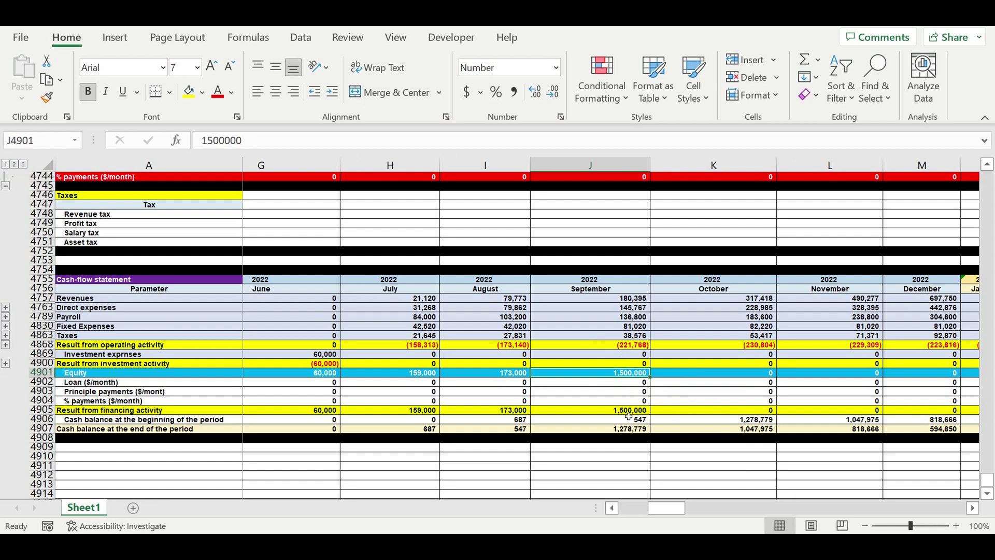
{"action": "left_click", "coordinate": [638, 429]}
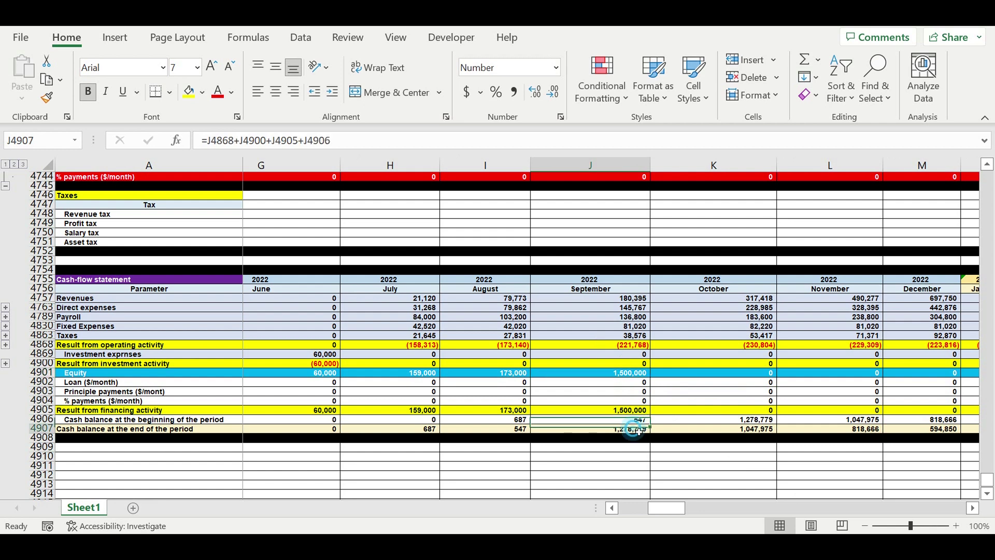
{"action": "left_click", "coordinate": [631, 375]}
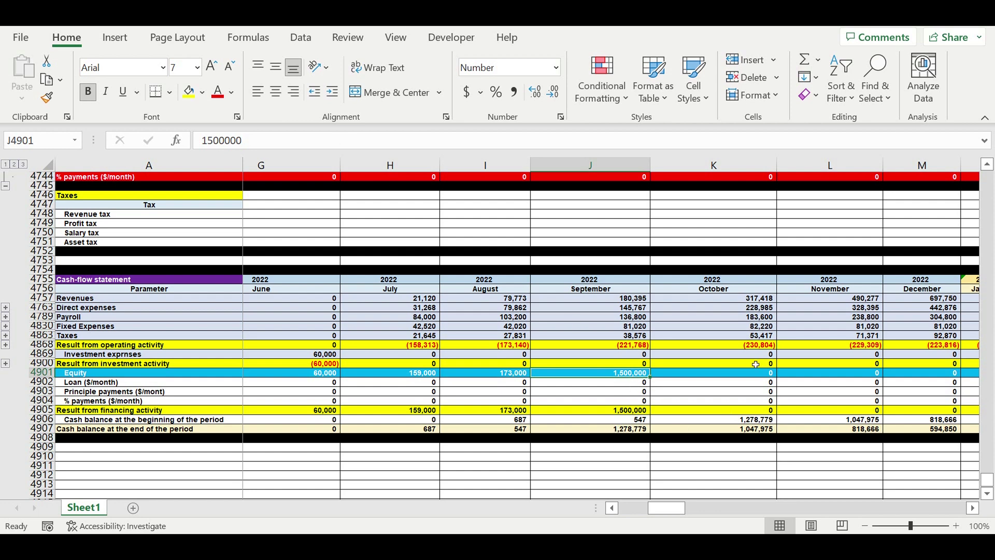
{"action": "left_click", "coordinate": [760, 347]}
{"action": "left_click", "coordinate": [858, 347]}
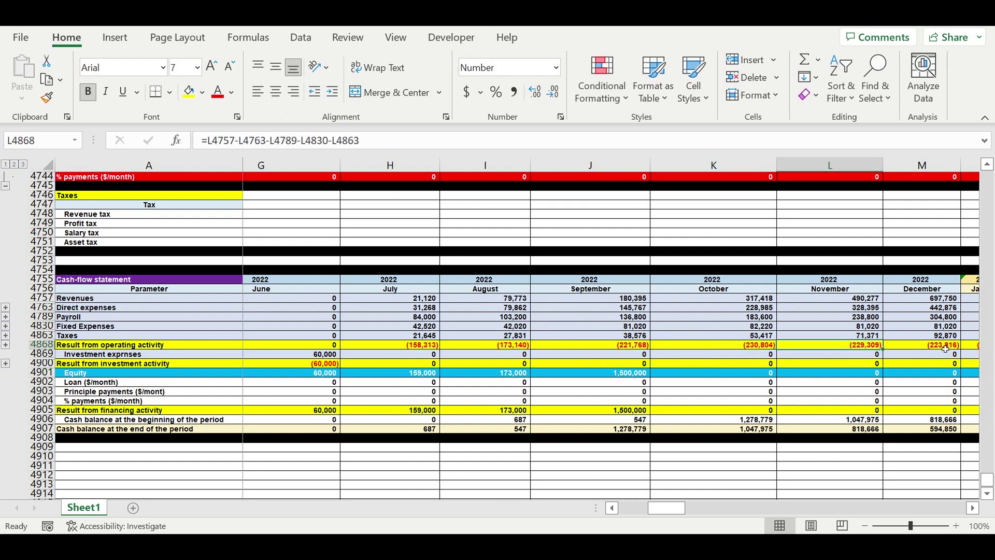
{"action": "left_click", "coordinate": [941, 346]}
{"action": "left_click", "coordinate": [973, 508]}
{"action": "left_click", "coordinate": [973, 508]}
{"action": "left_click", "coordinate": [973, 508]}
{"action": "left_click", "coordinate": [973, 508]}
{"action": "left_click", "coordinate": [973, 508]}
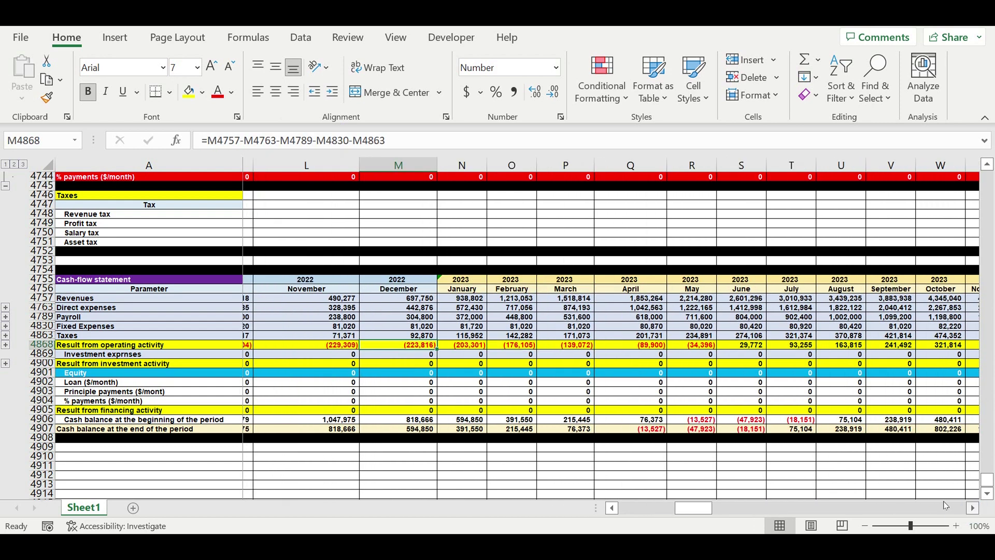
- Check the closing cash balances from March to June 2023 and set the April 2023 equity in Q4901 to 48000
{"action": "left_click", "coordinate": [564, 429]}
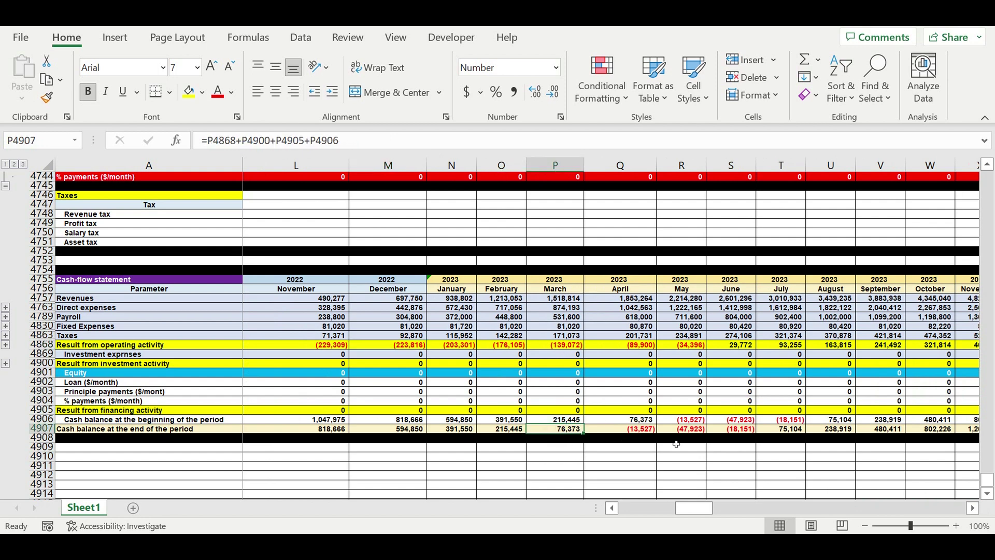
{"action": "left_click_drag", "start_coordinate": [630, 433], "coordinate": [738, 431]}
{"action": "left_click", "coordinate": [723, 447]}
{"action": "left_click", "coordinate": [682, 429]}
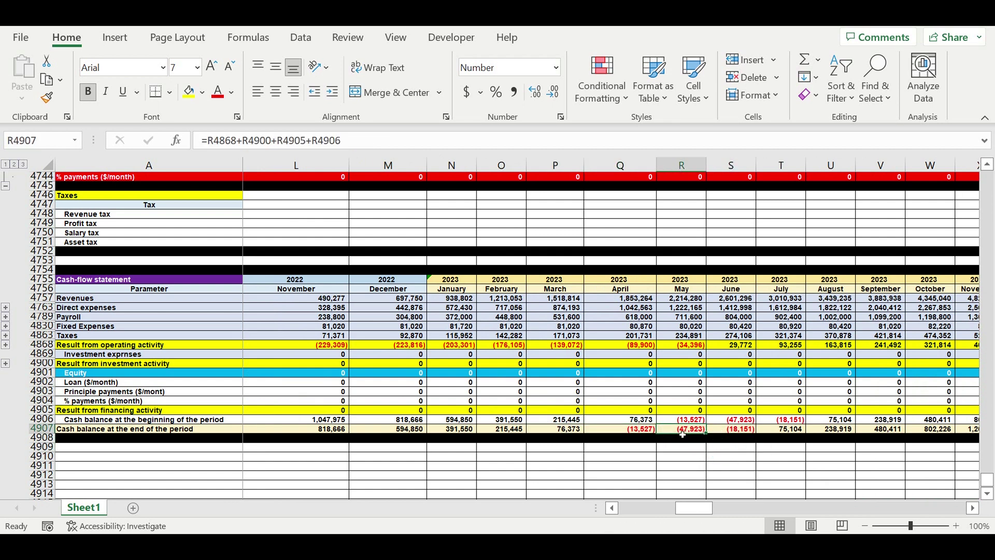
{"action": "left_click", "coordinate": [635, 373]}
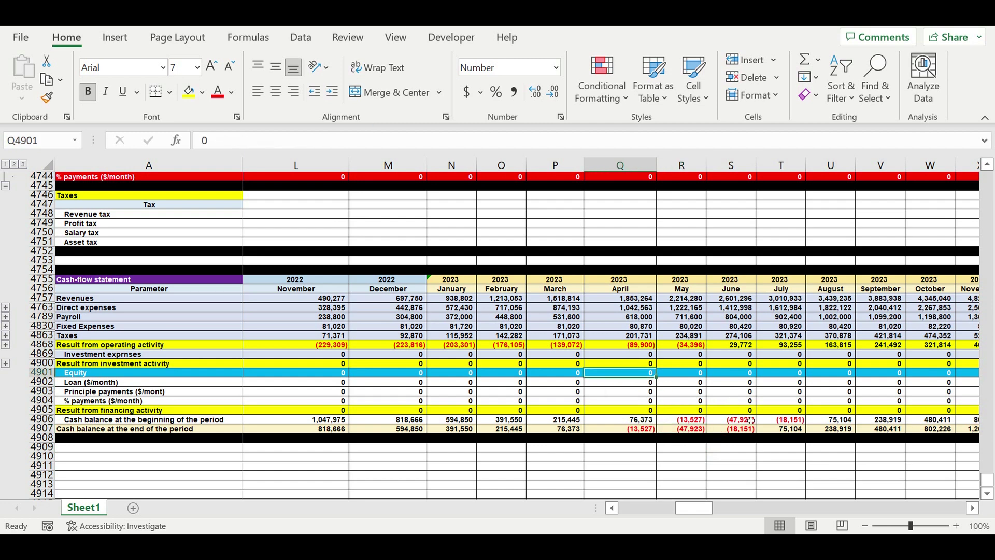
{"action": "type", "text": "48"}
{"action": "type", "text": "000"}
{"action": "key", "text": "Return"}
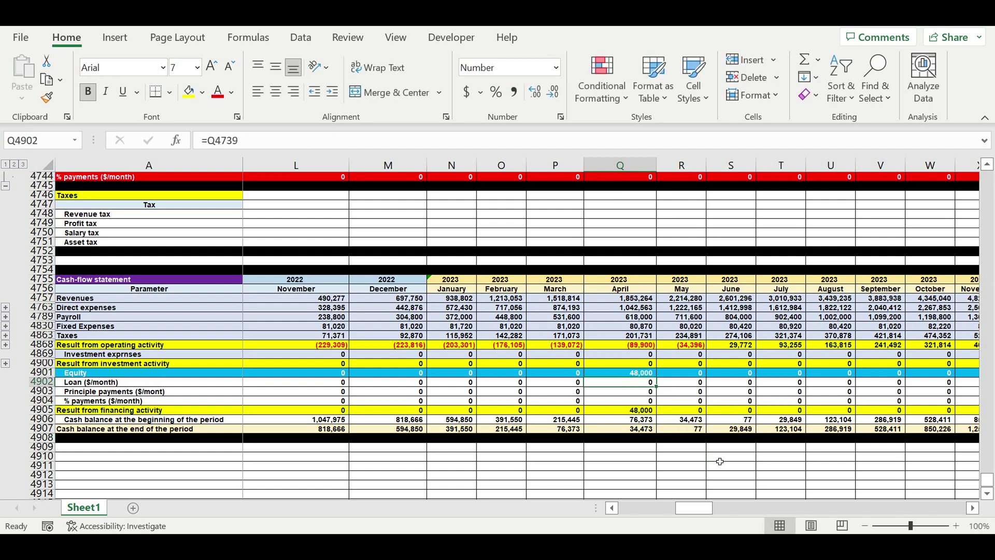
- Compare the April 2023 equity with the May 2023 closing cash balance and review the June to October 2023 equity cells
{"action": "left_click", "coordinate": [719, 460]}
{"action": "left_click", "coordinate": [692, 431]}
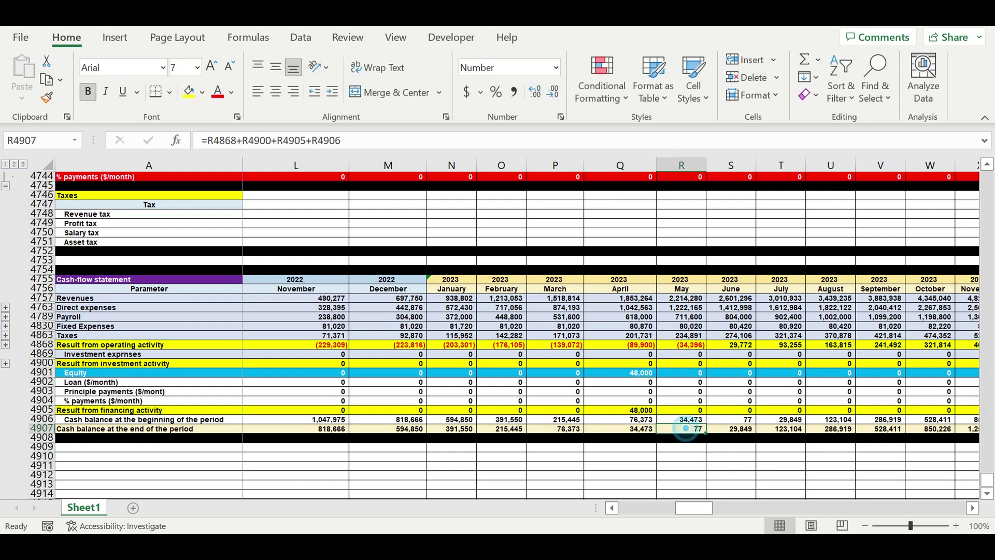
{"action": "mouse_move", "coordinate": [693, 509]}
{"action": "left_mouse_down"}
{"action": "mouse_move", "coordinate": [740, 511]}
{"action": "mouse_move", "coordinate": [697, 508]}
{"action": "left_mouse_up"}
{"action": "left_click", "coordinate": [630, 374]}
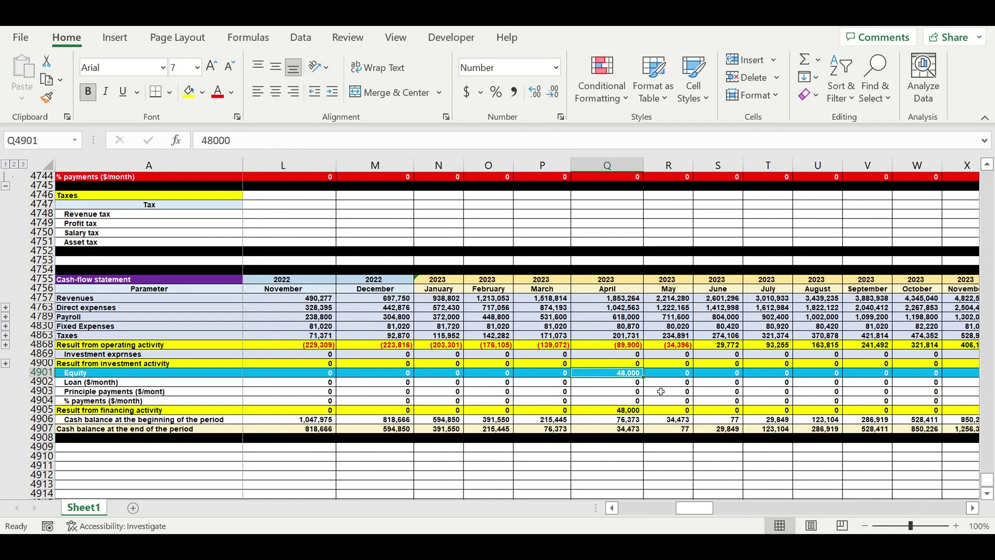
{"action": "left_click", "coordinate": [685, 432]}
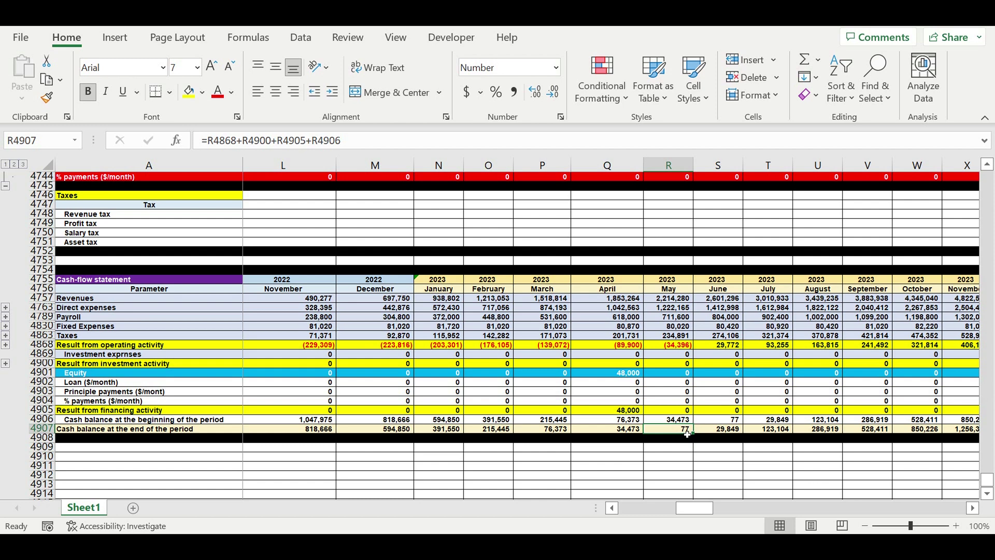
{"action": "left_click_drag", "start_coordinate": [712, 378], "coordinate": [916, 379]}
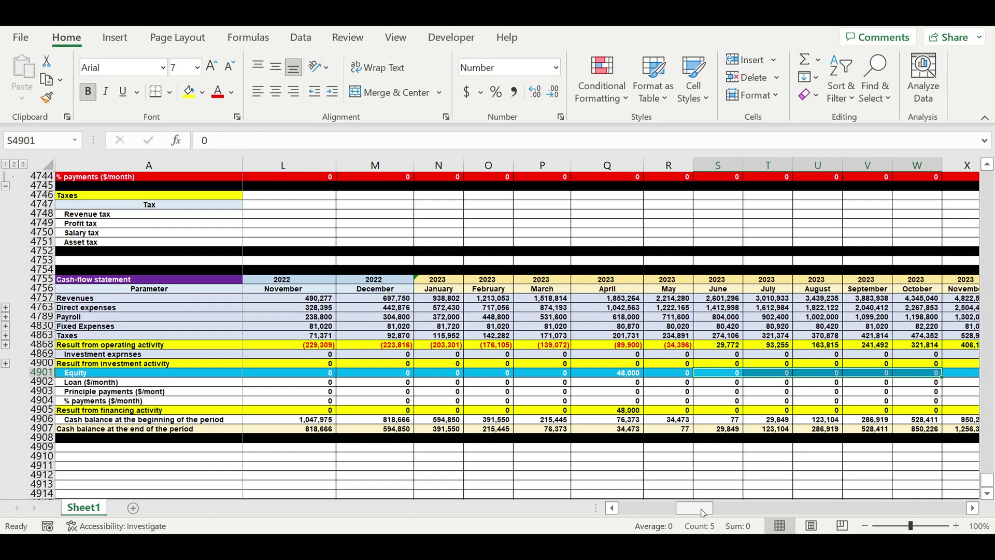
- Total the Equity row in DR4901, after December 2031, by summing B4901:DQ4901
{"action": "left_click_drag", "start_coordinate": [703, 516], "coordinate": [959, 509]}
{"action": "left_click", "coordinate": [896, 373]}
{"action": "left_click", "coordinate": [808, 52]}
{"action": "left_click", "coordinate": [807, 59]}
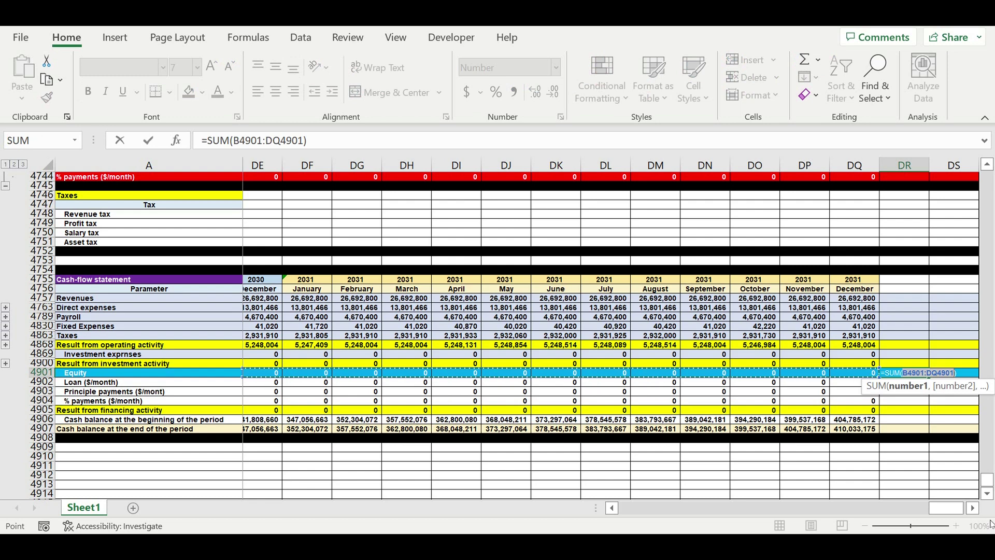
{"action": "left_click_drag", "start_coordinate": [947, 508], "coordinate": [498, 477]}
{"action": "key", "text": "Return"}
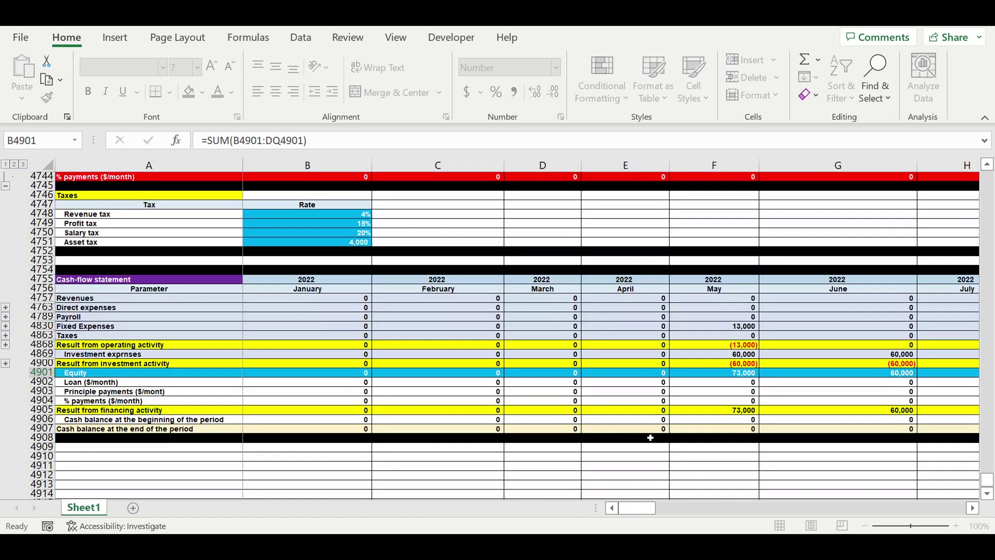
{"action": "left_click", "coordinate": [924, 374]}
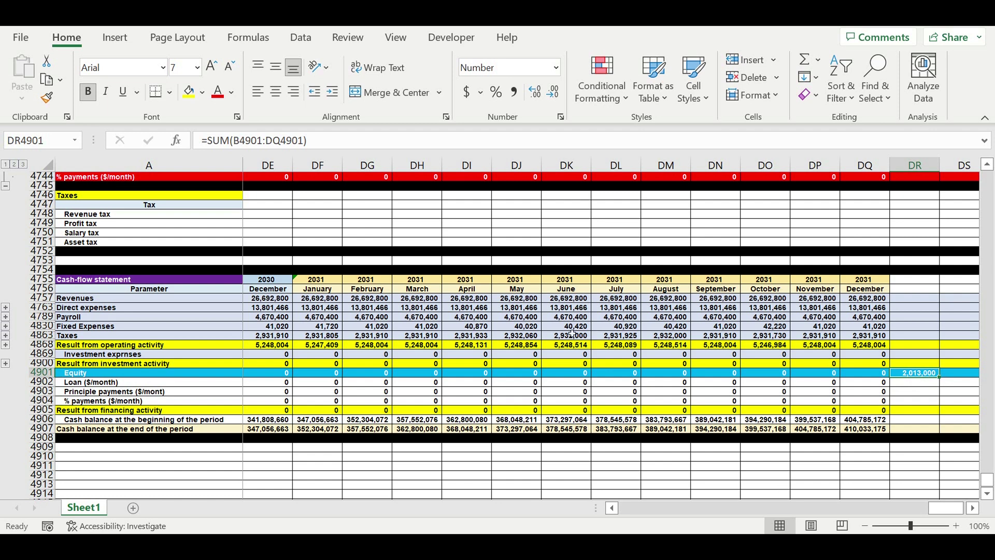
- Fill the zero from D4901 across the Equity row to overwrite the amounts from May 2022 through April 2023
{"action": "left_click_drag", "start_coordinate": [941, 508], "coordinate": [551, 499]}
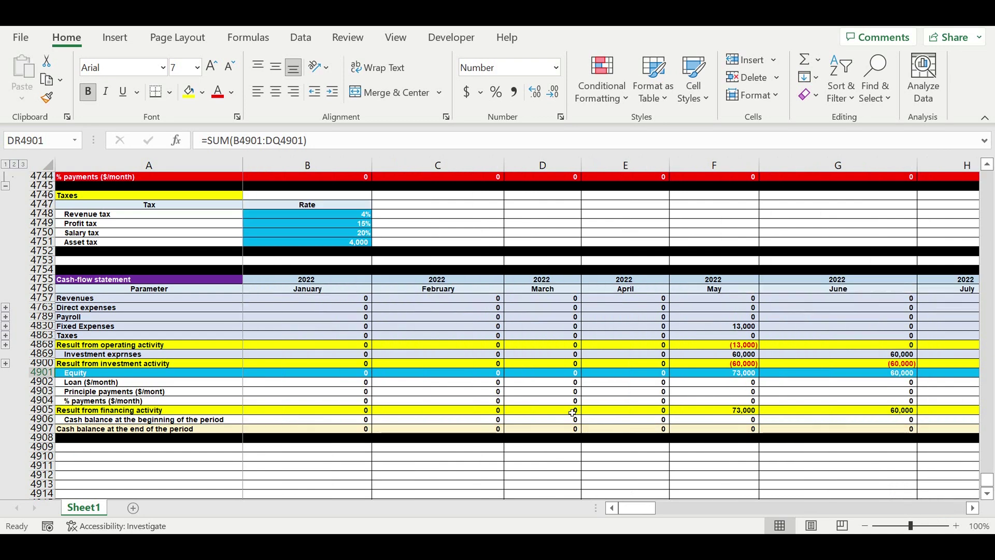
{"action": "left_click", "coordinate": [571, 374]}
{"action": "left_click_drag", "start_coordinate": [582, 382], "coordinate": [854, 375]}
{"action": "left_click", "coordinate": [766, 409]}
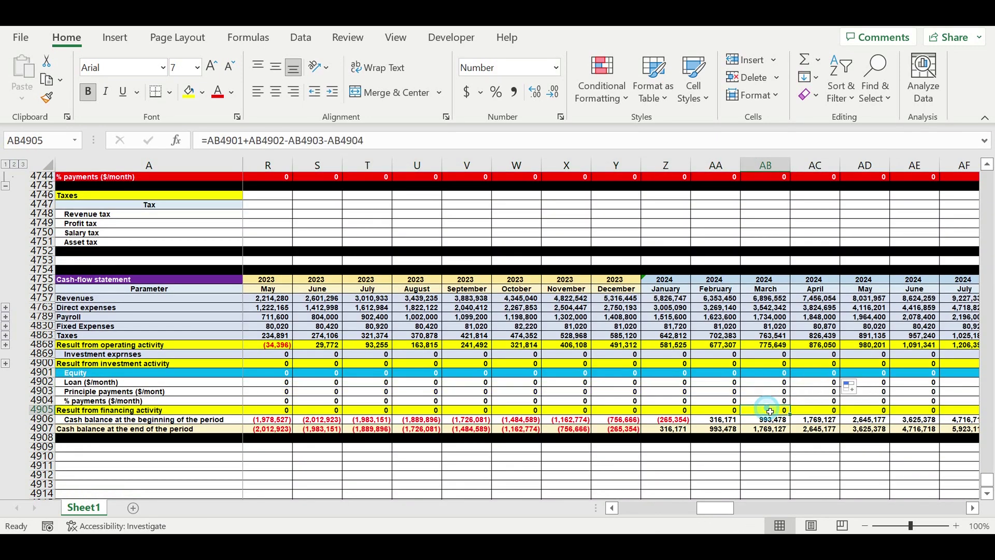
- Examine the closing cash balances from May 2022 to December 2023 to identify the first month that needs financing
{"action": "left_click", "coordinate": [612, 429]}
{"action": "left_click_drag", "start_coordinate": [603, 432], "coordinate": [745, 434]}
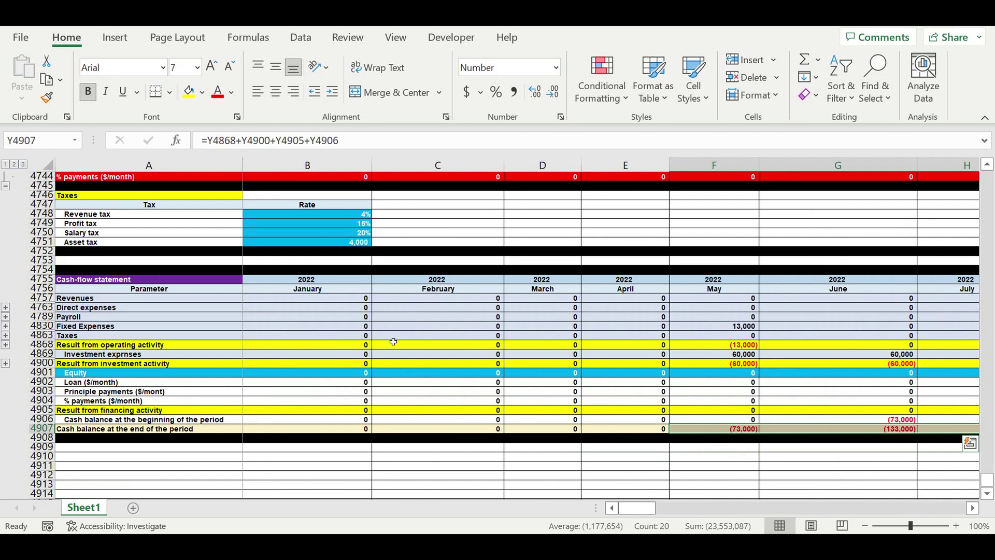
{"action": "left_click", "coordinate": [349, 338]}
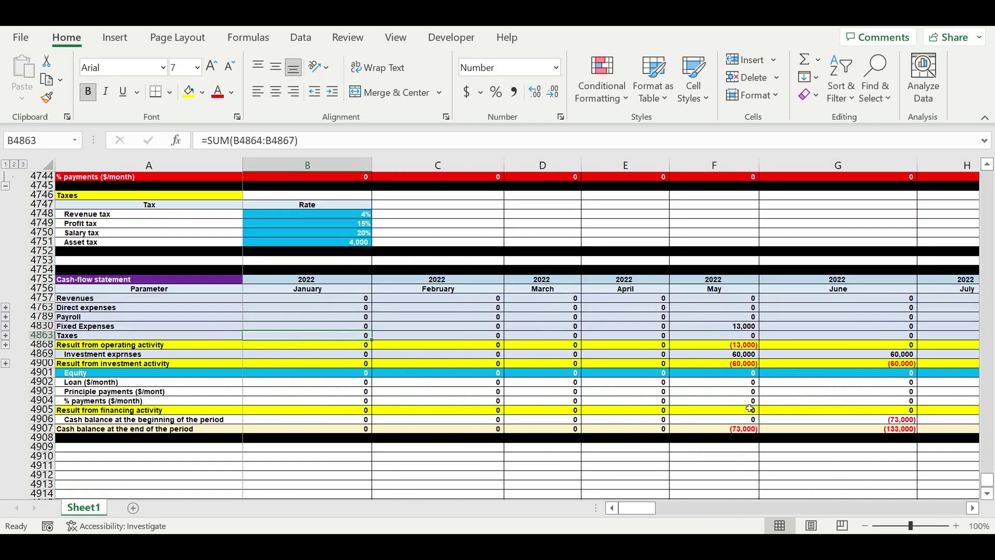
{"action": "left_click", "coordinate": [728, 375]}
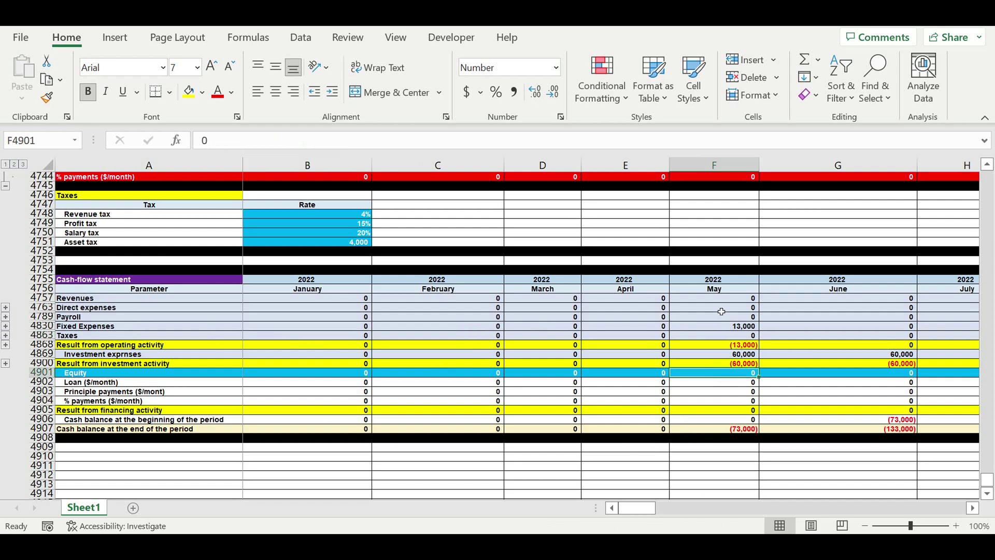
{"action": "left_click", "coordinate": [724, 290]}
- Set the loan's starting month in B4732 to May
{"action": "scroll", "coordinate": [421, 371], "scroll_direction": "up", "scroll_amount": 6}
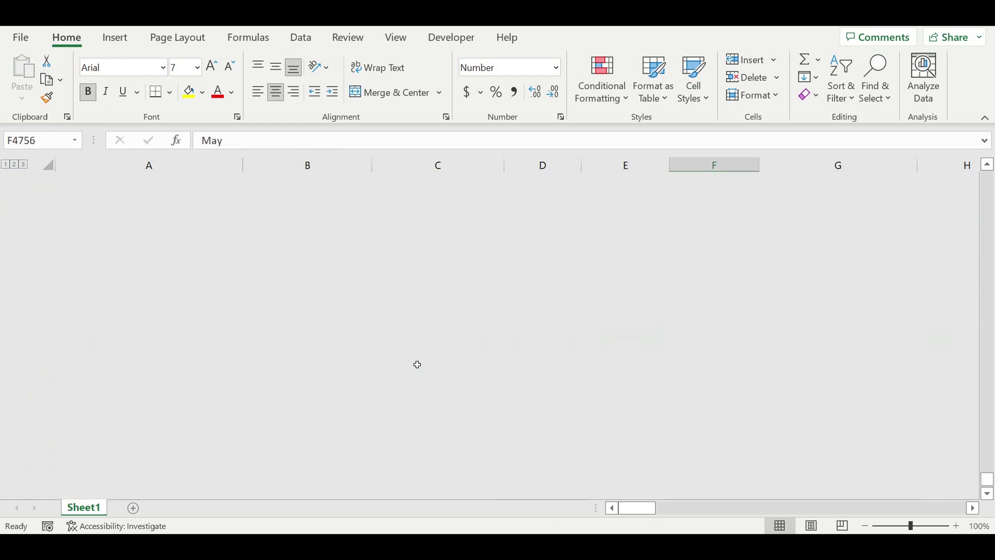
{"action": "scroll", "coordinate": [412, 355], "scroll_direction": "up", "scroll_amount": 1}
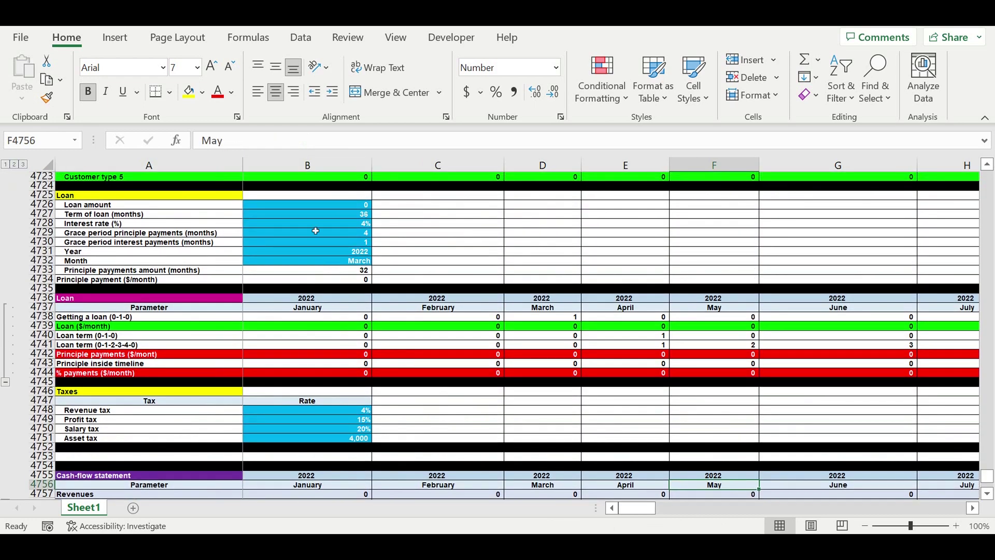
{"action": "left_click", "coordinate": [346, 263]}
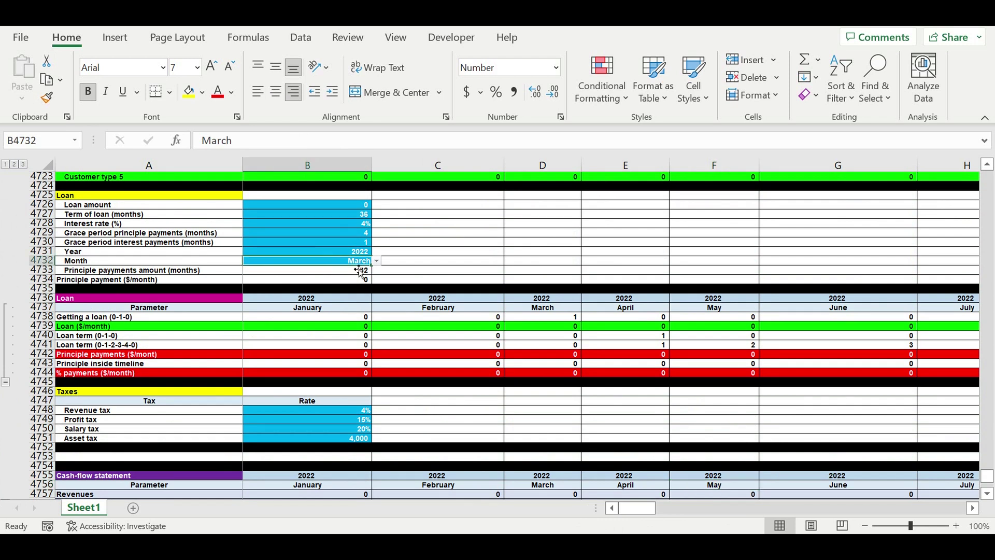
{"action": "left_click", "coordinate": [377, 261]}
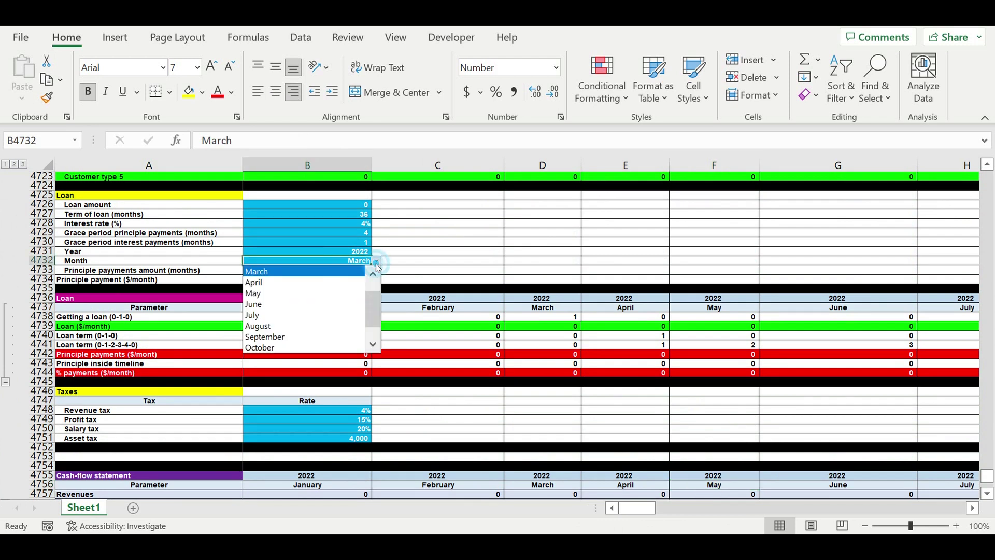
{"action": "left_click", "coordinate": [297, 293]}
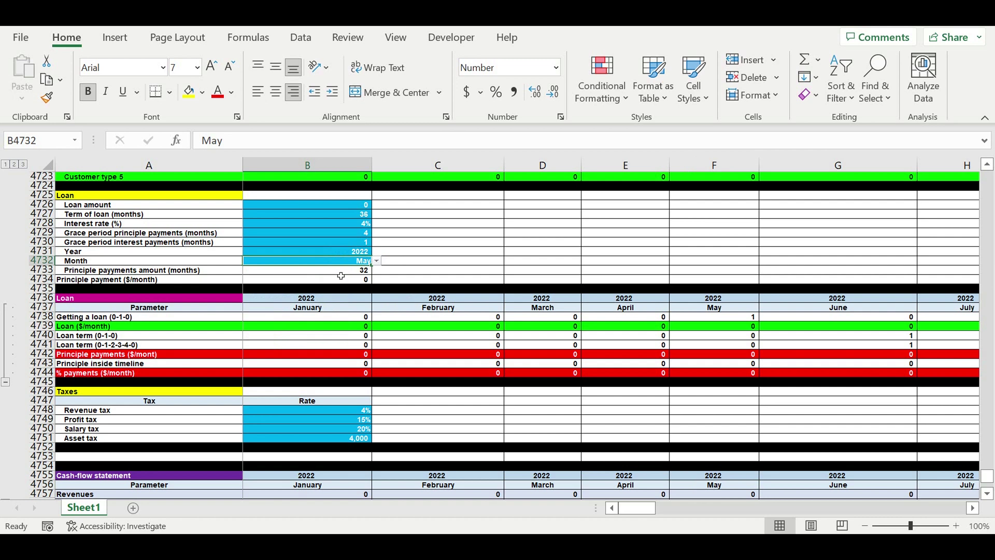
- Set the loan amount in B4726 to 100000
{"action": "left_click", "coordinate": [351, 209]}
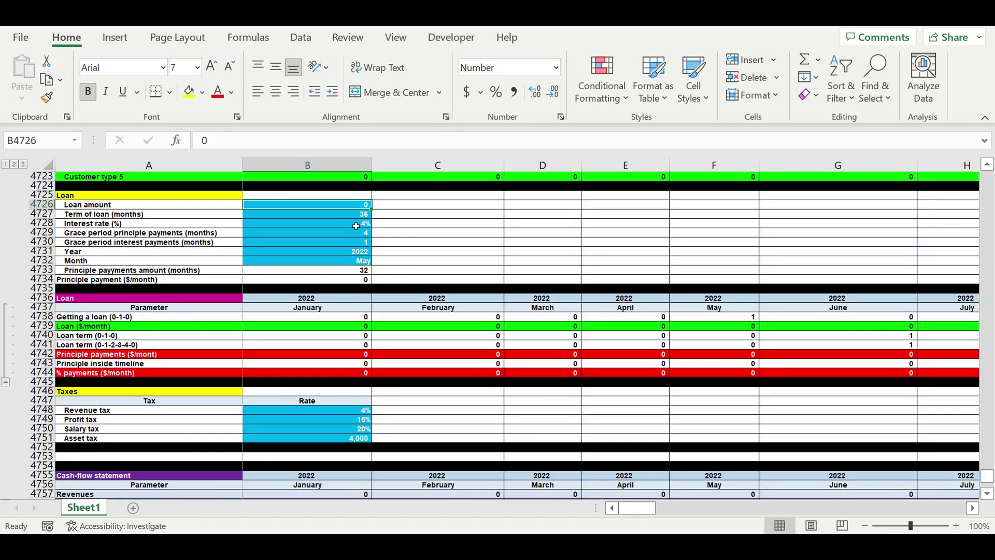
{"action": "type", "text": "100000"}
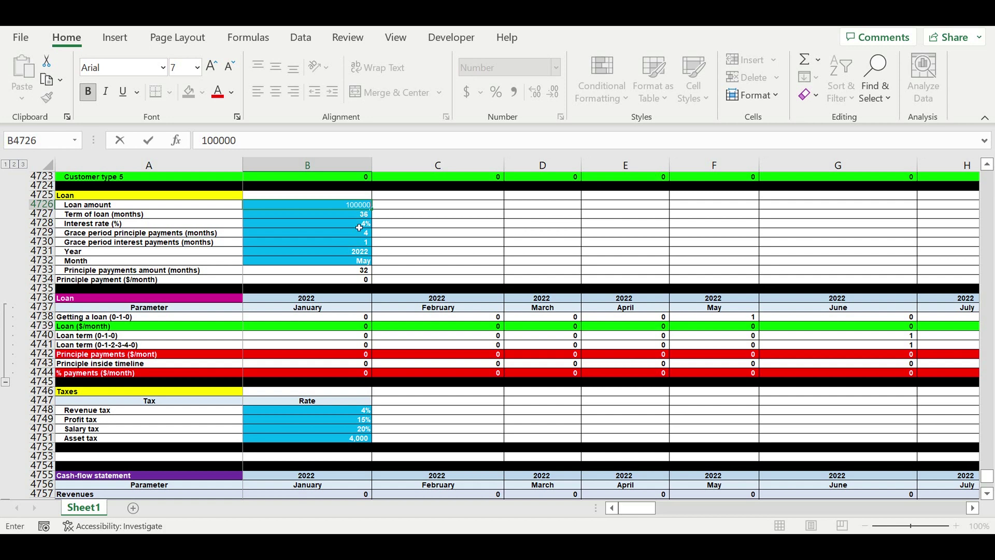
{"action": "type", "text": ",000"}
{"action": "key", "text": "Return"}
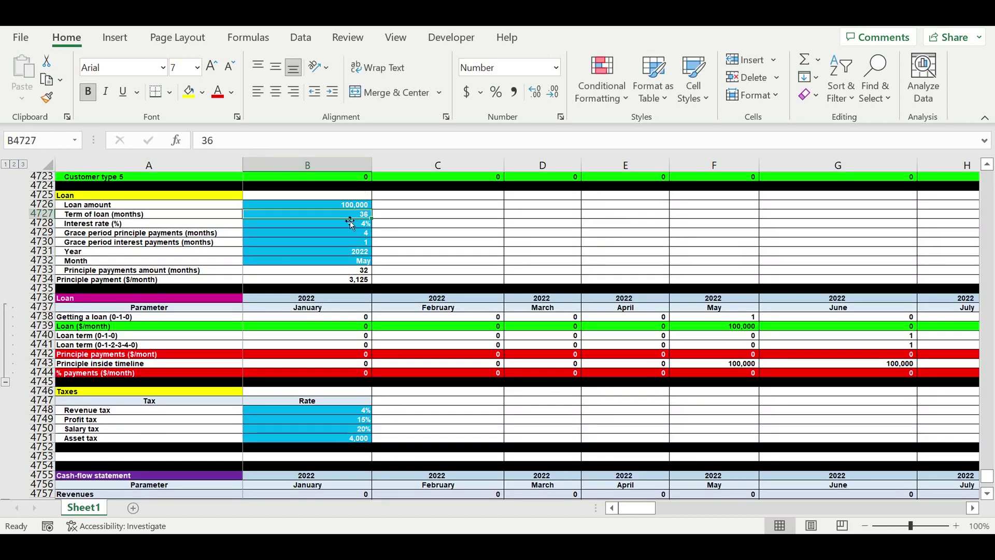
- Set the loan amount in B4726 to 1000000
{"action": "left_click", "coordinate": [336, 206]}
{"action": "left_click", "coordinate": [263, 141]}
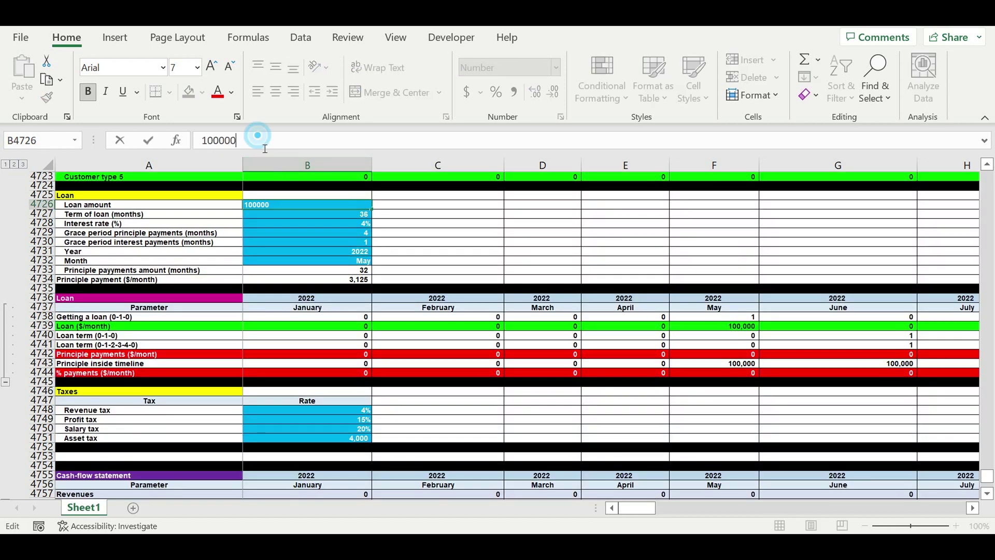
{"action": "type", "text": "0"}
{"action": "key", "text": "Return"}
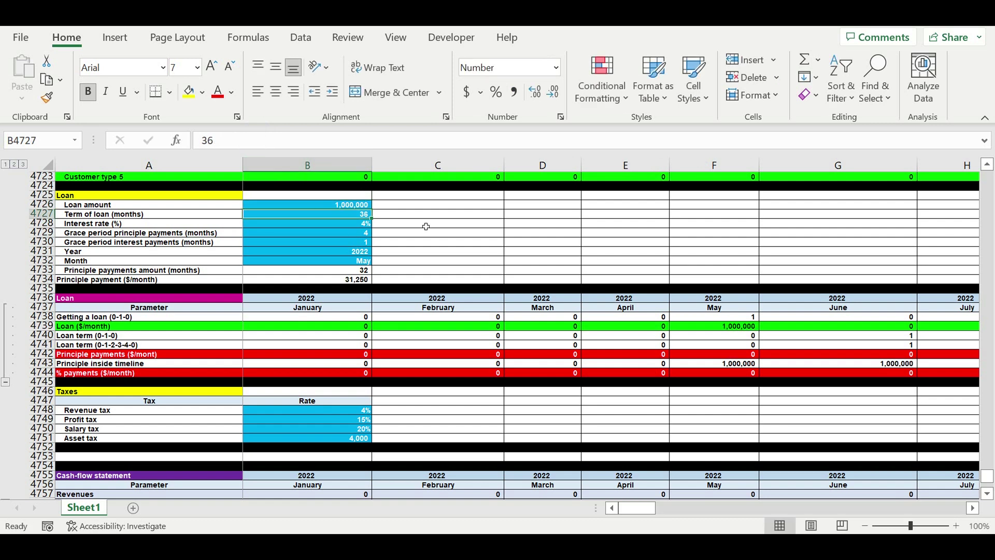
- Review the loan's term, interest rate and grace periods, and examine how the May 2022 loan inflow affects the closing cash balance
{"action": "left_click", "coordinate": [466, 241]}
{"action": "left_click", "coordinate": [353, 219]}
{"action": "left_click", "coordinate": [352, 227]}
{"action": "left_click_drag", "start_coordinate": [350, 233], "coordinate": [351, 241]}
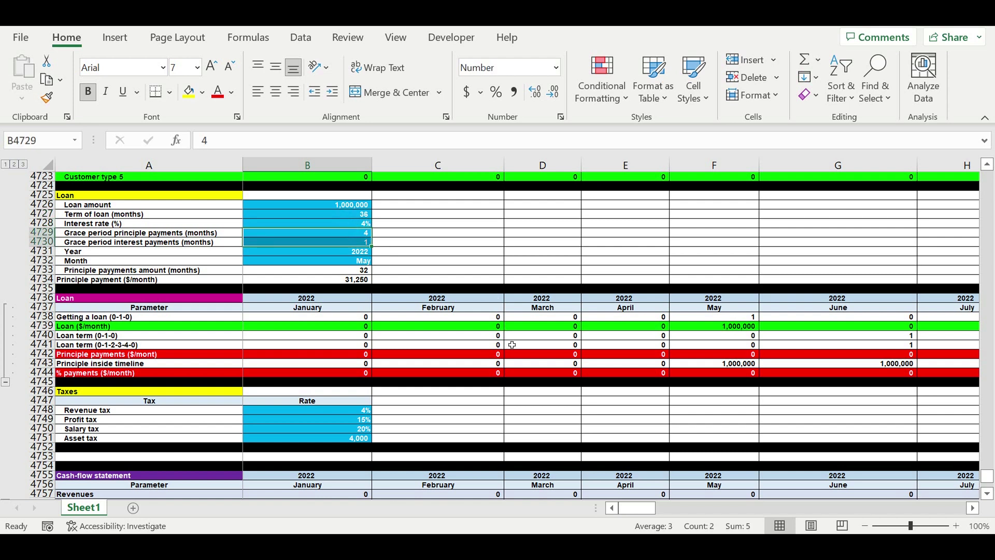
{"action": "scroll", "coordinate": [517, 341], "scroll_direction": "down", "scroll_amount": 7}
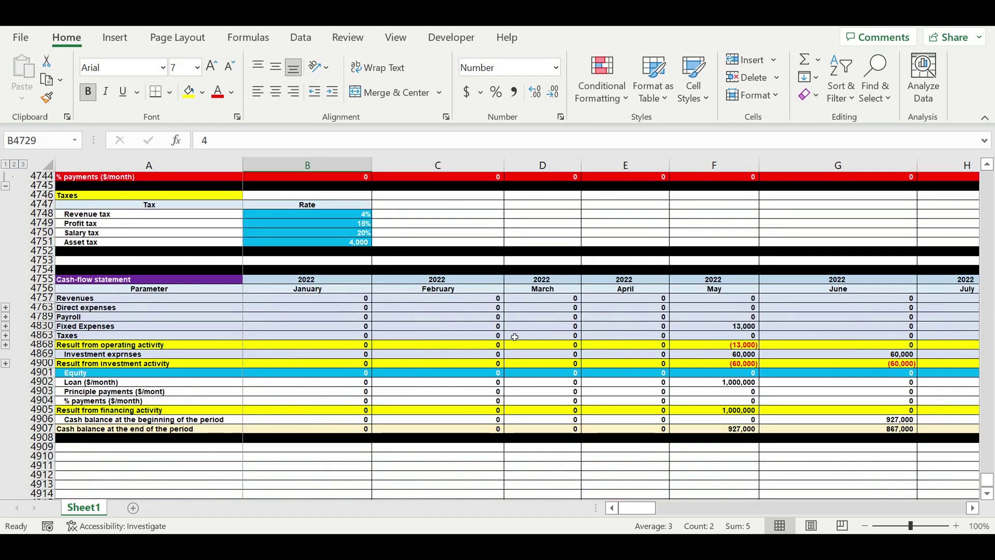
{"action": "left_click", "coordinate": [727, 384]}
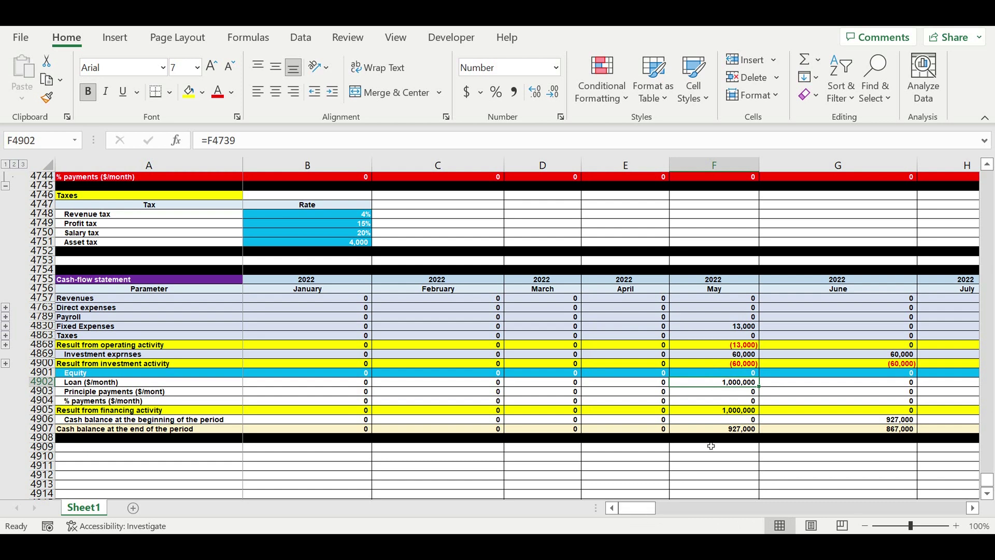
{"action": "left_click", "coordinate": [780, 458]}
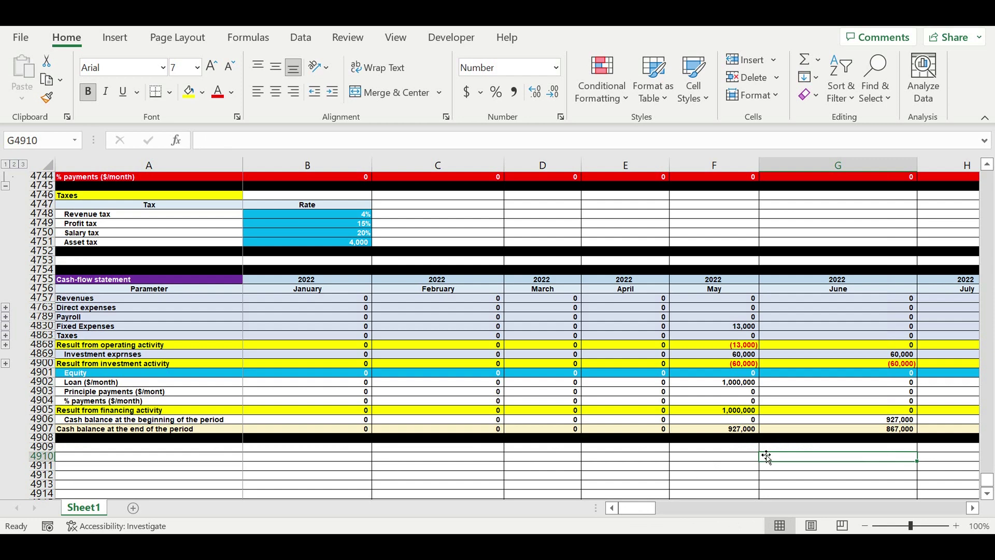
{"action": "left_click", "coordinate": [733, 382]}
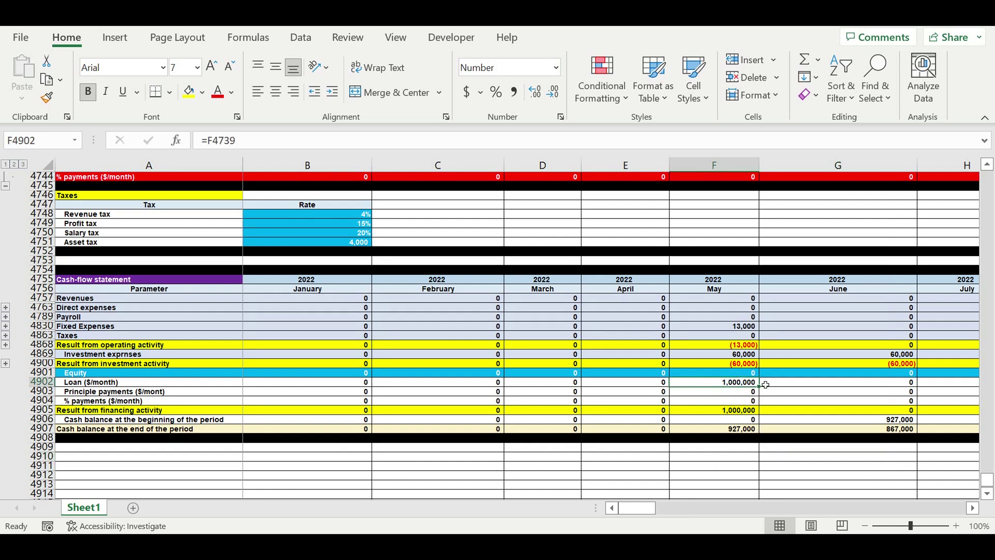
{"action": "left_click_drag", "start_coordinate": [638, 509], "coordinate": [643, 512]}
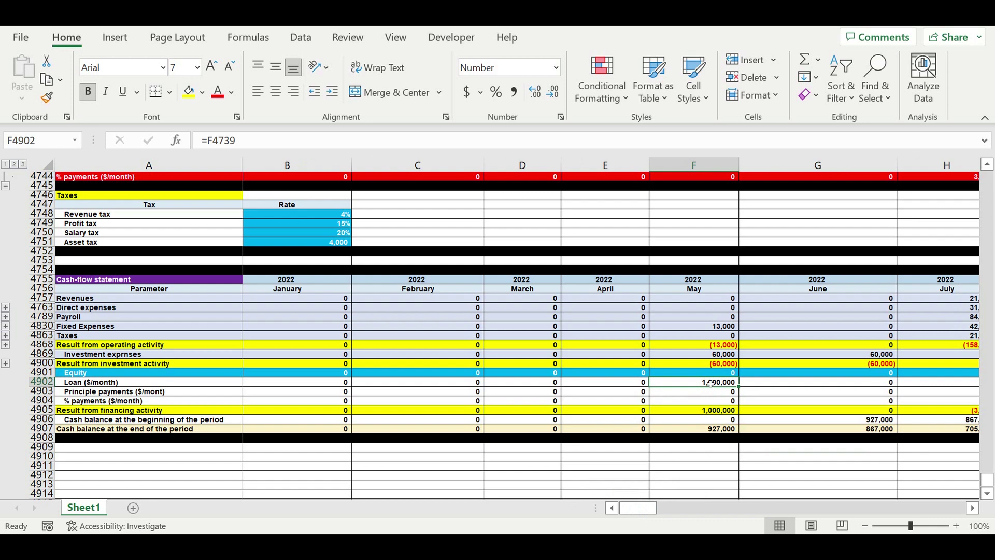
{"action": "left_click", "coordinate": [713, 429]}
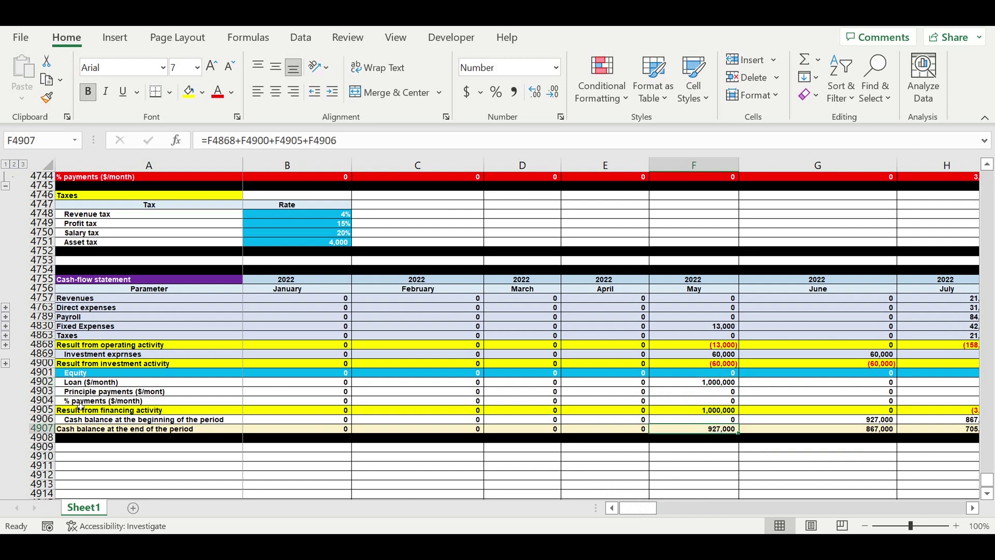
{"action": "left_click", "coordinate": [41, 429]}
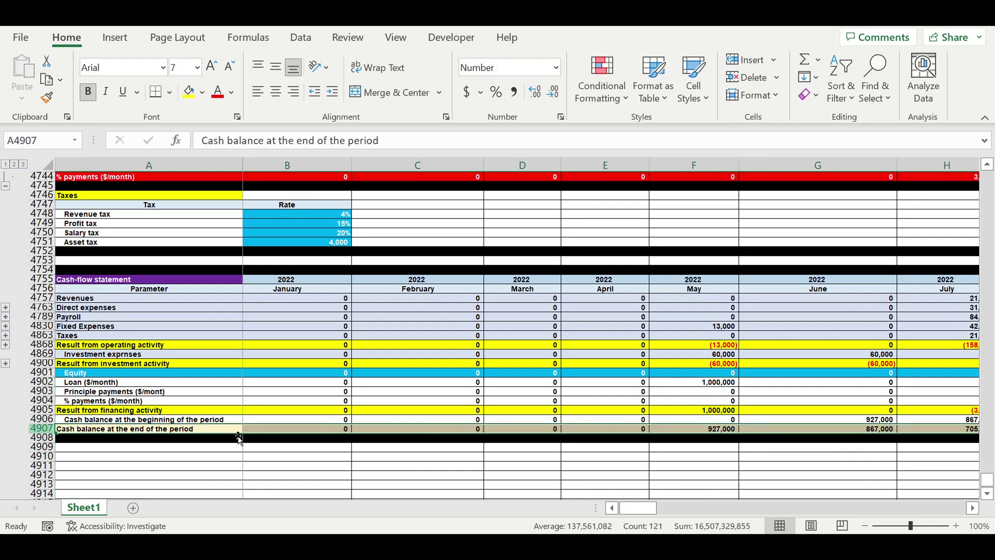
{"action": "left_click", "coordinate": [719, 474]}
{"action": "left_click", "coordinate": [720, 429]}
{"action": "left_click_drag", "start_coordinate": [779, 435], "coordinate": [891, 439]}
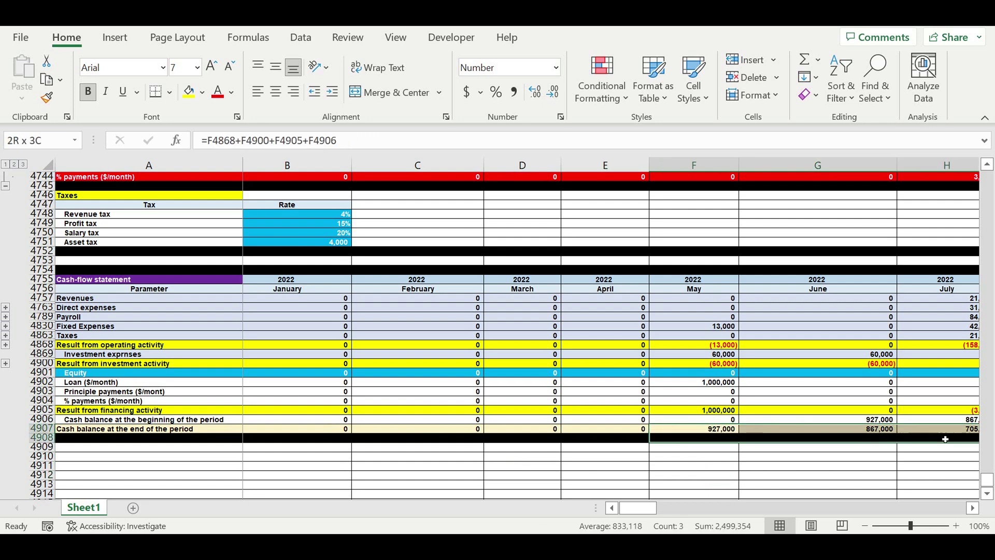
{"action": "left_click", "coordinate": [715, 383]}
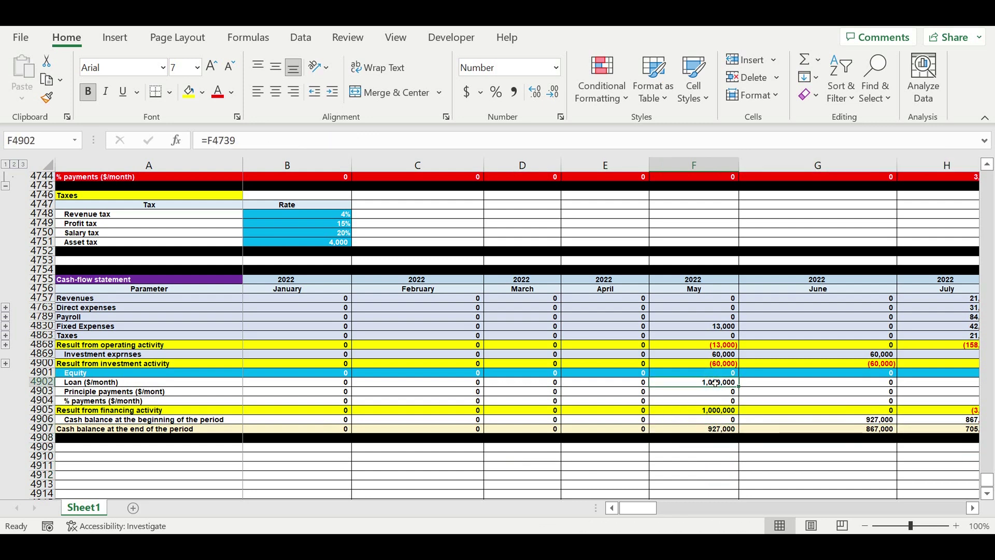
{"action": "left_click", "coordinate": [705, 429]}
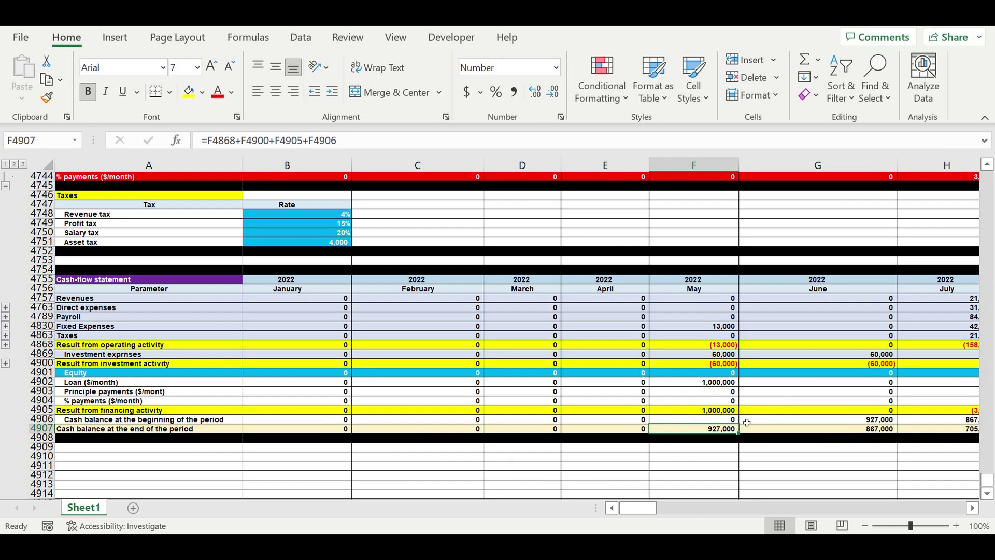
- Compare the operating and investment results with the closing cash balances from June 2022 onward to find the first month short of cash
{"action": "left_click", "coordinate": [867, 366]}
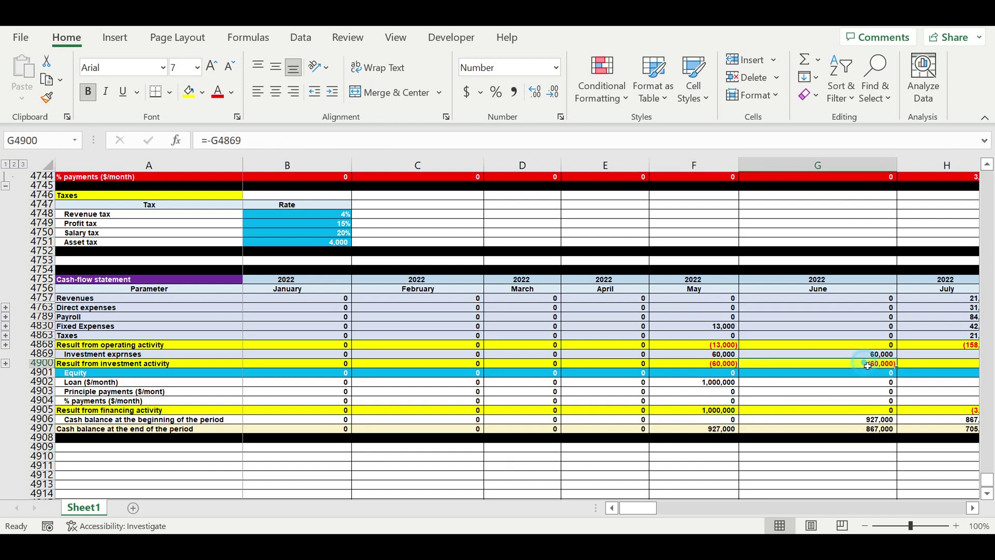
{"action": "left_click", "coordinate": [867, 429]}
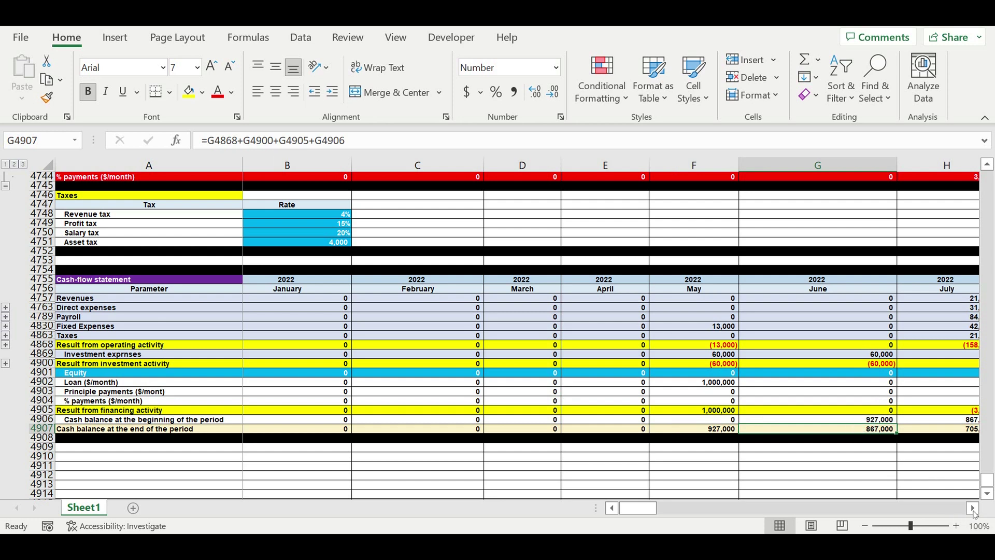
{"action": "left_click", "coordinate": [973, 509]}
{"action": "left_click", "coordinate": [974, 508]}
{"action": "left_click", "coordinate": [973, 509]}
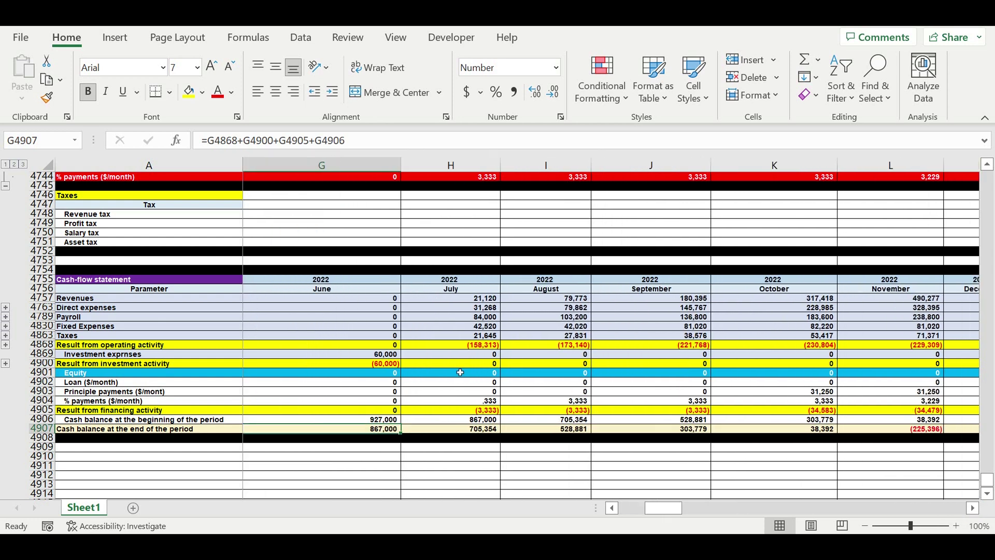
{"action": "left_click", "coordinate": [486, 346]}
{"action": "left_click", "coordinate": [486, 429]}
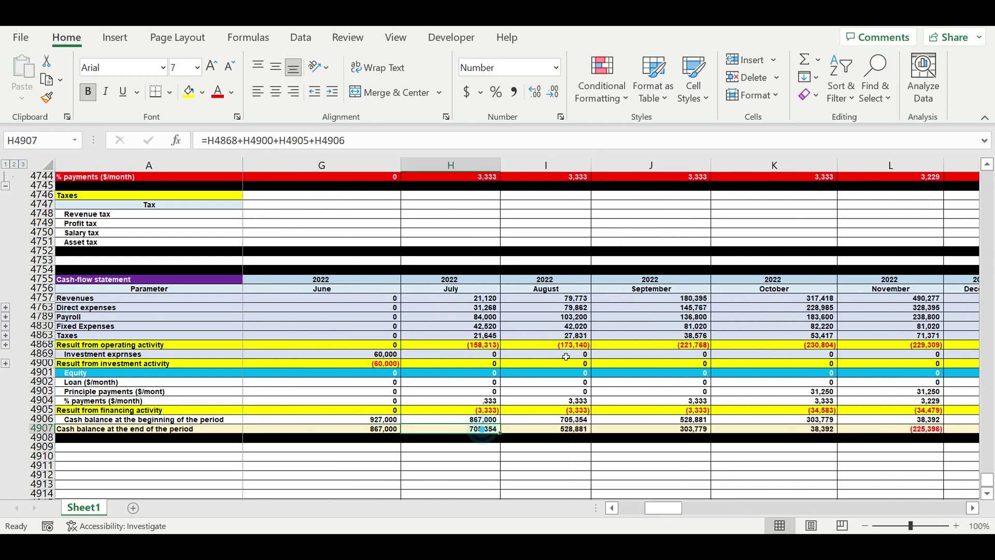
{"action": "left_click", "coordinate": [566, 346]}
{"action": "left_click", "coordinate": [566, 429]}
{"action": "left_click", "coordinate": [698, 346]}
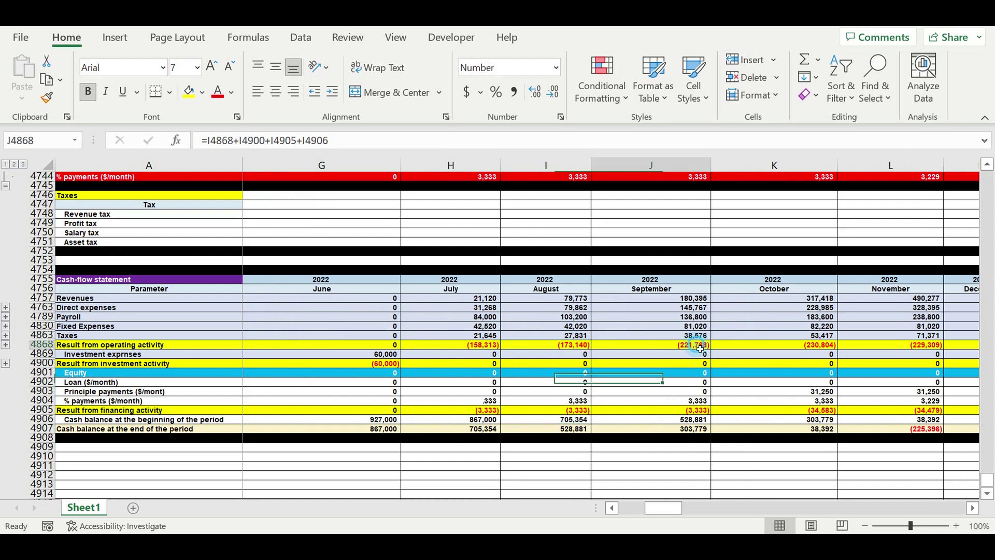
{"action": "left_click", "coordinate": [694, 429]}
{"action": "left_click_drag", "start_coordinate": [674, 510], "coordinate": [683, 510]}
{"action": "left_click_drag", "start_coordinate": [737, 432], "coordinate": [887, 431]}
{"action": "left_click", "coordinate": [466, 449]}
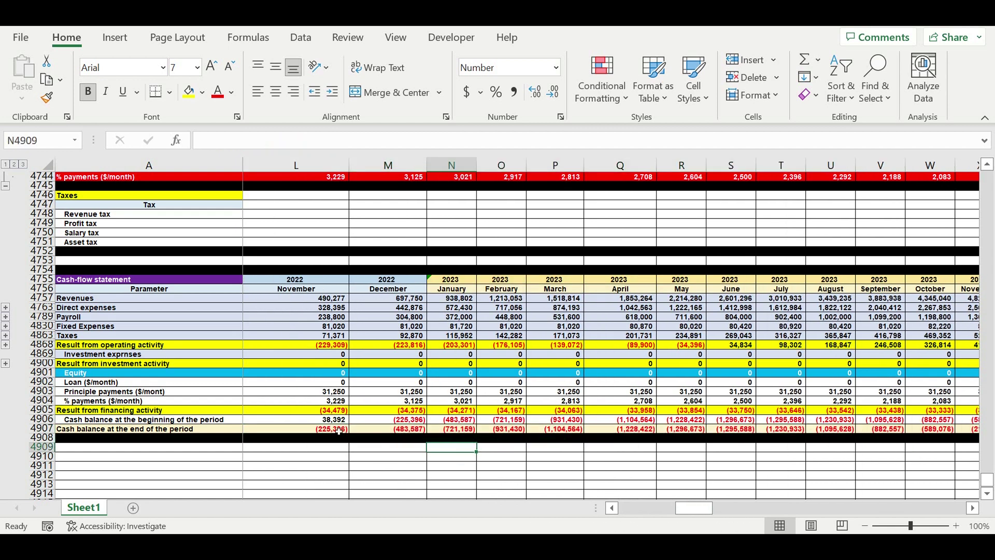
{"action": "left_click", "coordinate": [335, 430]}
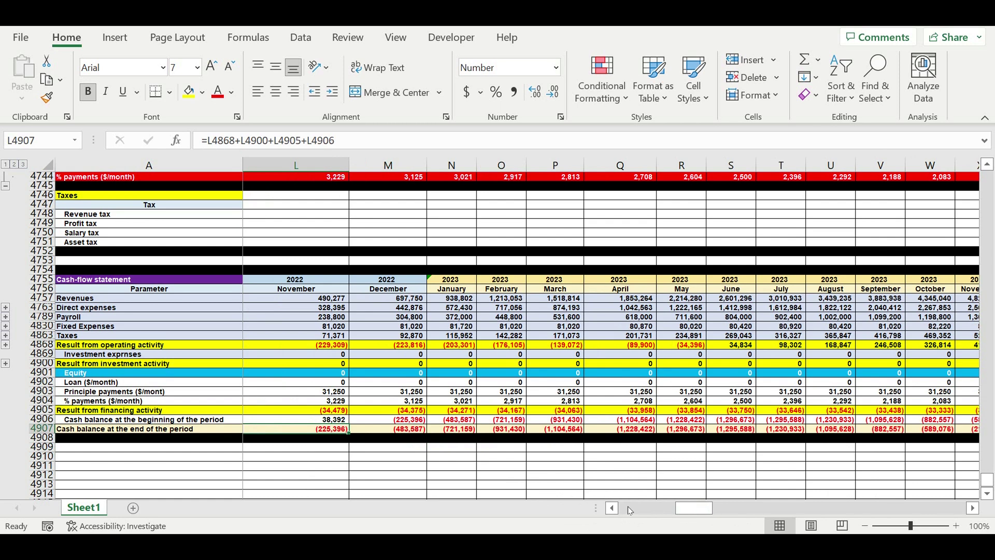
{"action": "left_click", "coordinate": [611, 509]}
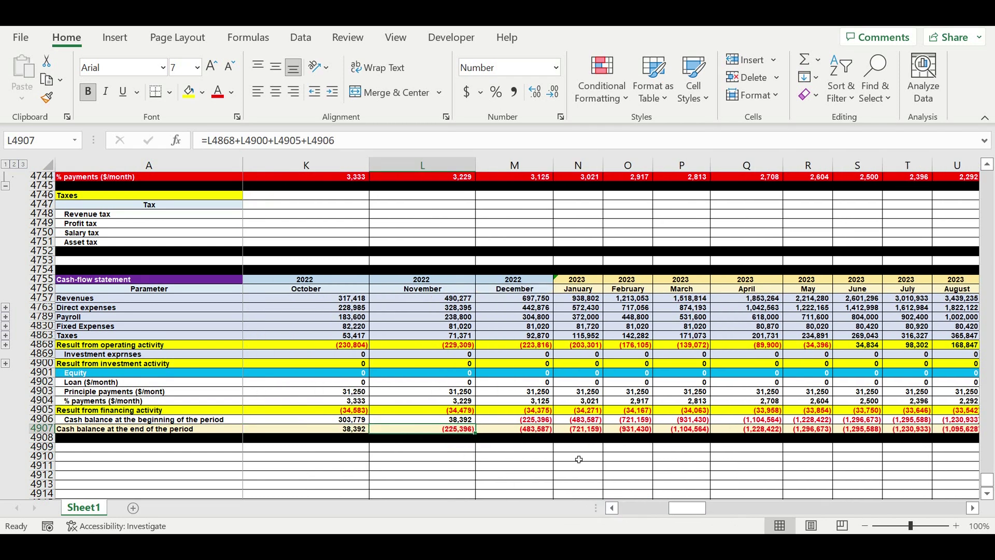
- Enter 1296000 as the November 2022 equity in L4901, sized to the largest negative closing cash balance
{"action": "left_click", "coordinate": [682, 476]}
{"action": "left_click", "coordinate": [824, 430]}
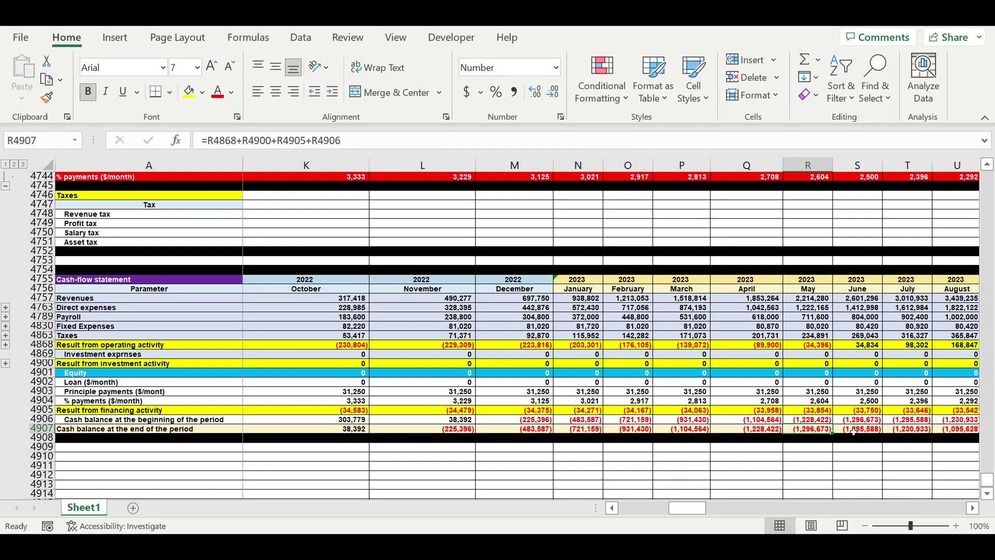
{"action": "left_click", "coordinate": [446, 376]}
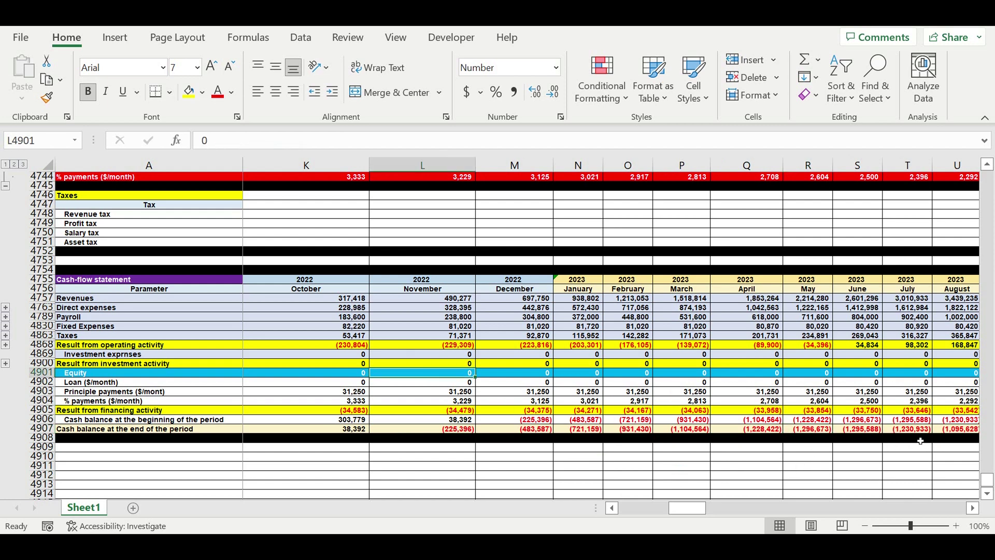
{"action": "left_click", "coordinate": [875, 432]}
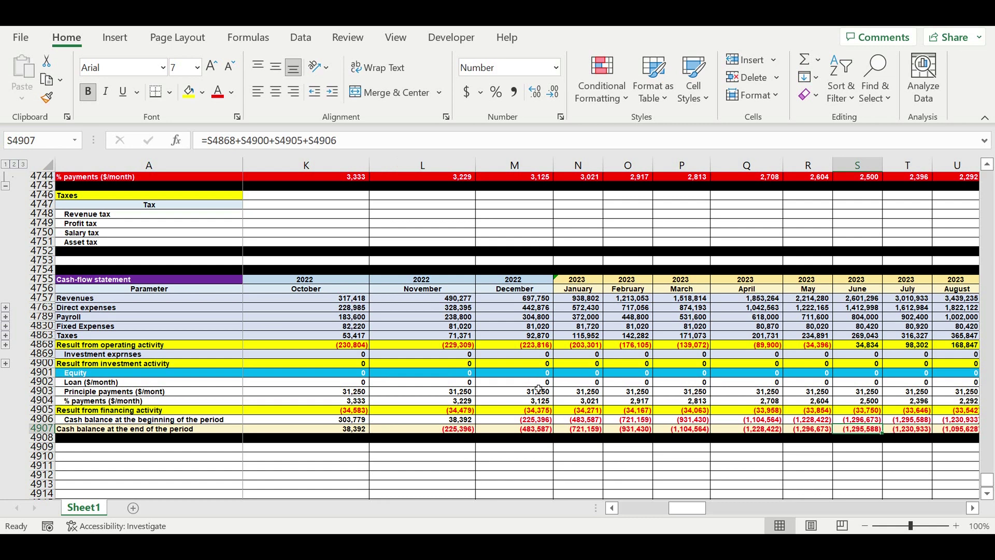
{"action": "left_click", "coordinate": [444, 376]}
{"action": "type", "text": "12"}
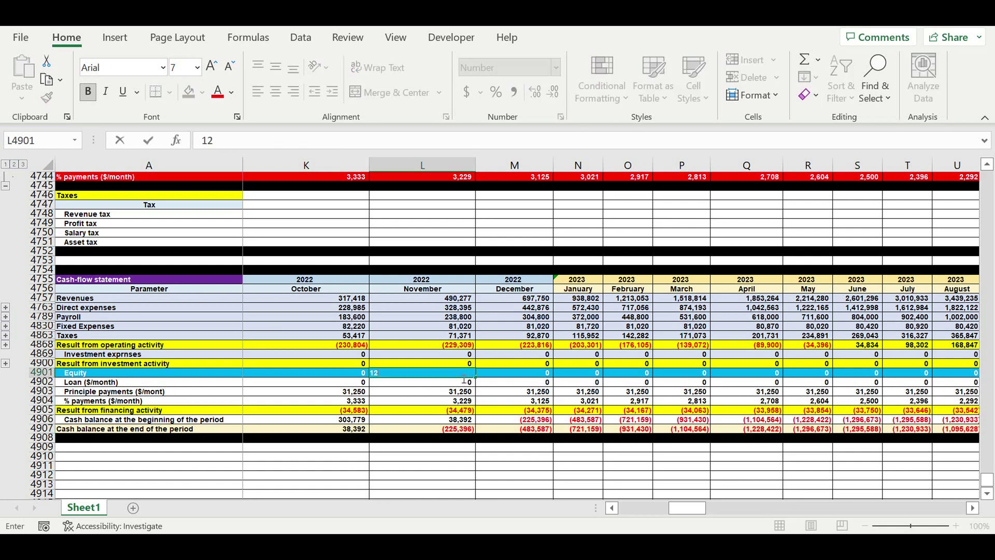
{"action": "type", "text": "96000"}
{"action": "key", "text": "Return"}
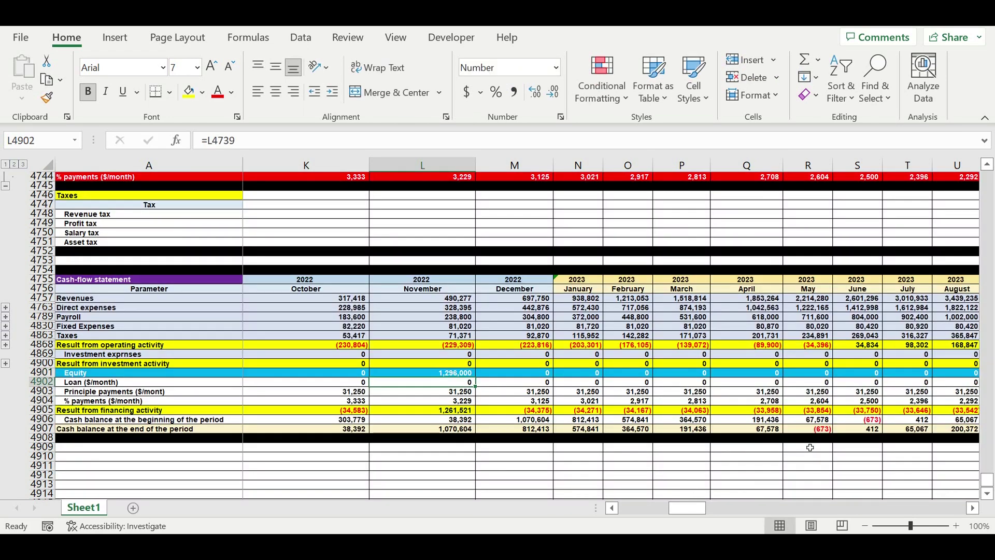
- Enter 674 as the May 2023 equity in R4901 to cover that month's remaining cash shortfall
{"action": "left_click", "coordinate": [819, 430]}
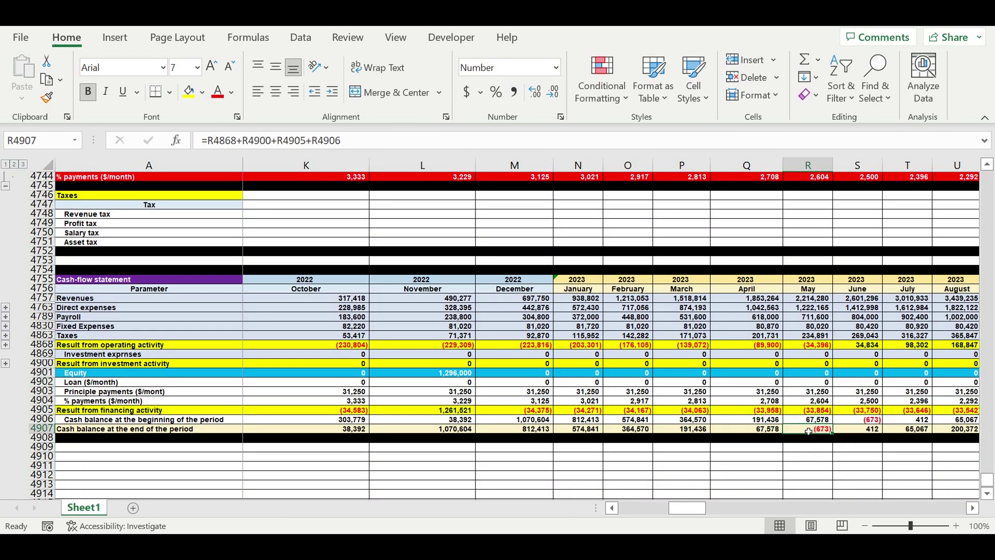
{"action": "left_click", "coordinate": [814, 376]}
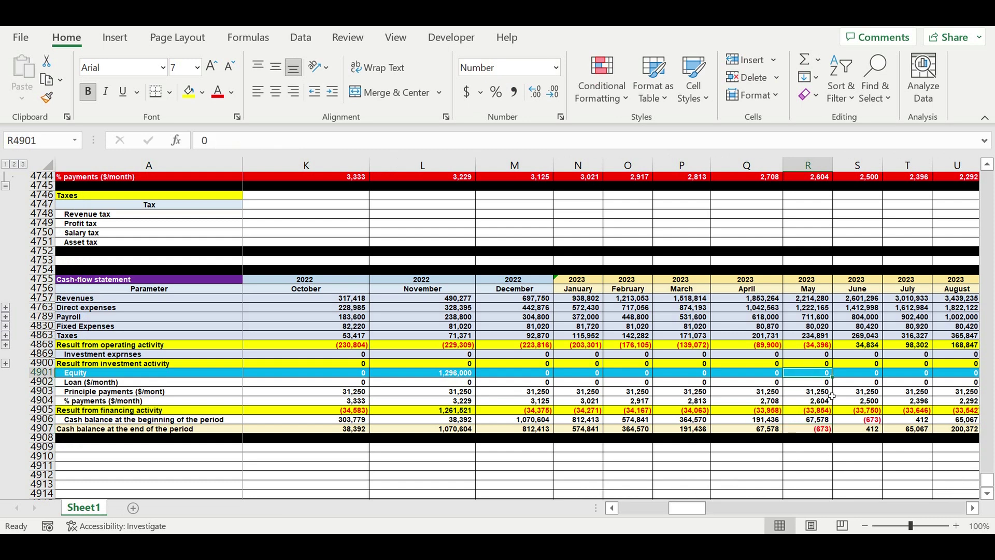
{"action": "type", "text": "674"}
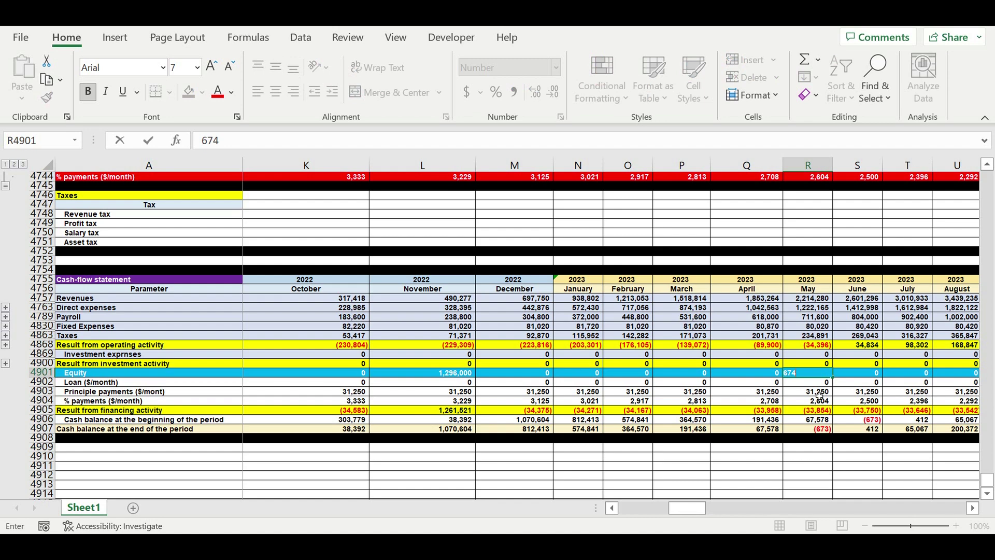
{"action": "key", "text": "Return"}
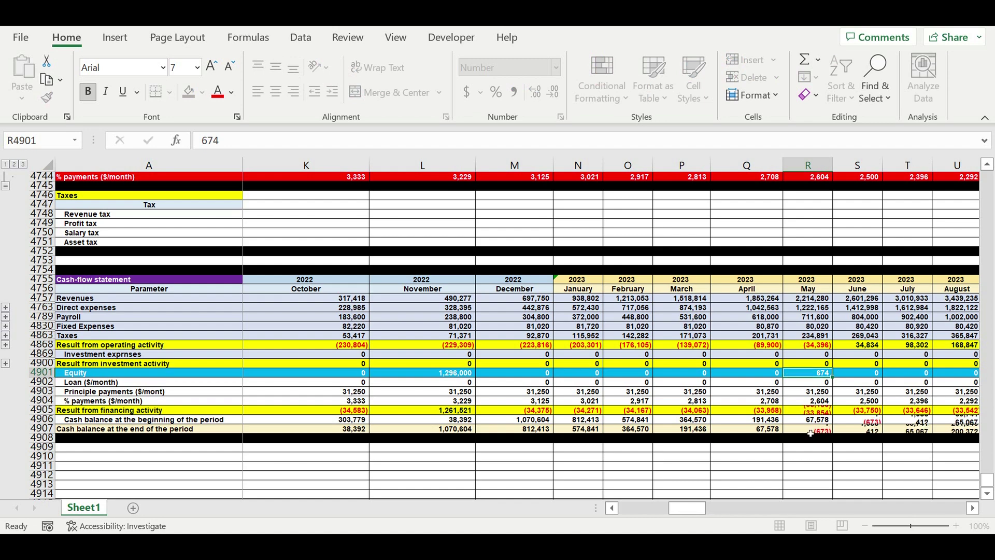
{"action": "left_click", "coordinate": [816, 373]}
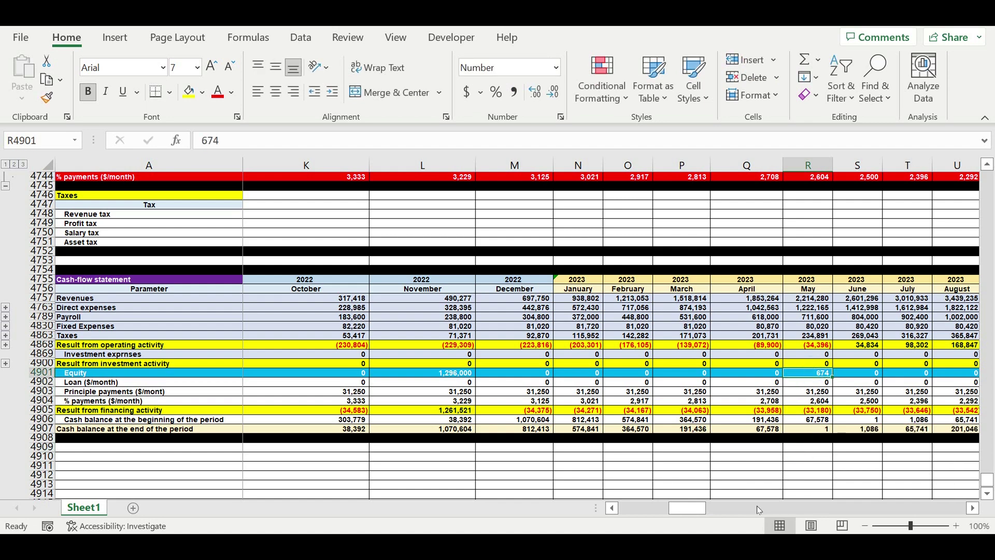
- Check the June 2023 equity and the May 2023 closing cash balance formula in R4907
{"action": "left_click_drag", "start_coordinate": [693, 509], "coordinate": [712, 511]}
{"action": "left_click", "coordinate": [533, 375]}
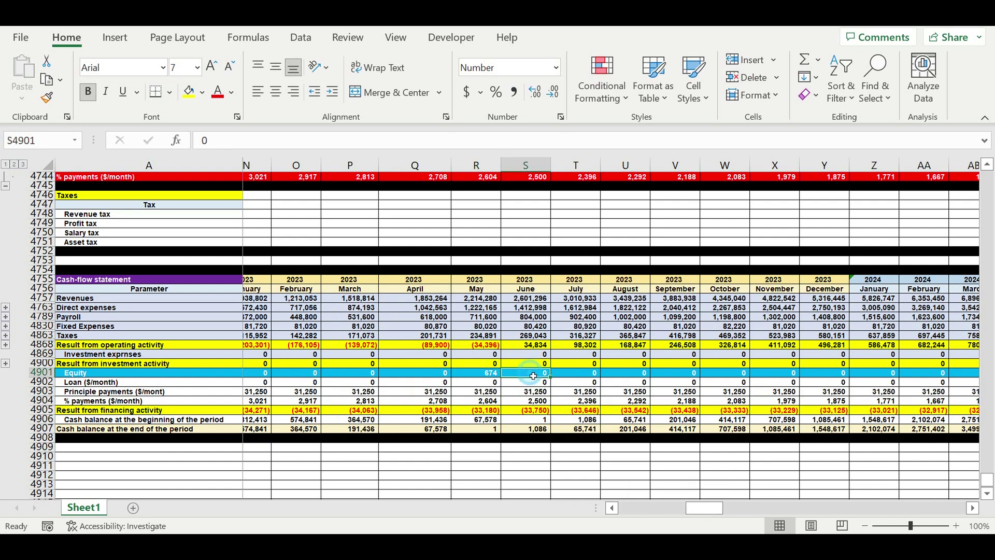
{"action": "left_click", "coordinate": [494, 430]}
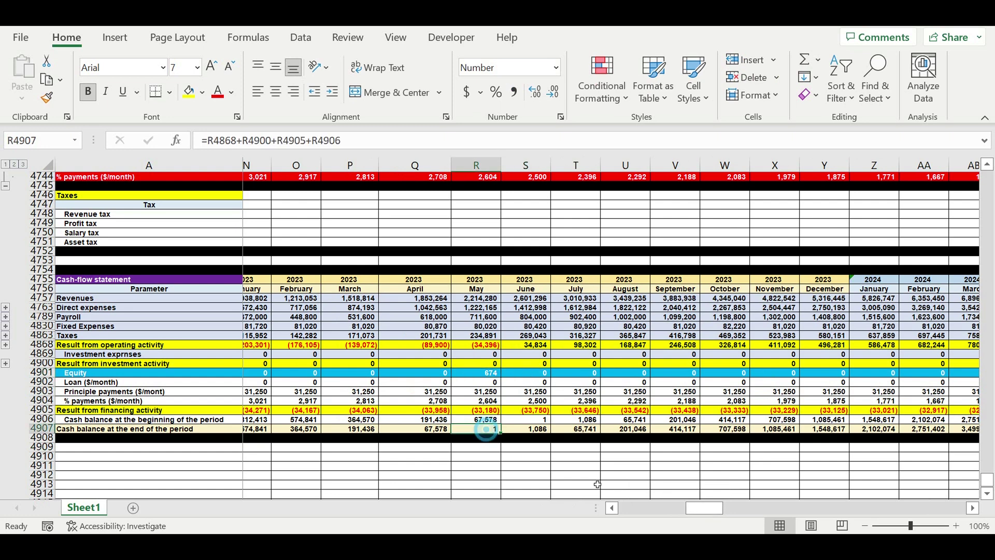
- Copy the equity sum formula from DR4901 into DR4902 to total the loan row, and check both formulas
{"action": "left_click_drag", "start_coordinate": [710, 509], "coordinate": [920, 453]}
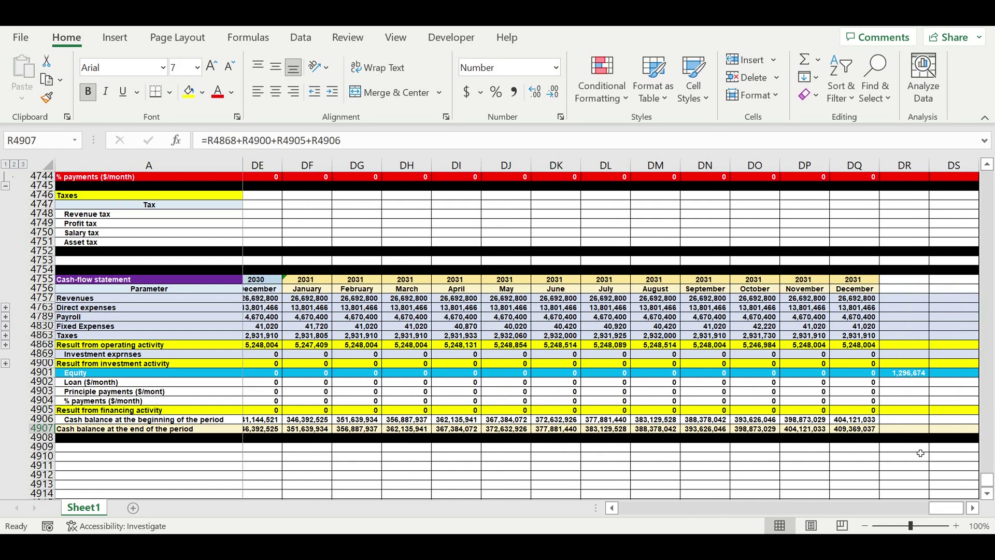
{"action": "left_click", "coordinate": [905, 373]}
{"action": "right_click", "coordinate": [902, 373]}
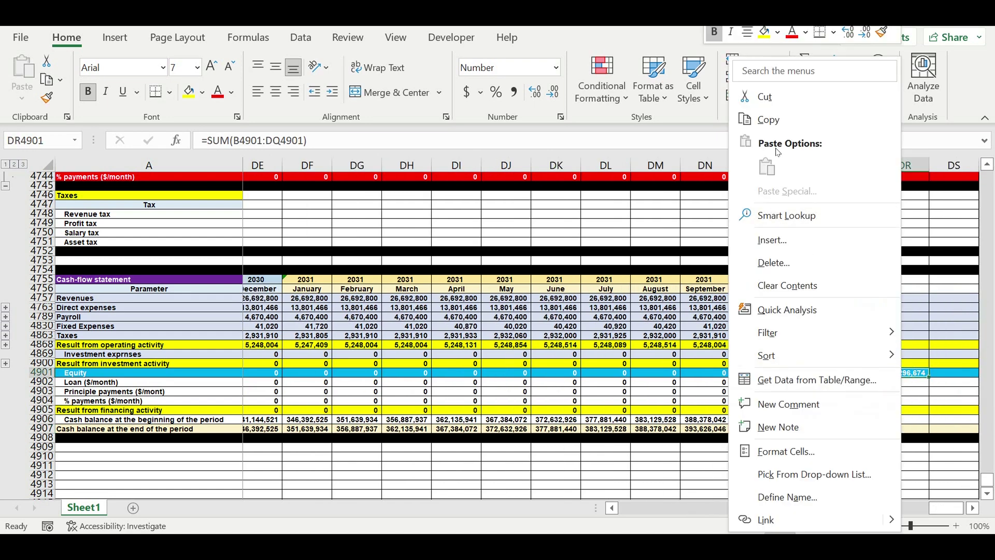
{"action": "left_click", "coordinate": [771, 120]}
{"action": "left_click", "coordinate": [898, 389]}
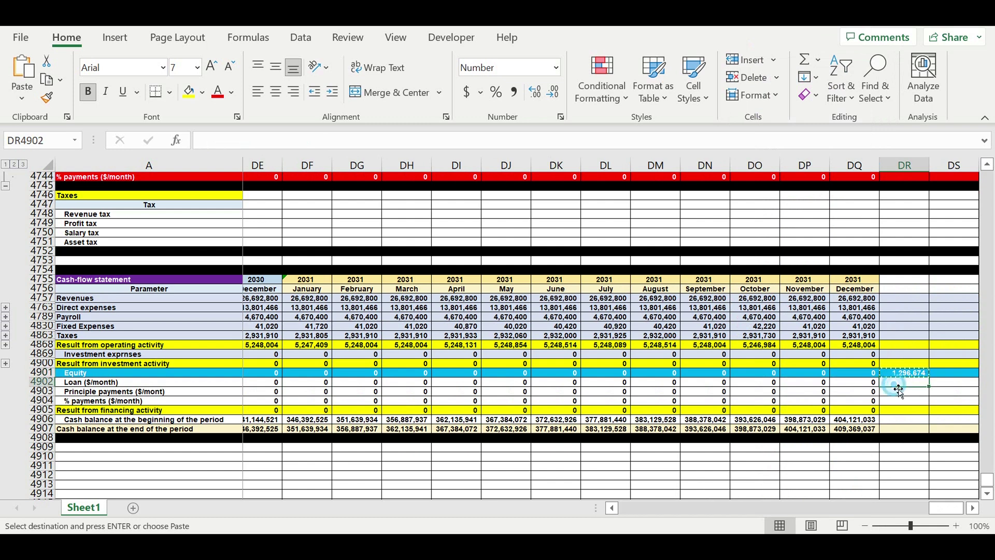
{"action": "right_click", "coordinate": [898, 385]}
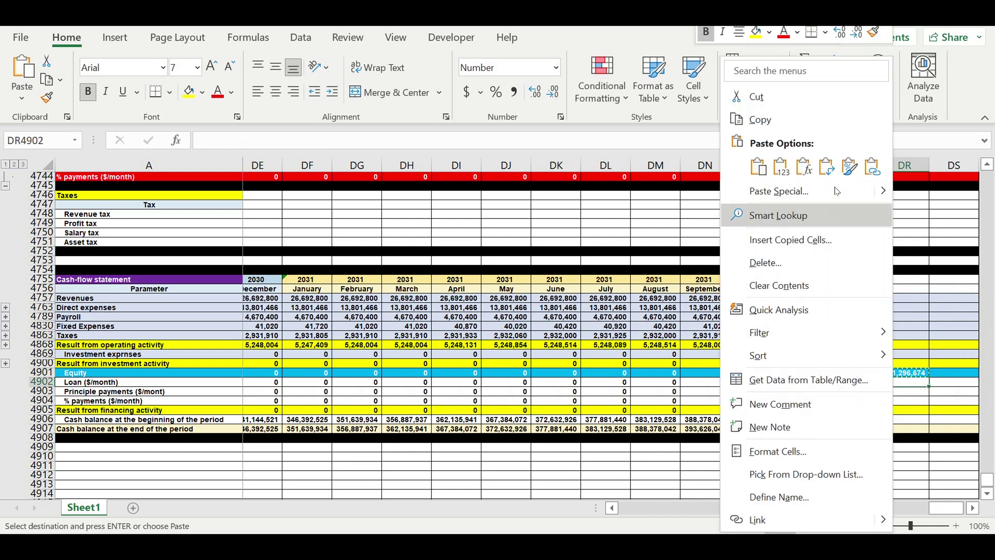
{"action": "left_click", "coordinate": [803, 174]}
{"action": "left_click", "coordinate": [916, 402]}
{"action": "left_click", "coordinate": [908, 373]}
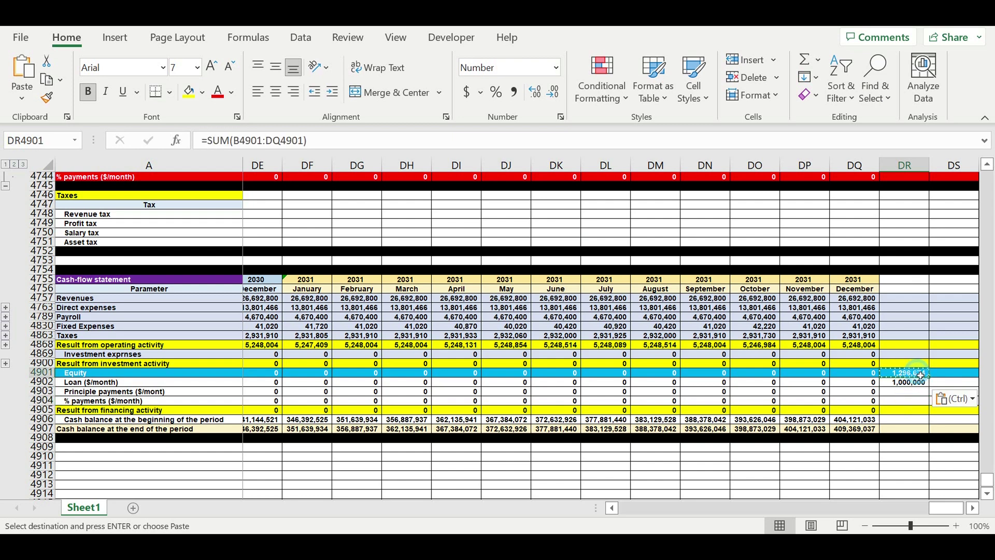
{"action": "left_click", "coordinate": [903, 385]}
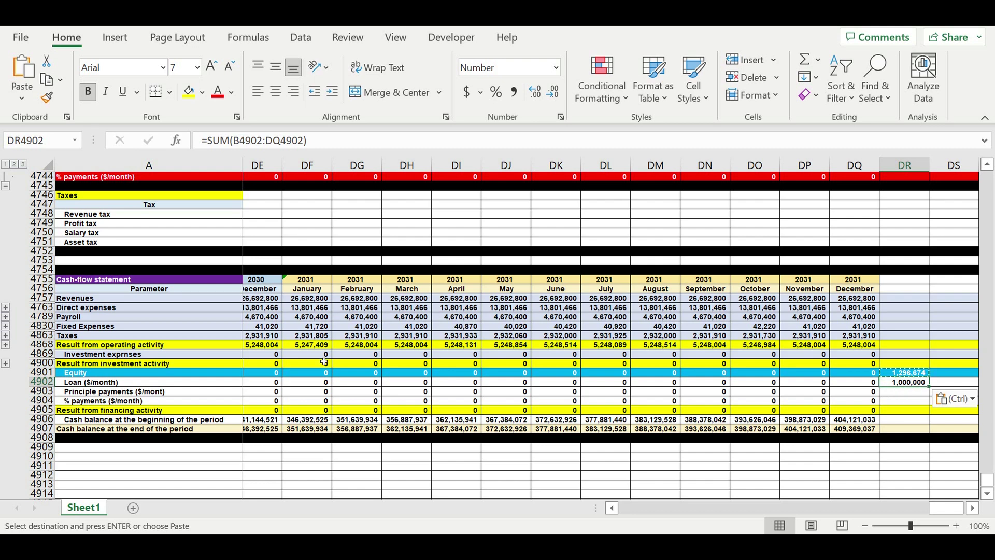
- Enter the section title "Financing needed" in A4909, below the cash-flow statement
{"action": "left_click", "coordinate": [947, 508]}
{"action": "left_click_drag", "start_coordinate": [384, 494], "coordinate": [238, 394]}
{"action": "scroll", "coordinate": [238, 389], "scroll_direction": "down", "scroll_amount": 3}
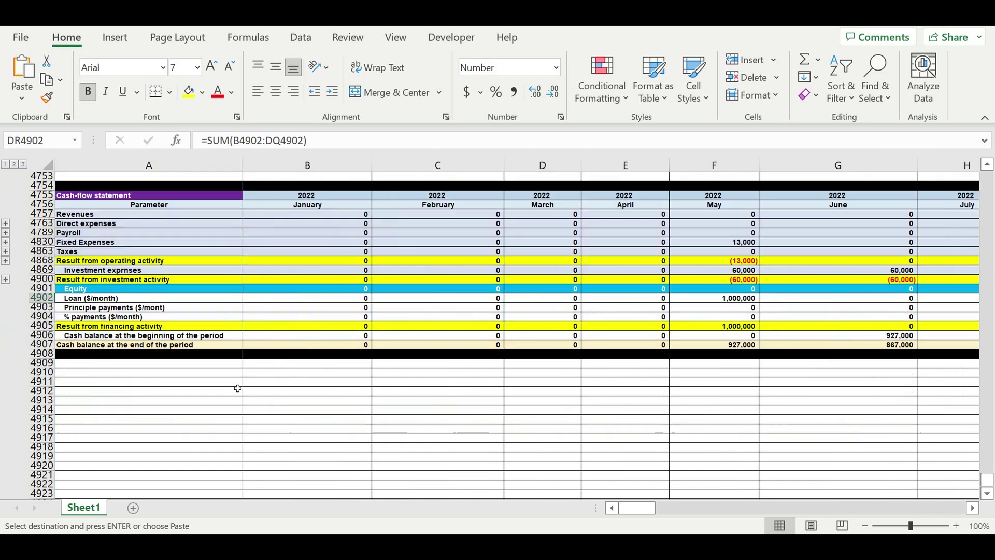
{"action": "left_click", "coordinate": [142, 363]}
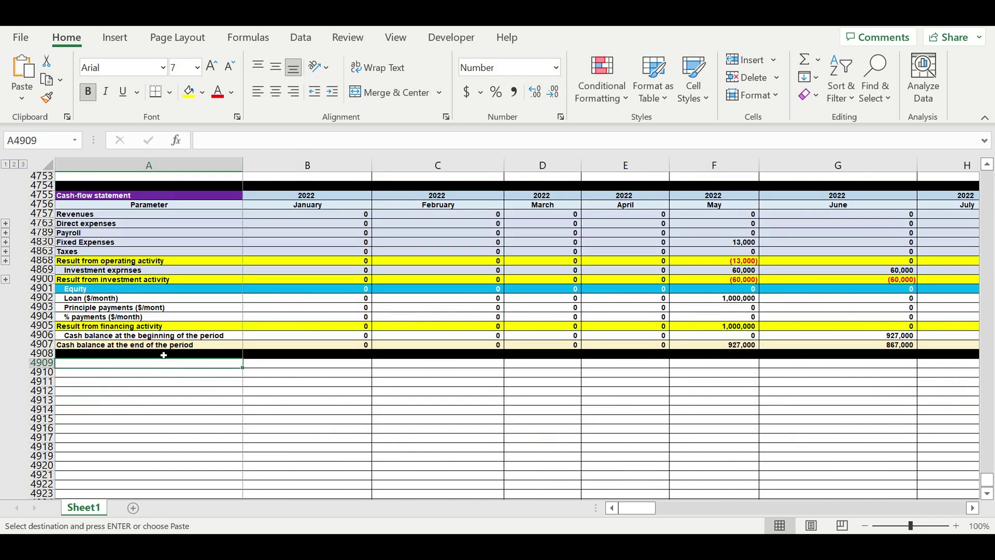
{"action": "type", "text": "Financ"}
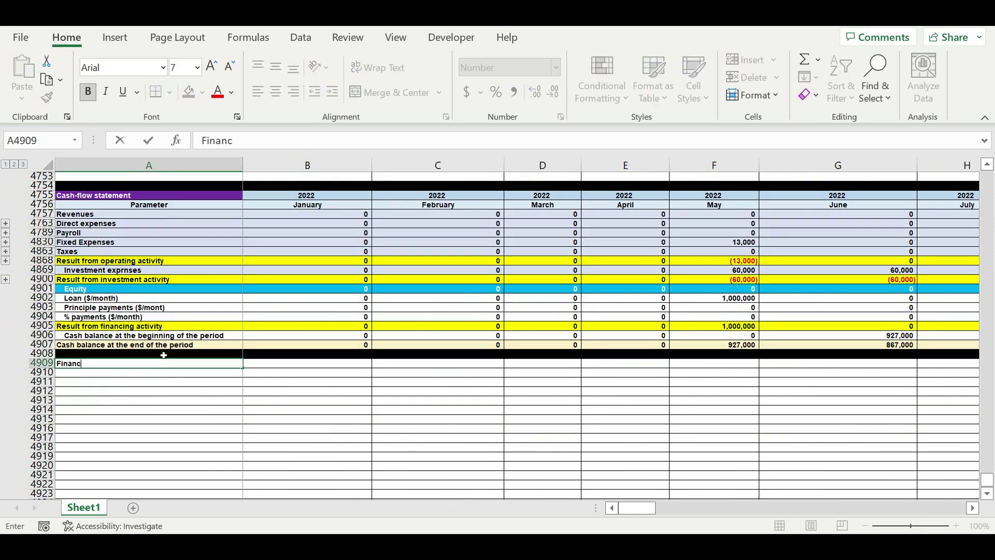
{"action": "type", "text": "ing needed"}
{"action": "key", "text": "Return"}
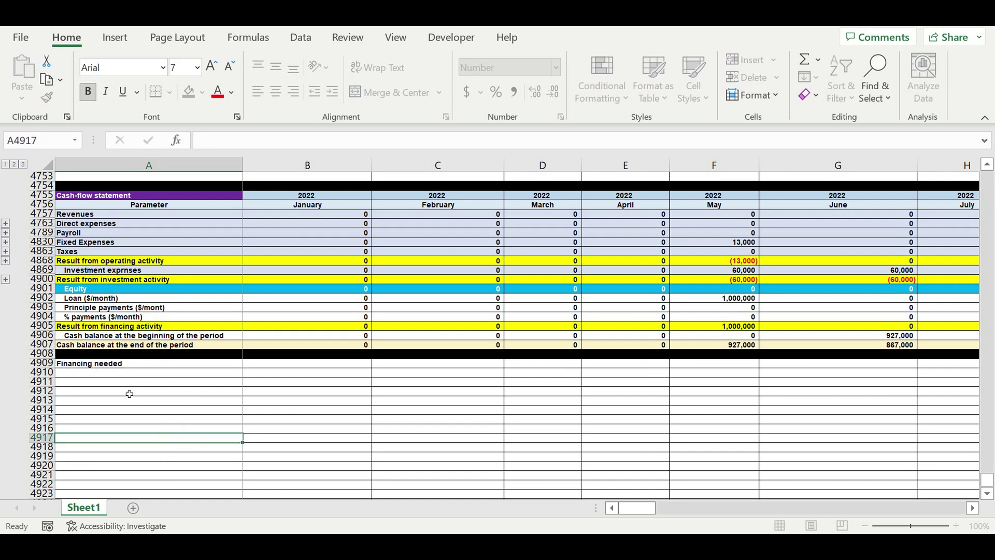
- Enter the labels "Type of financing", "Equity" and "Loan" in cells A4910 to A4912
{"action": "type", "text": "Ryp"}
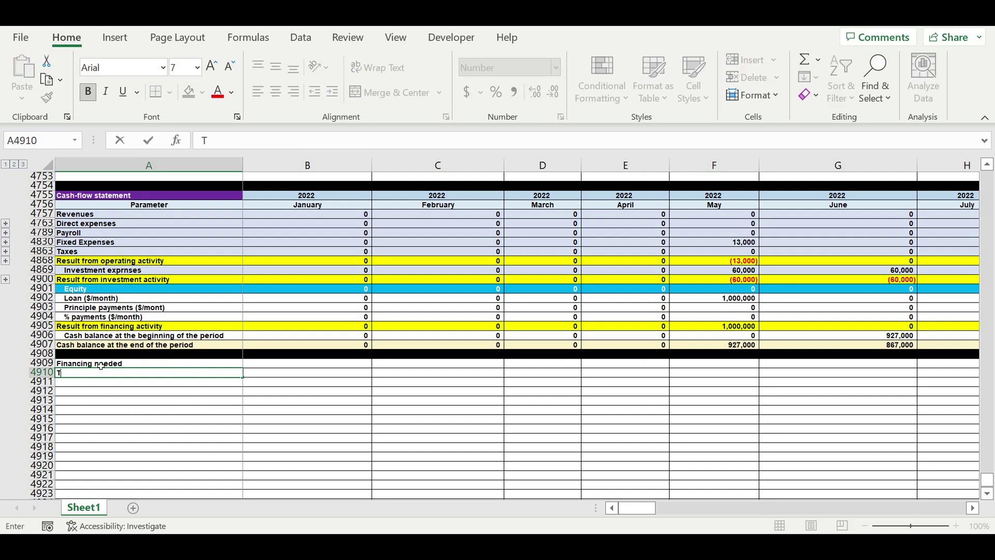
{"action": "type", "text": "pe of financing"}
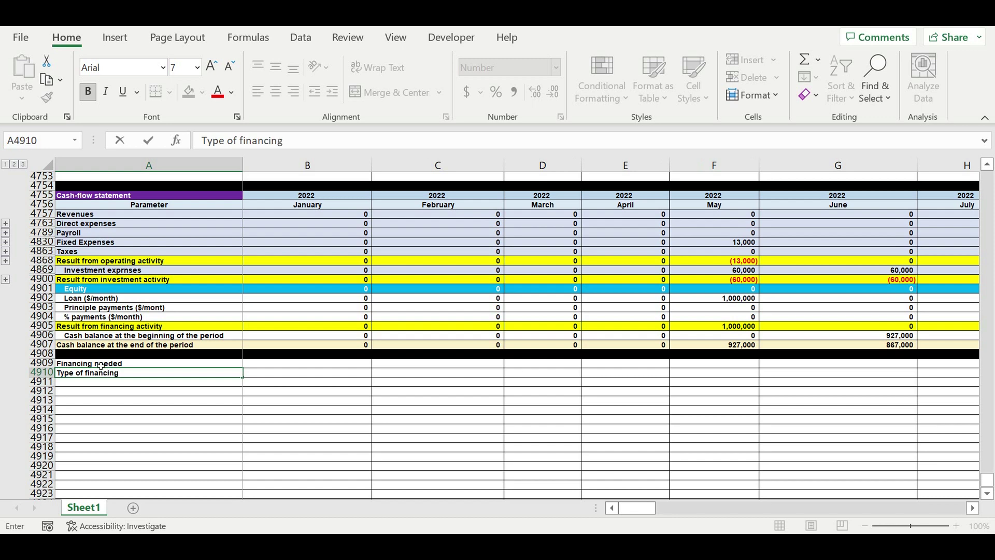
{"action": "left_click", "coordinate": [106, 399]}
{"action": "left_click", "coordinate": [127, 382]}
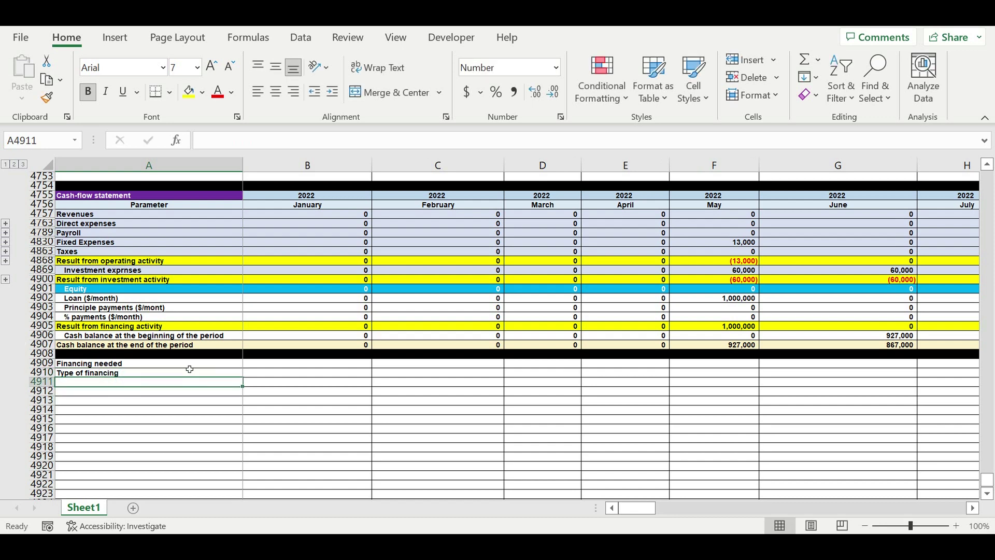
{"action": "type", "text": "Equity"}
{"action": "key", "text": "Return"}
{"action": "type", "text": "Loan"}
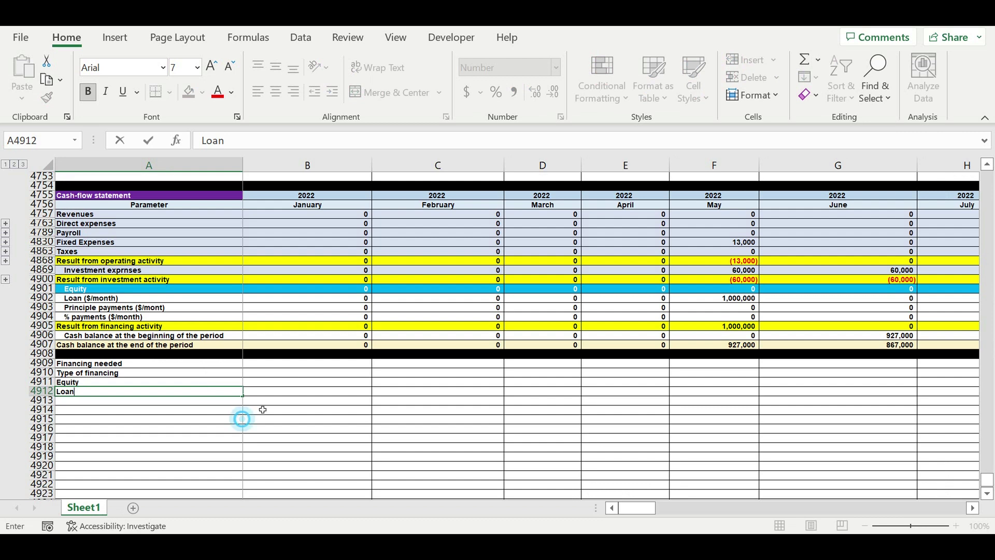
{"action": "key", "text": "Return"}
- Enter "$" in B4910 as the amount column heading beside "Type of financing"
{"action": "left_click", "coordinate": [127, 378]}
{"action": "left_click", "coordinate": [271, 375]}
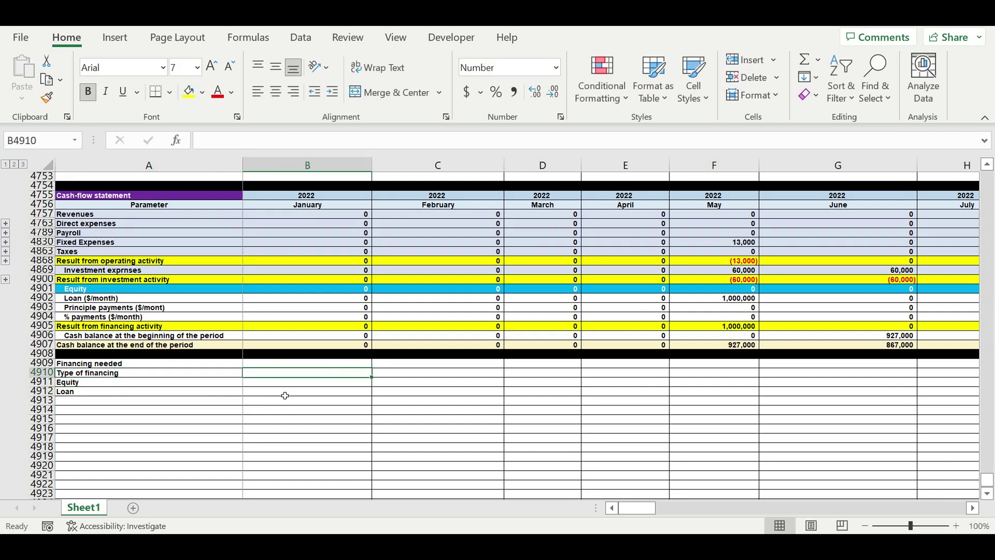
{"action": "type", "text": "$"}
{"action": "key", "text": "Return"}
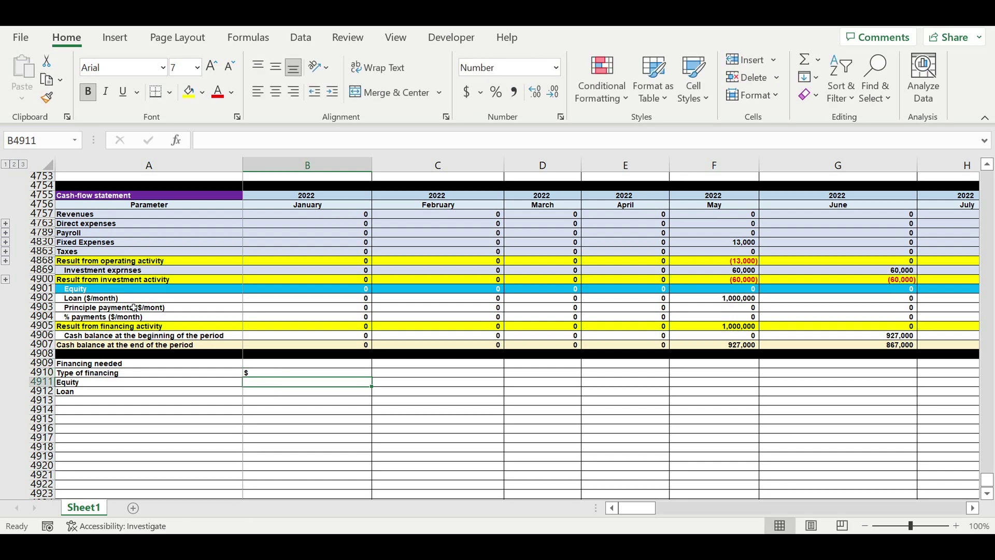
- Format the "Financing needed" title cell A4909 with white text on a green fill
{"action": "left_click", "coordinate": [129, 373]}
{"action": "left_click", "coordinate": [124, 363]}
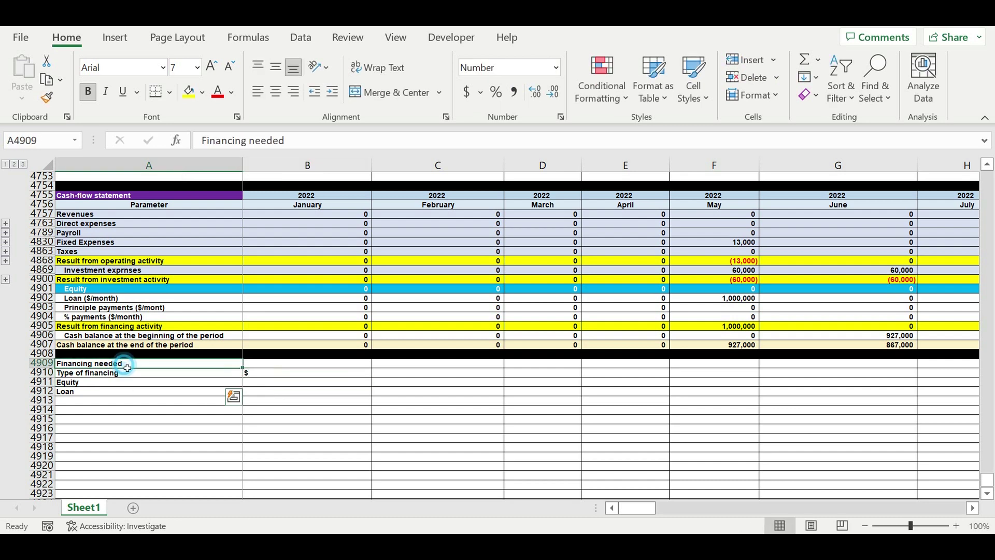
{"action": "left_click", "coordinate": [202, 92]}
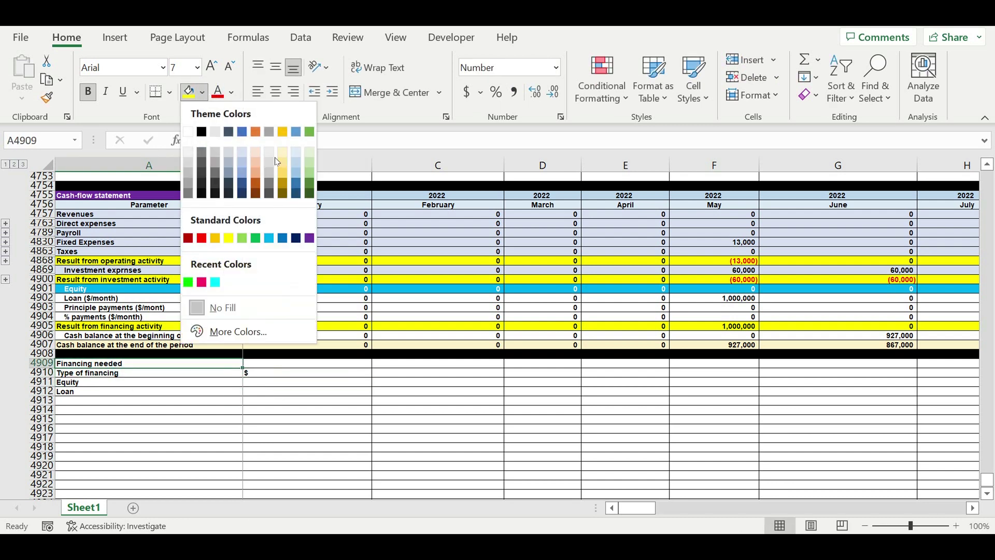
{"action": "left_click", "coordinate": [310, 238]}
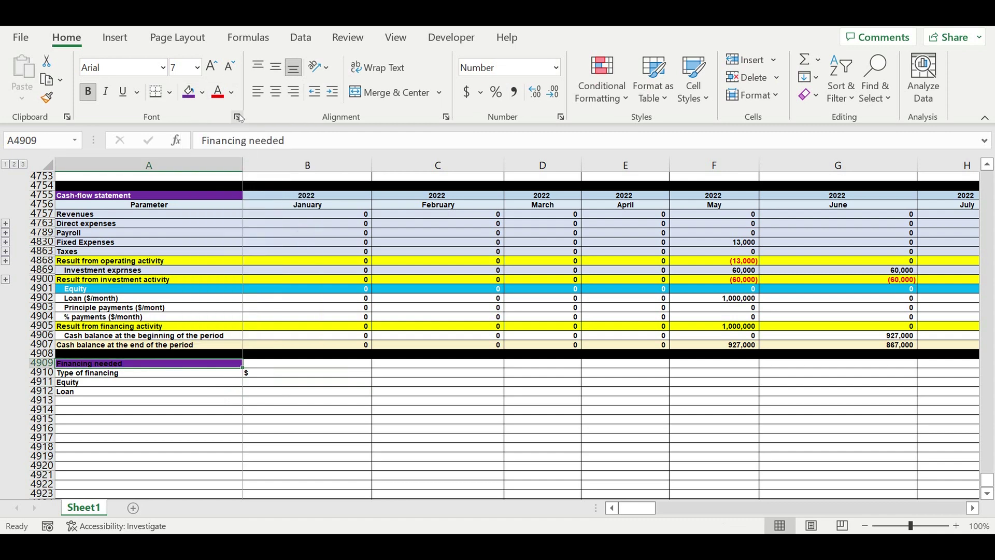
{"action": "left_click", "coordinate": [232, 92]}
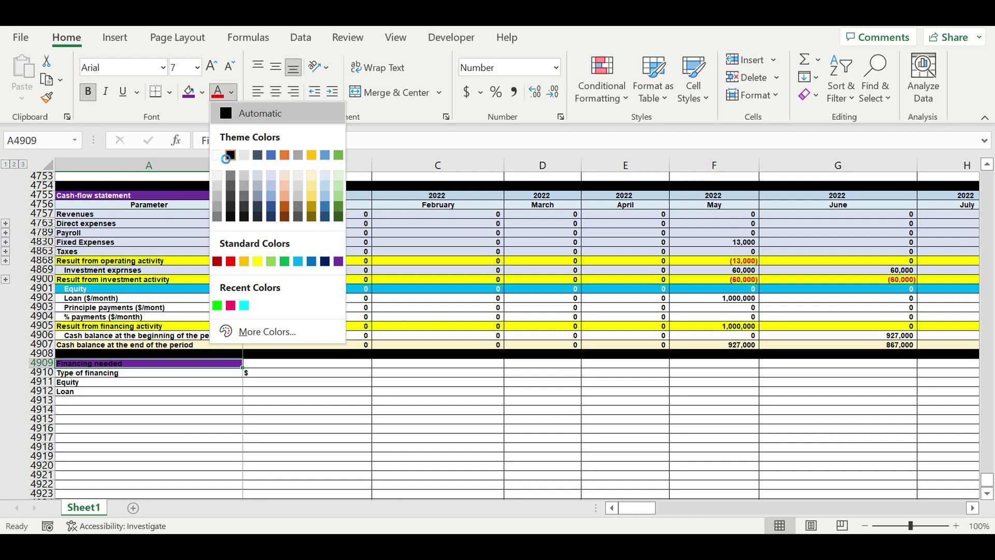
{"action": "left_click", "coordinate": [217, 155]}
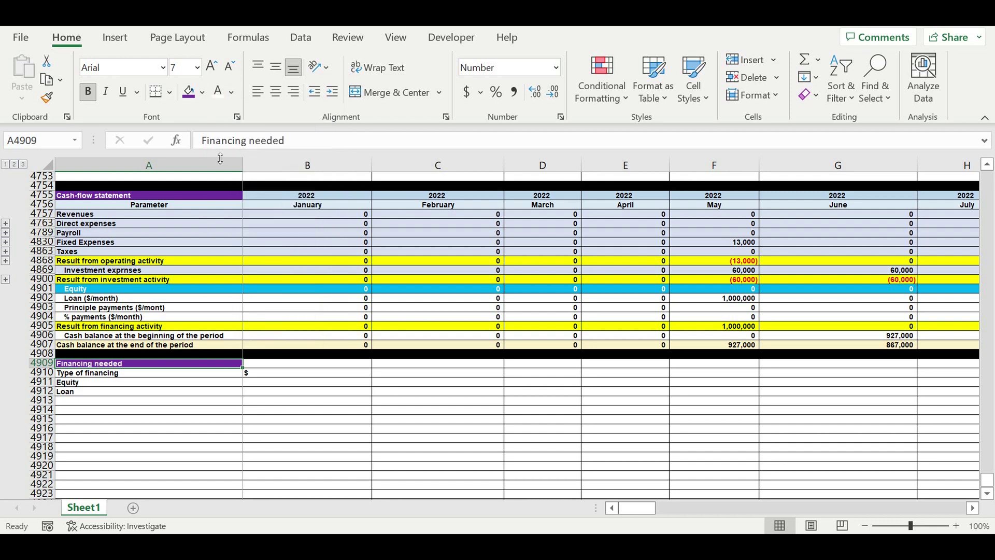
{"action": "left_click", "coordinate": [202, 92]}
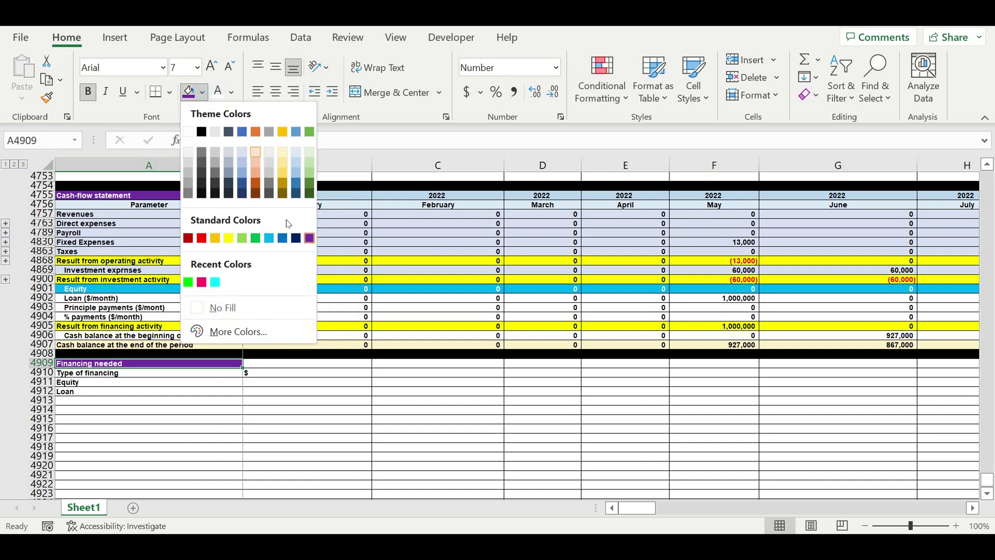
{"action": "left_click", "coordinate": [256, 238]}
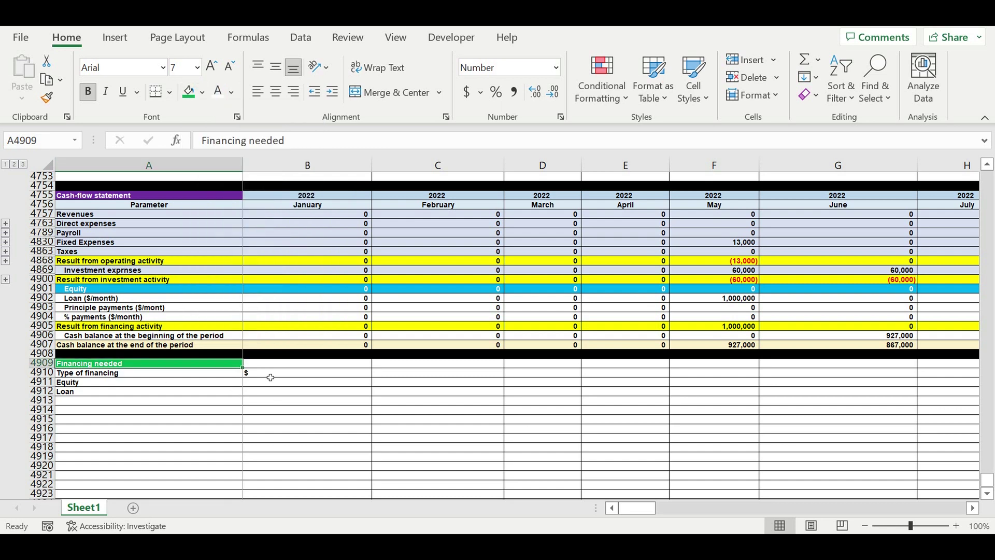
- Center the headings in A4910:B4910 and give them a light blue fill
{"action": "left_click_drag", "start_coordinate": [266, 373], "coordinate": [223, 372]}
{"action": "left_click", "coordinate": [276, 94]}
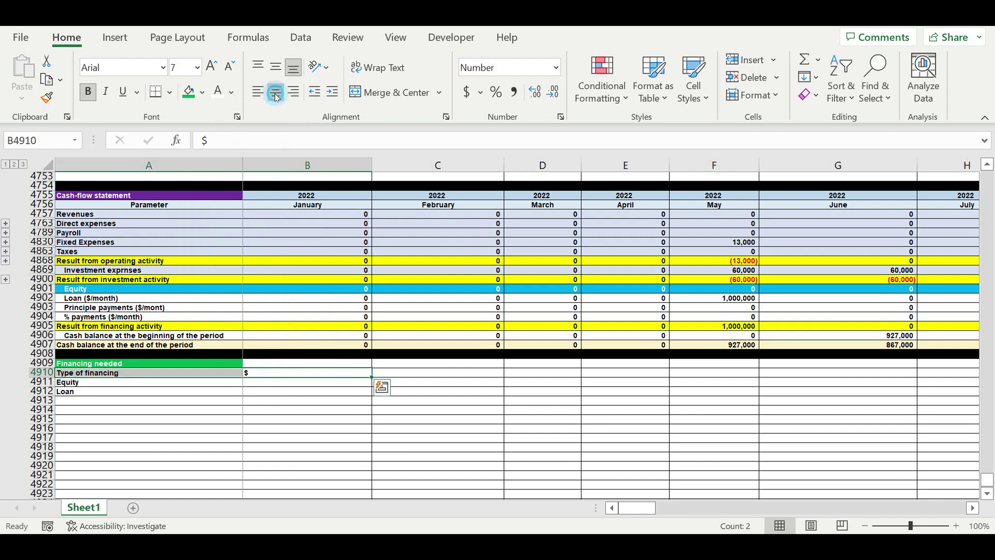
{"action": "left_click", "coordinate": [202, 93]}
{"action": "left_click", "coordinate": [301, 154]}
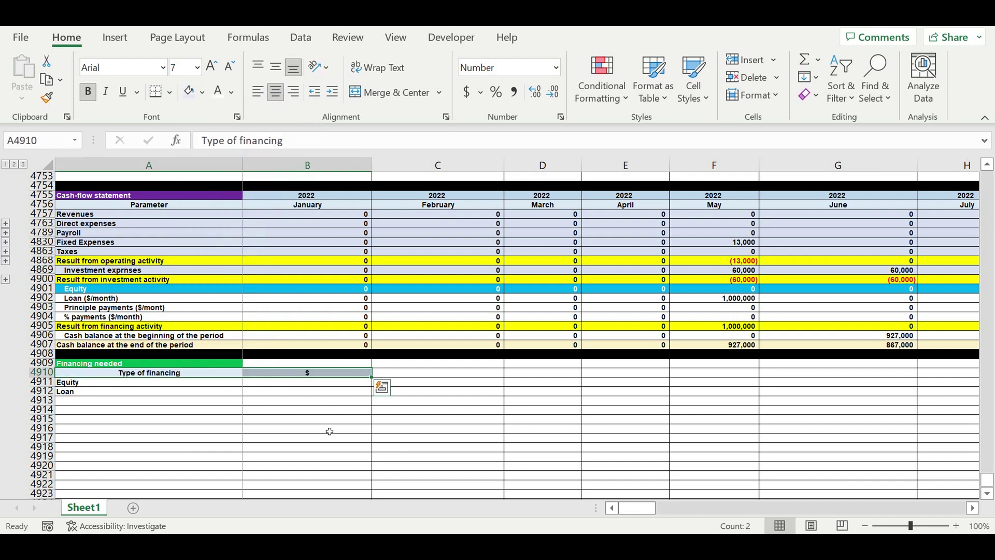
- Link the Equity amount in B4911 to the total equity with the formula =DR4901
{"action": "left_click", "coordinate": [304, 394]}
{"action": "left_click", "coordinate": [304, 382]}
{"action": "type", "text": "="}
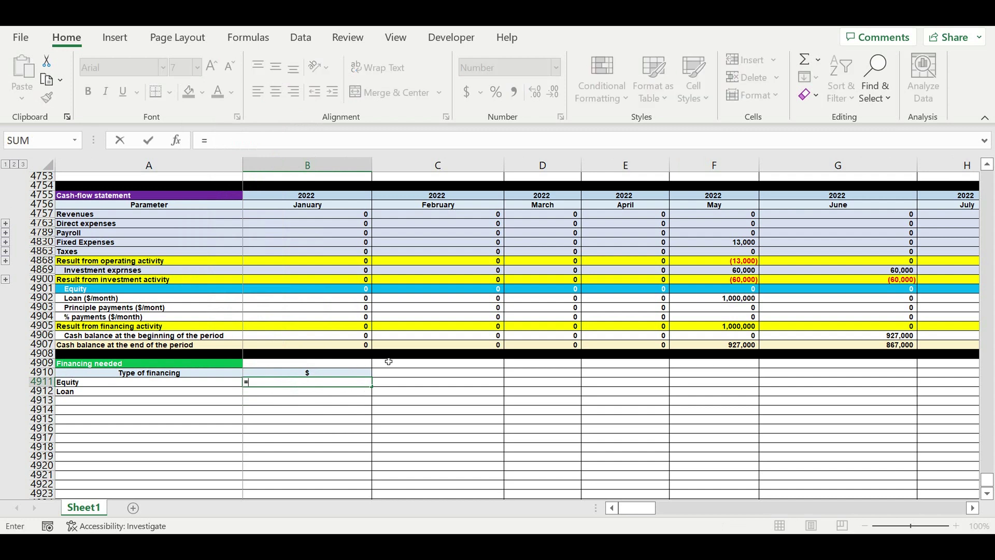
{"action": "scroll", "coordinate": [423, 333], "scroll_direction": "up", "scroll_amount": 4}
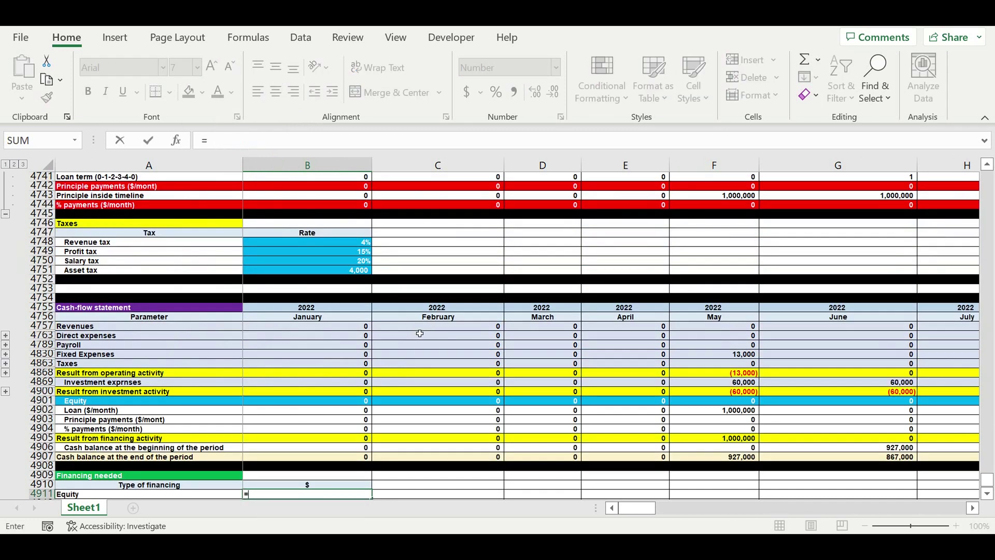
{"action": "left_click_drag", "start_coordinate": [638, 507], "coordinate": [960, 509]}
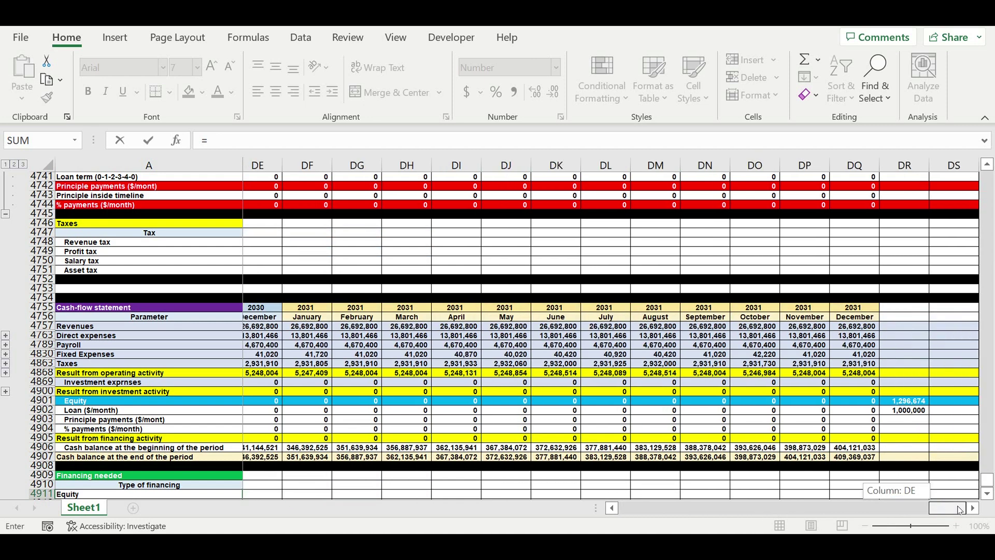
{"action": "left_click", "coordinate": [915, 402]}
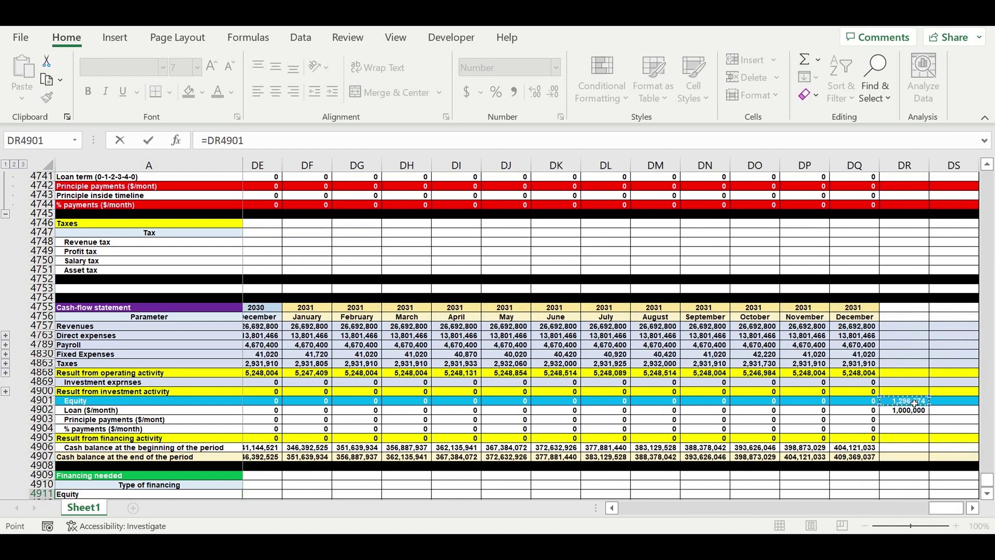
{"action": "key", "text": "Return"}
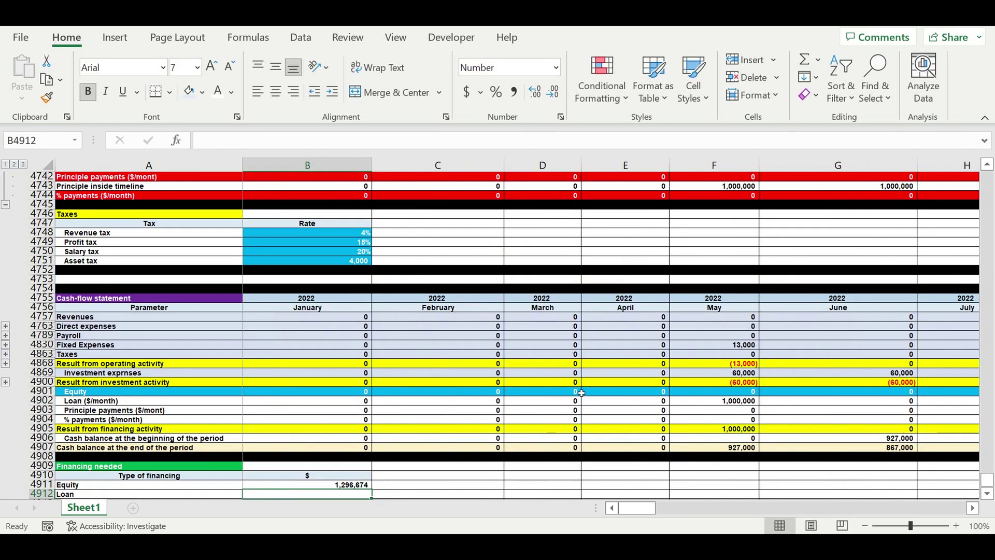
- Fill the B4911 link formula down to B4912 to bring in the total loan amount
{"action": "scroll", "coordinate": [327, 386], "scroll_direction": "down", "scroll_amount": 4}
{"action": "left_click", "coordinate": [344, 373]}
{"action": "left_click_drag", "start_coordinate": [375, 381], "coordinate": [375, 395]}
- Label cell A4913 "Total financing needed" below the Loan row
{"action": "left_click", "coordinate": [175, 418]}
{"action": "left_click", "coordinate": [86, 391]}
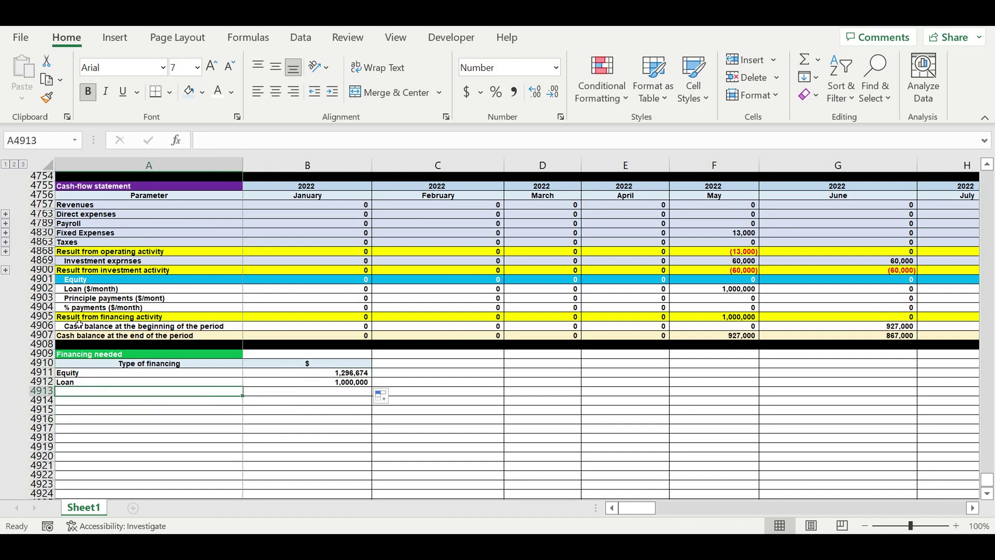
{"action": "type", "text": "T"}
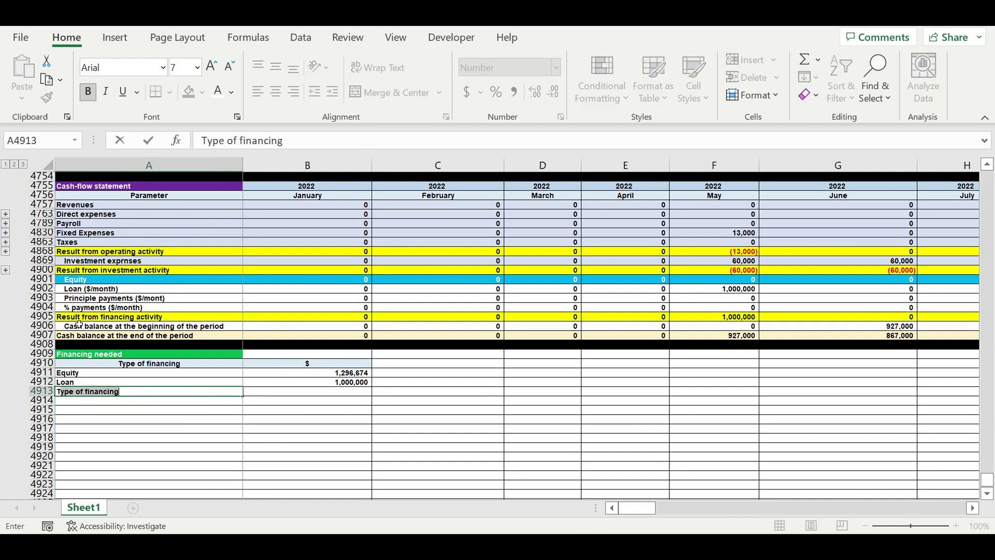
{"action": "type", "text": "ot"}
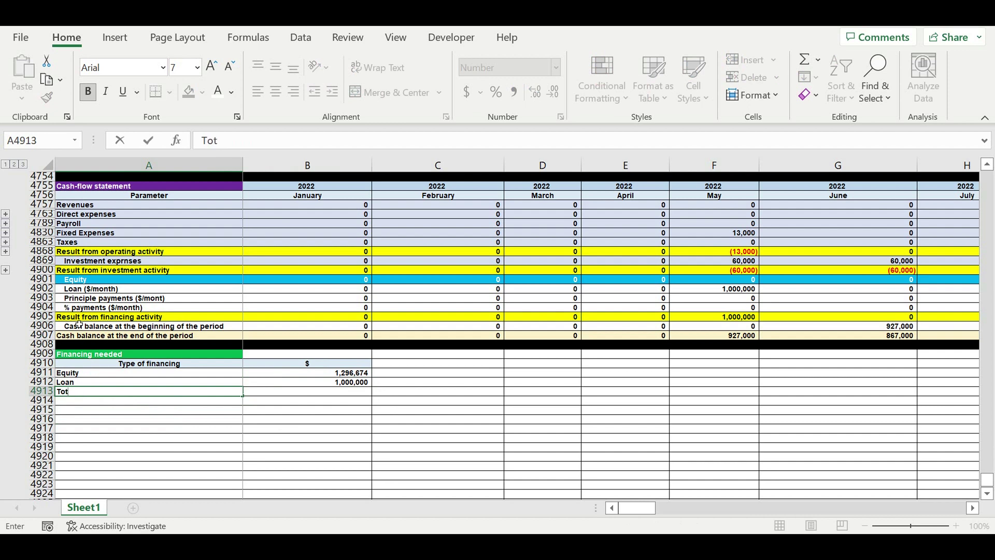
{"action": "type", "text": "al financing needed"}
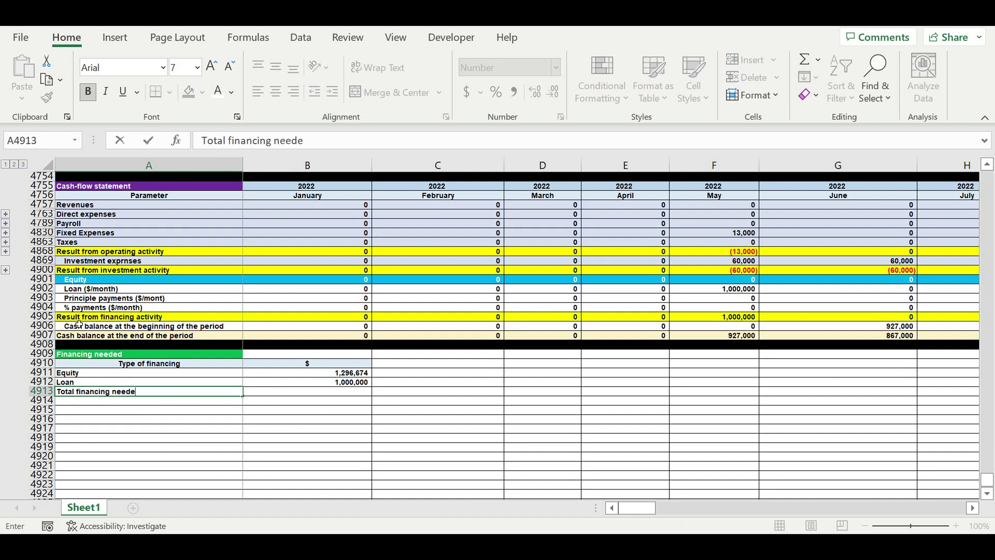
{"action": "left_click_drag", "start_coordinate": [301, 460], "coordinate": [311, 449]}
- Sum the equity and loan amounts in B4913 with AutoSum
{"action": "left_click", "coordinate": [349, 392]}
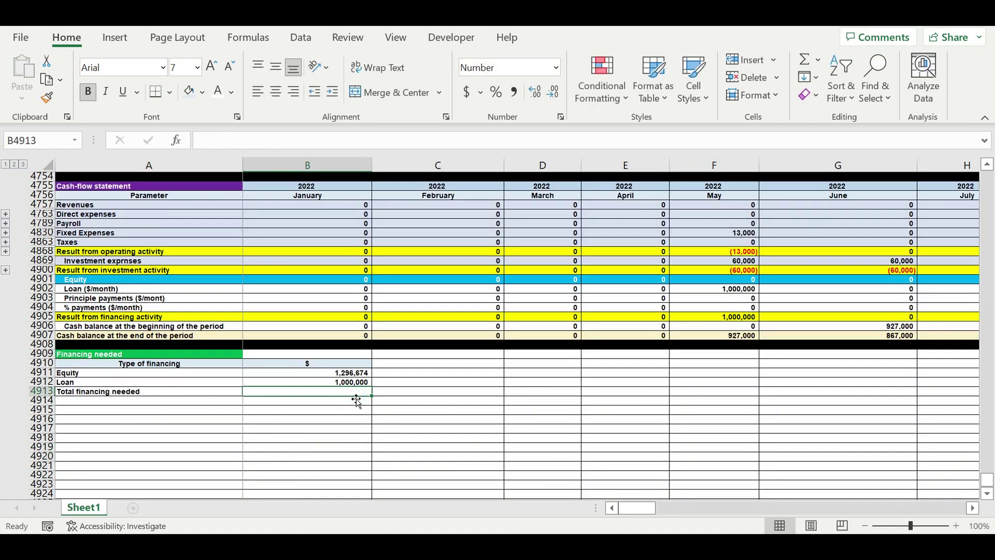
{"action": "left_click", "coordinate": [804, 59]}
{"action": "key", "text": "Return"}
{"action": "left_click", "coordinate": [277, 428]}
- Give the total financing row A4913:B4913 a yellow fill
{"action": "left_click_drag", "start_coordinate": [235, 394], "coordinate": [322, 393]}
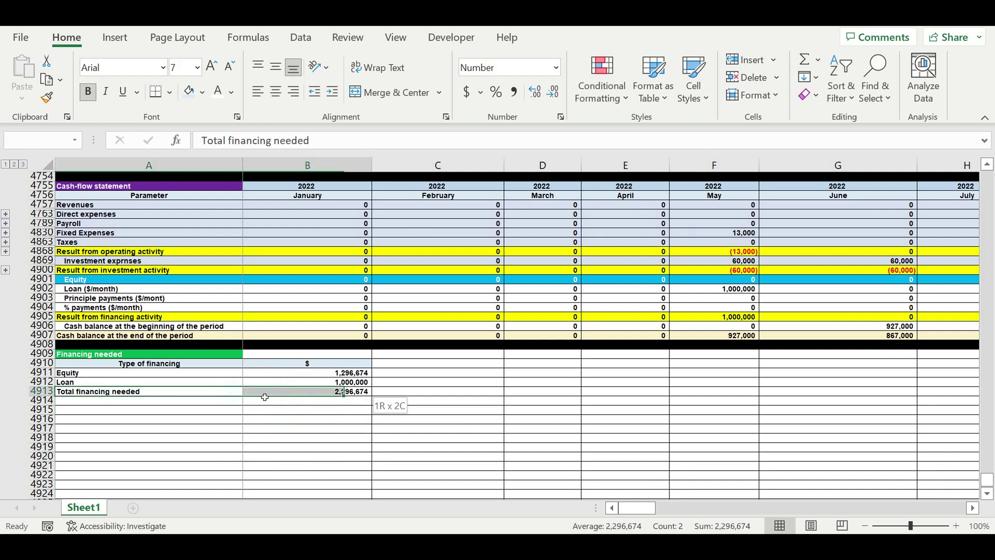
{"action": "left_click", "coordinate": [202, 93]}
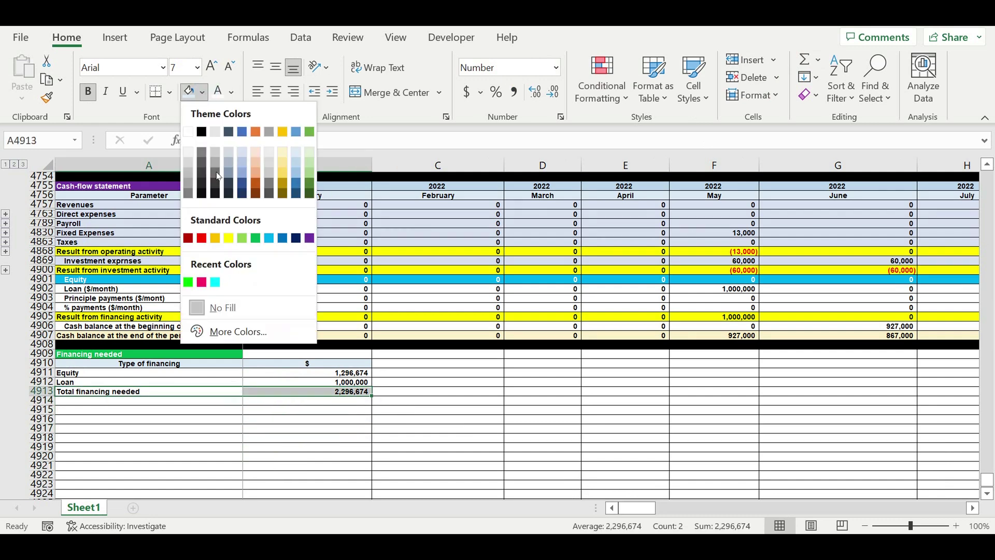
{"action": "left_click", "coordinate": [229, 238]}
{"action": "left_click", "coordinate": [461, 382]}
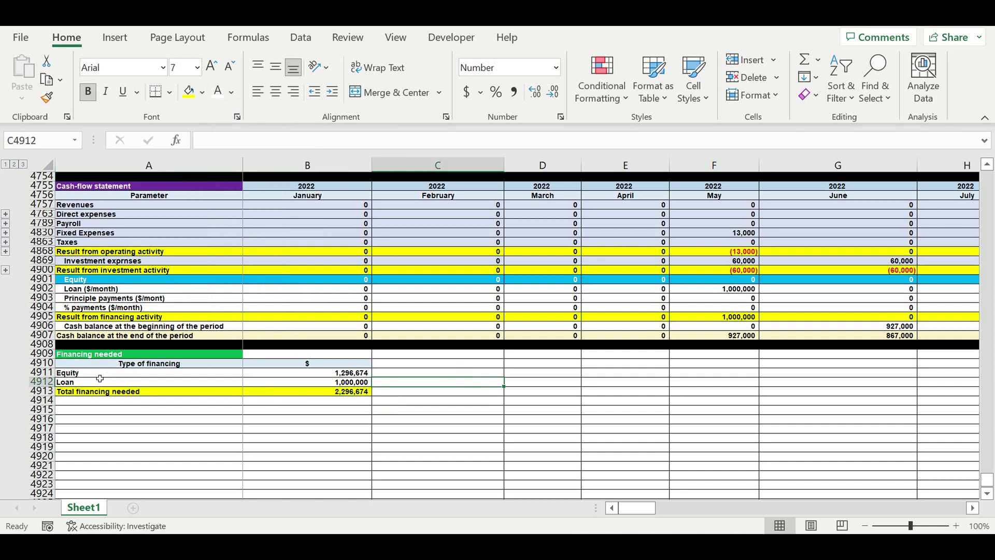
- Indent the Equity and Loan labels in A4911:A4912 by one level
{"action": "left_click_drag", "start_coordinate": [100, 372], "coordinate": [100, 382]}
{"action": "left_click", "coordinate": [332, 92]}
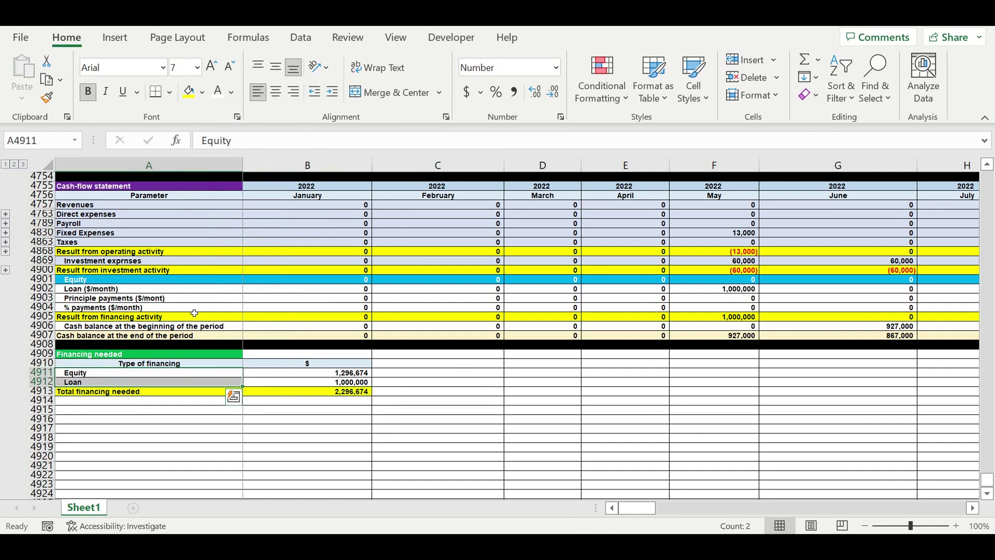
{"action": "left_click", "coordinate": [157, 419]}
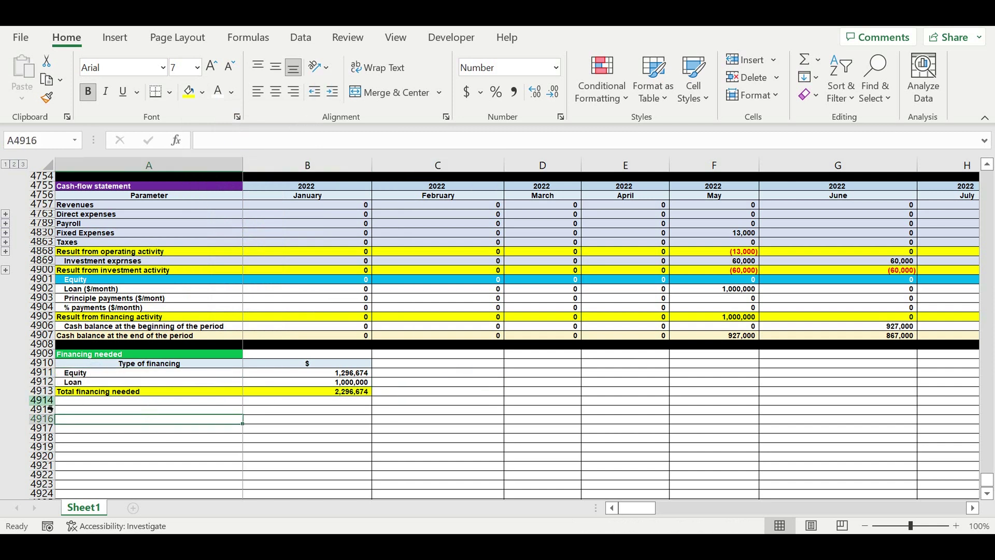
- Fill the whole of row 4914 black as a separator below the financing table
{"action": "left_click", "coordinate": [41, 400]}
{"action": "left_click", "coordinate": [203, 92]}
{"action": "left_click", "coordinate": [205, 134]}
{"action": "left_click", "coordinate": [542, 363]}
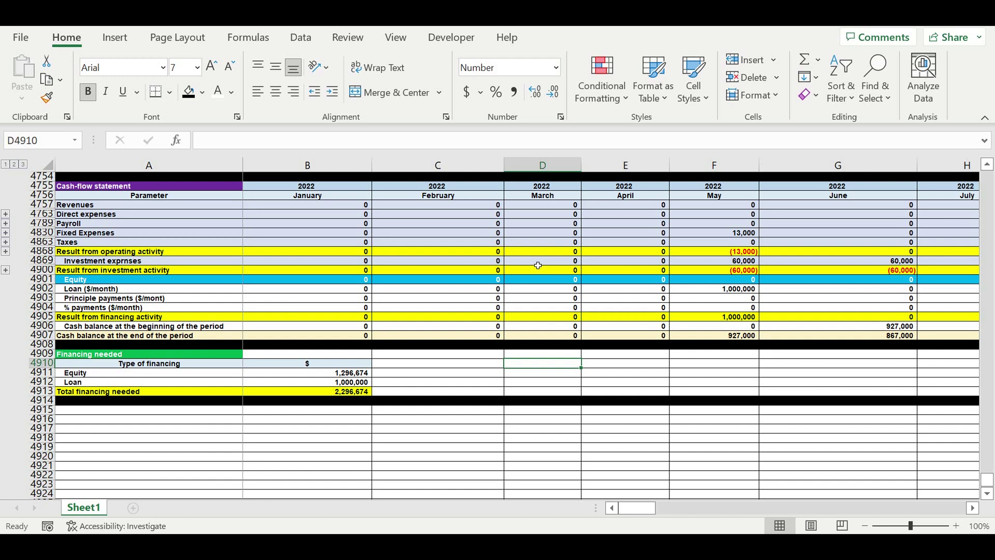
- Reset the entered equity amounts to zero by filling the 0 in E4901 across the following months of the Equity row
{"action": "left_click", "coordinate": [736, 281]}
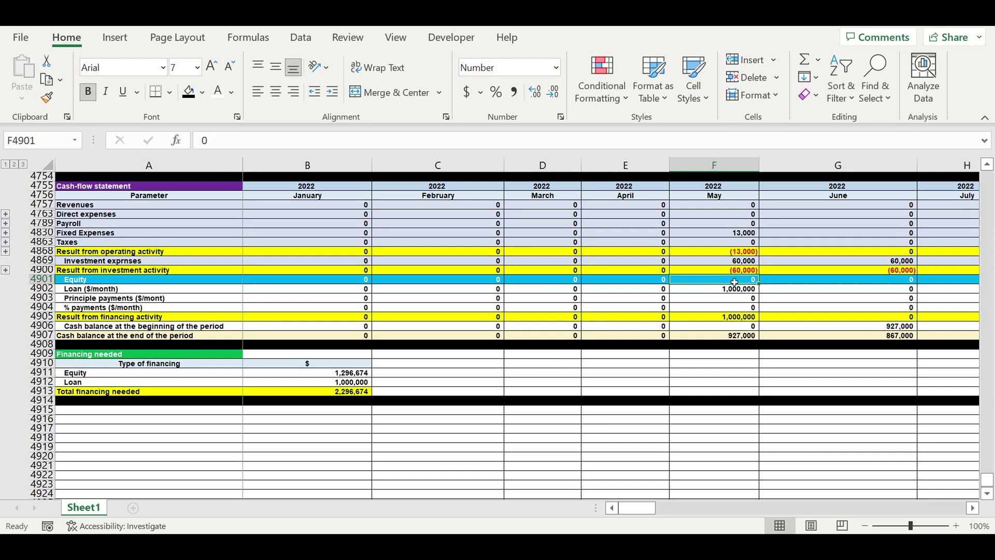
{"action": "left_click_drag", "start_coordinate": [737, 283], "coordinate": [914, 281]}
{"action": "left_click_drag", "start_coordinate": [693, 510], "coordinate": [634, 531]}
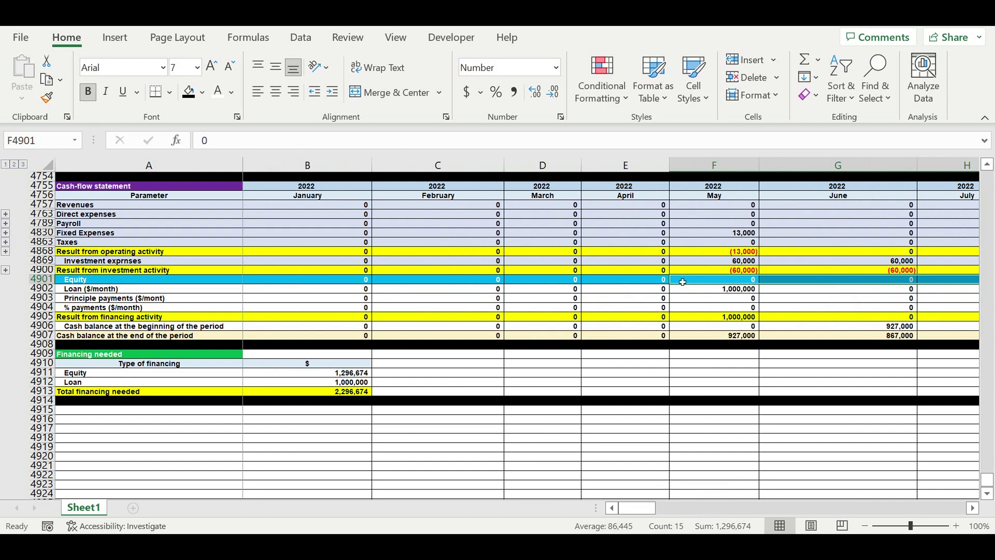
{"action": "left_click", "coordinate": [637, 280]}
{"action": "left_click_drag", "start_coordinate": [668, 288], "coordinate": [949, 289]}
{"action": "left_click", "coordinate": [865, 307]}
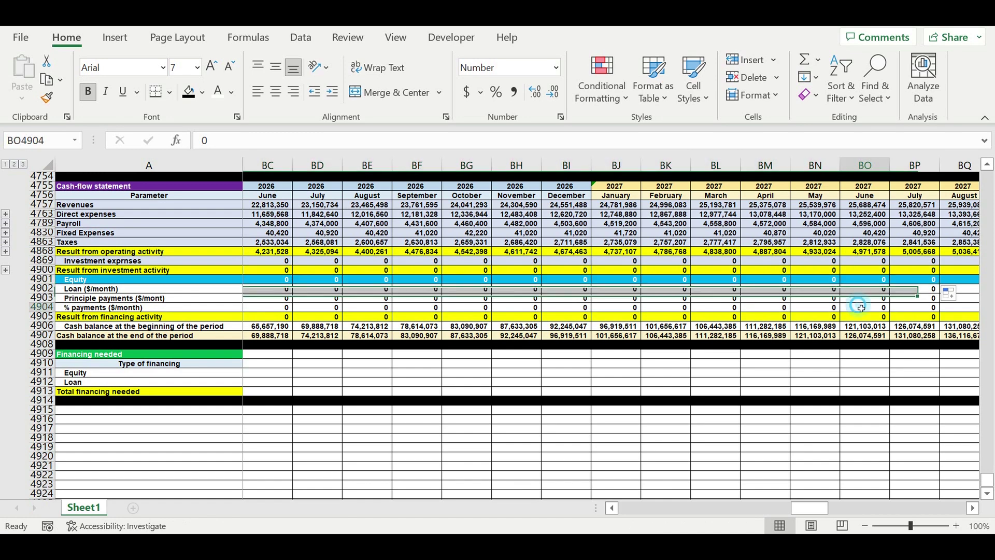
{"action": "left_click_drag", "start_coordinate": [812, 506], "coordinate": [589, 507]}
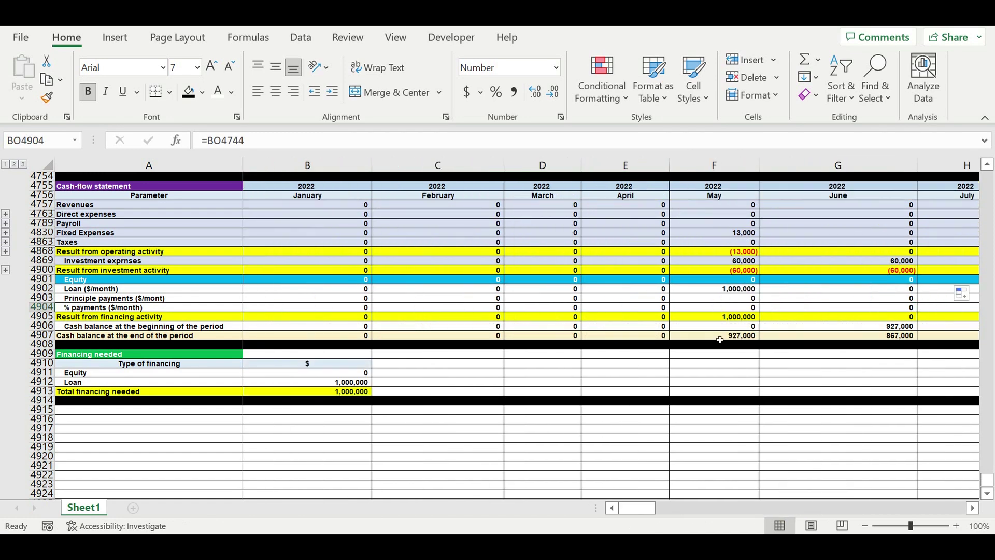
{"action": "left_click", "coordinate": [748, 373]}
{"action": "mouse_move", "coordinate": [645, 512]}
{"action": "left_mouse_down"}
{"action": "mouse_move", "coordinate": [699, 509]}
{"action": "mouse_move", "coordinate": [636, 509]}
{"action": "left_mouse_up"}
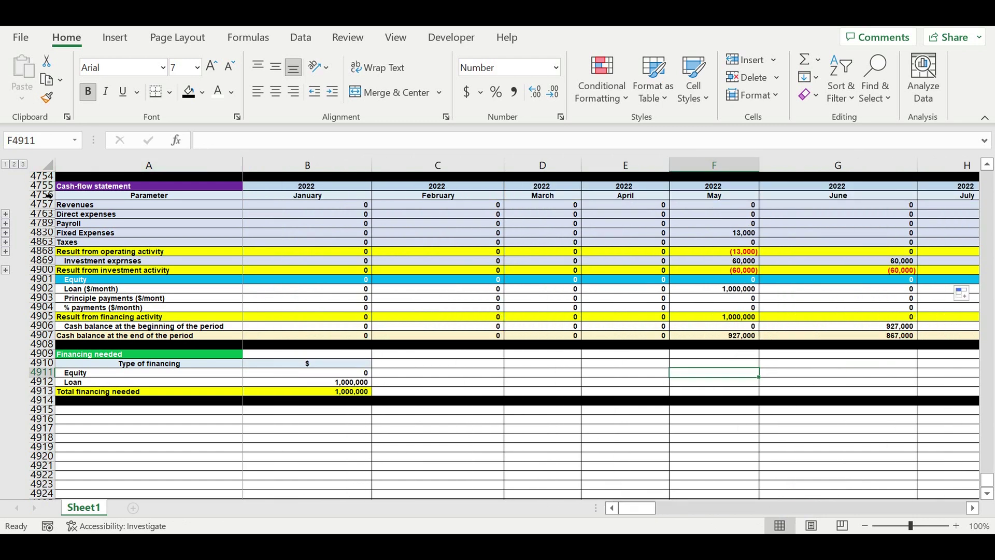
- Copy the cash-flow statement header rows 4755:4756 to the rows starting at A4915
{"action": "left_click_drag", "start_coordinate": [44, 186], "coordinate": [42, 196]}
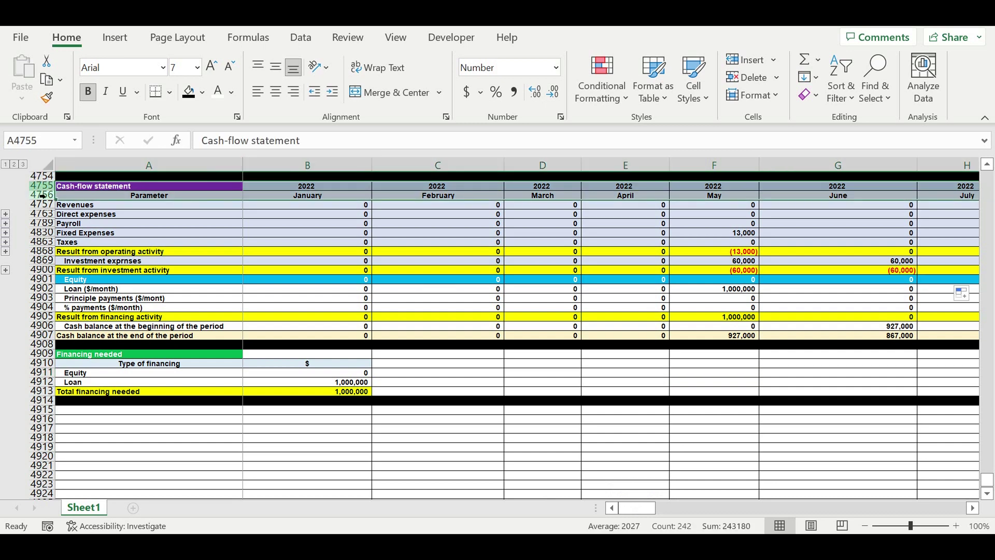
{"action": "key", "text": "ctrl+c"}
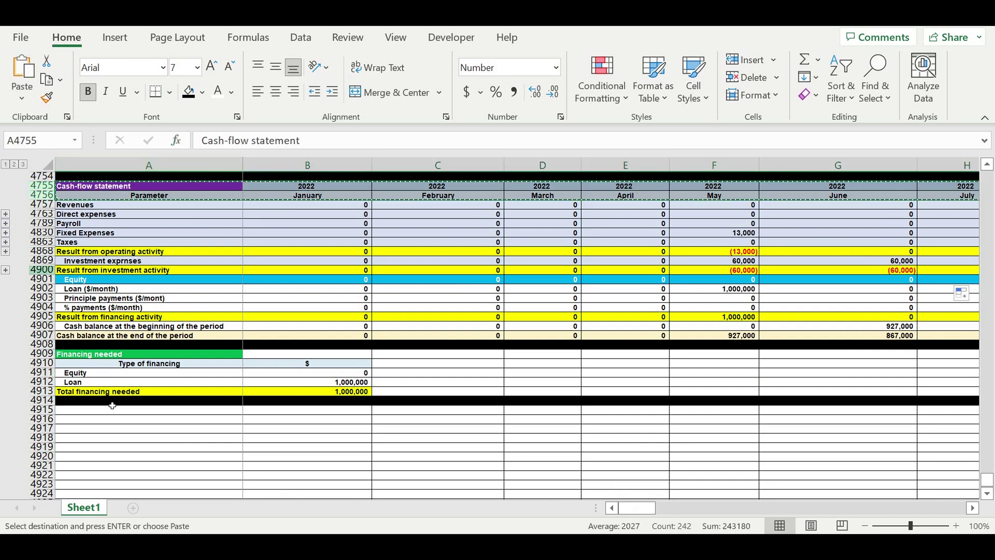
{"action": "left_click", "coordinate": [120, 410]}
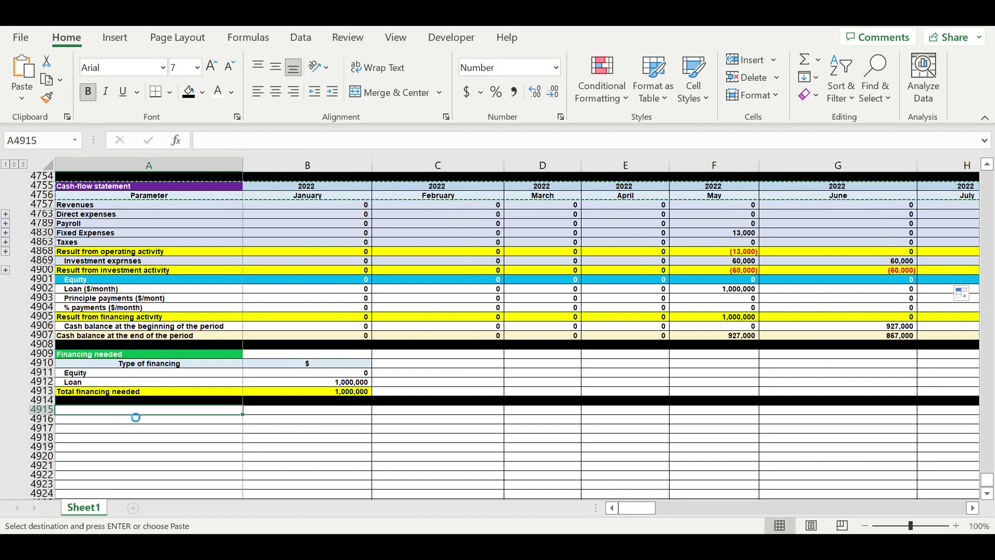
{"action": "key", "text": "ctrl+v"}
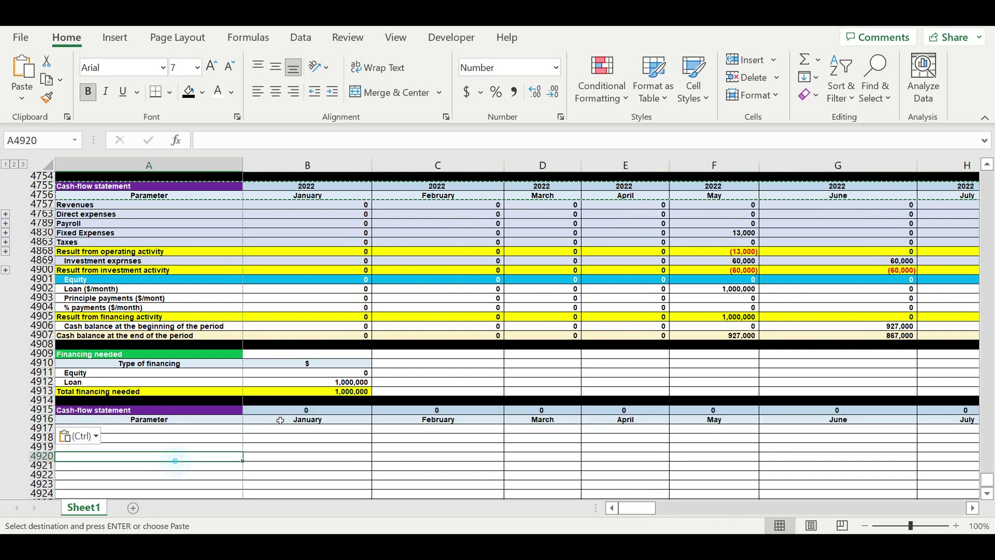
- Link the year heading in B4915 to the cash-flow statement's year with the formula =B4755
{"action": "left_click", "coordinate": [294, 411]}
{"action": "type", "text": "="}
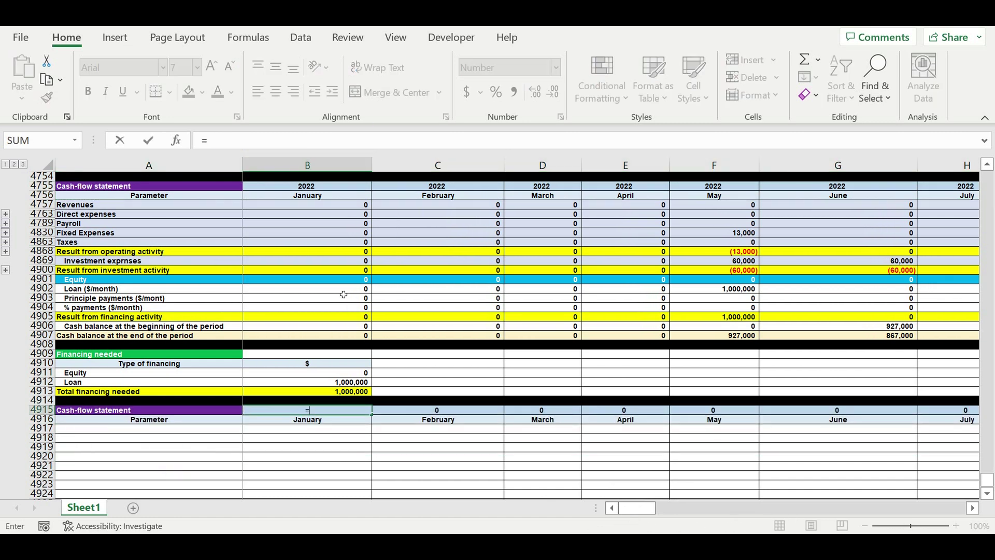
{"action": "left_click", "coordinate": [292, 189]}
{"action": "key", "text": "Return"}
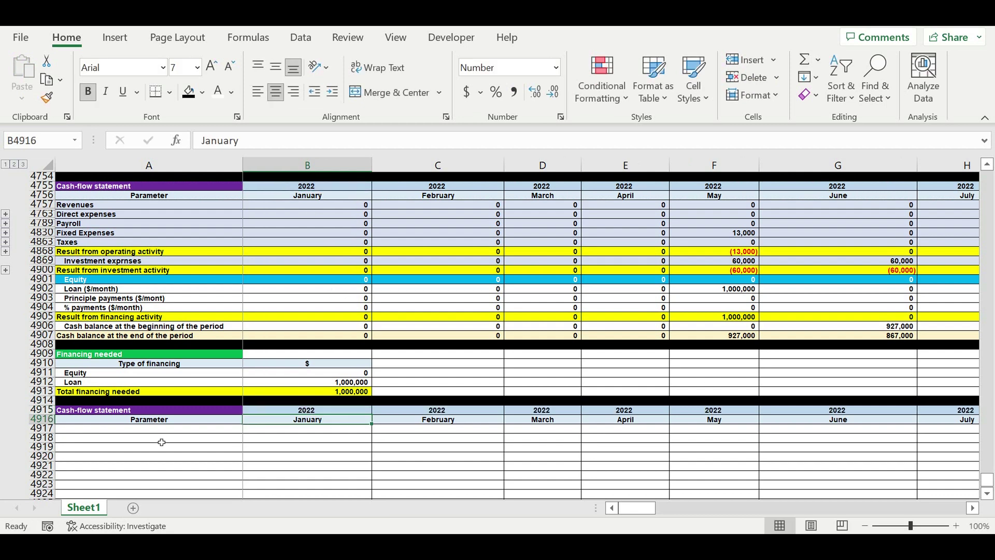
- Give the title cell A4915 a pink fill and rename it "Financing"
{"action": "left_click", "coordinate": [155, 412]}
{"action": "left_click", "coordinate": [202, 92]}
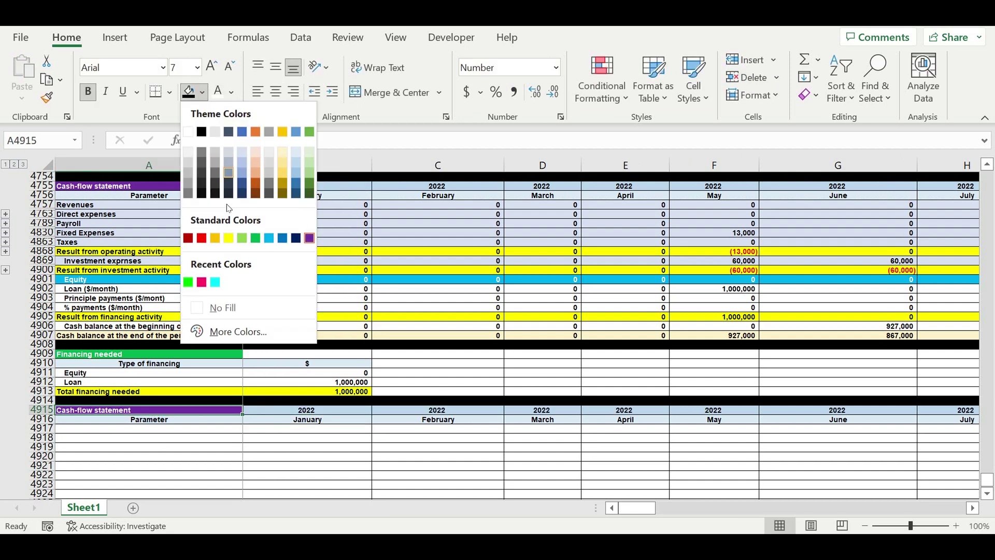
{"action": "left_click", "coordinate": [202, 282]}
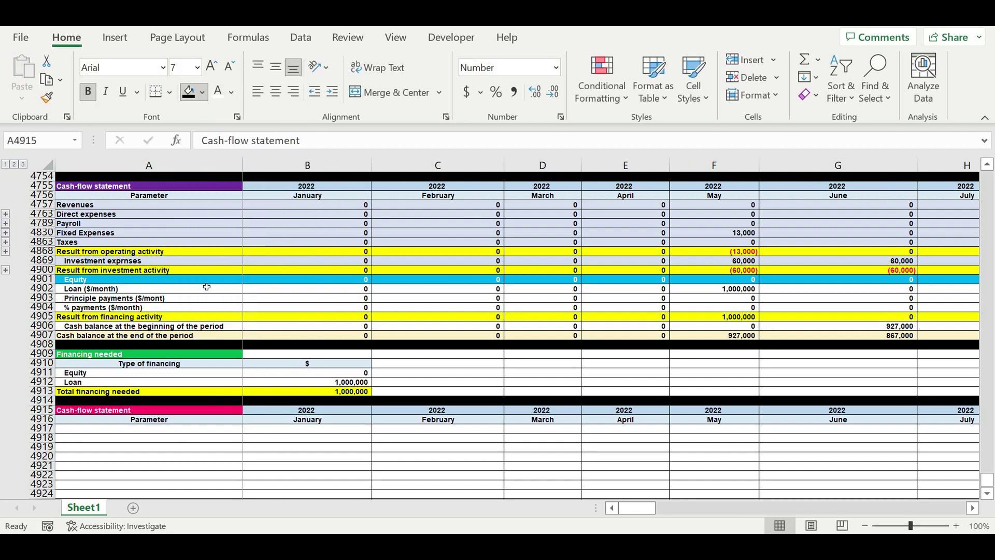
{"action": "left_click", "coordinate": [205, 466]}
{"action": "left_click", "coordinate": [180, 412]}
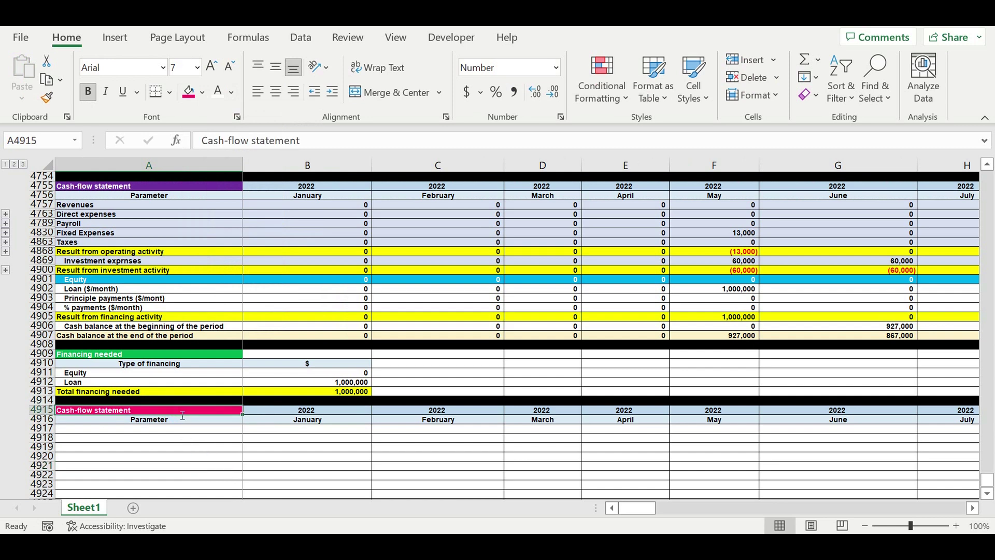
{"action": "type", "text": "Financin"}
{"action": "key", "text": "Return"}
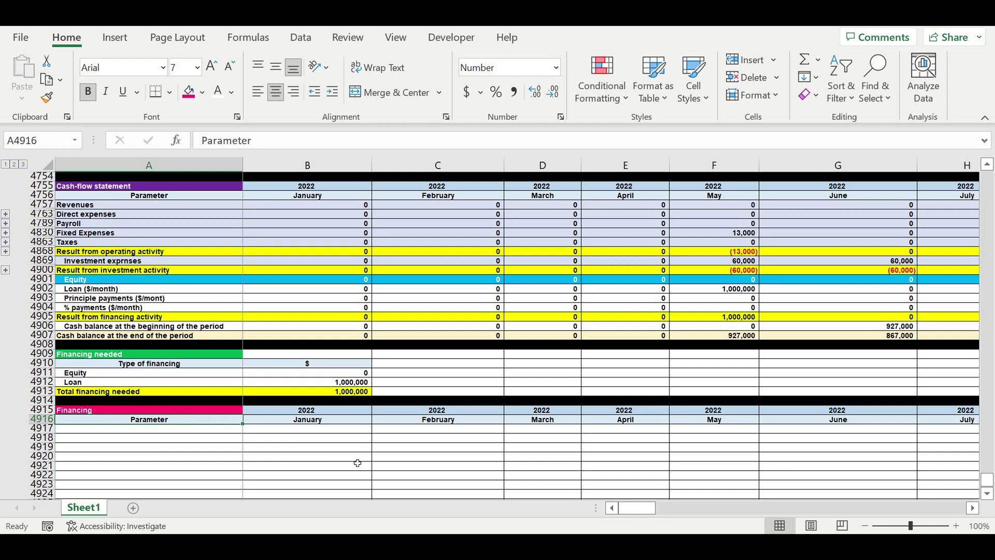
{"action": "left_click", "coordinate": [357, 458]}
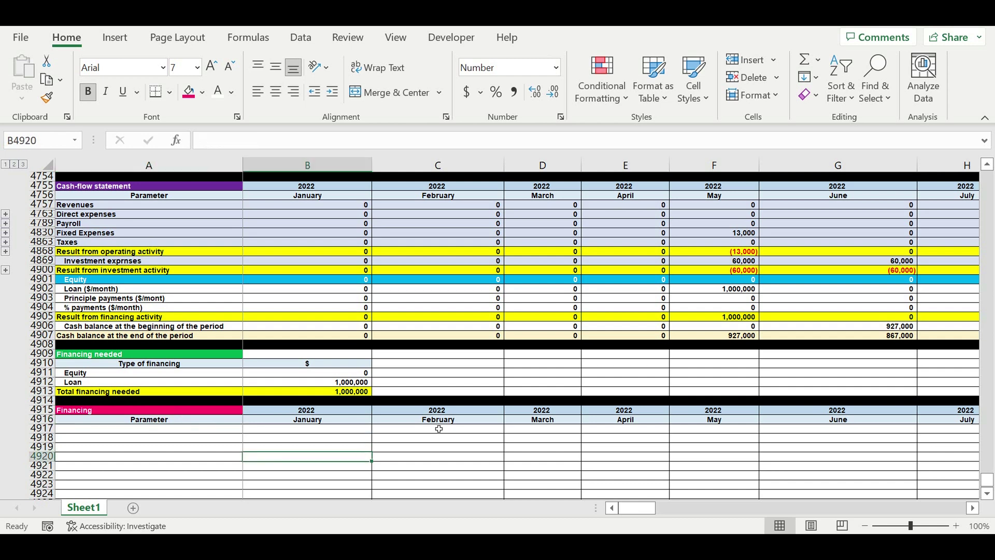
- Label cell A4917 "CF" as the first parameter of the Financing table
{"action": "left_click", "coordinate": [175, 430]}
{"action": "type", "text": "CF"}
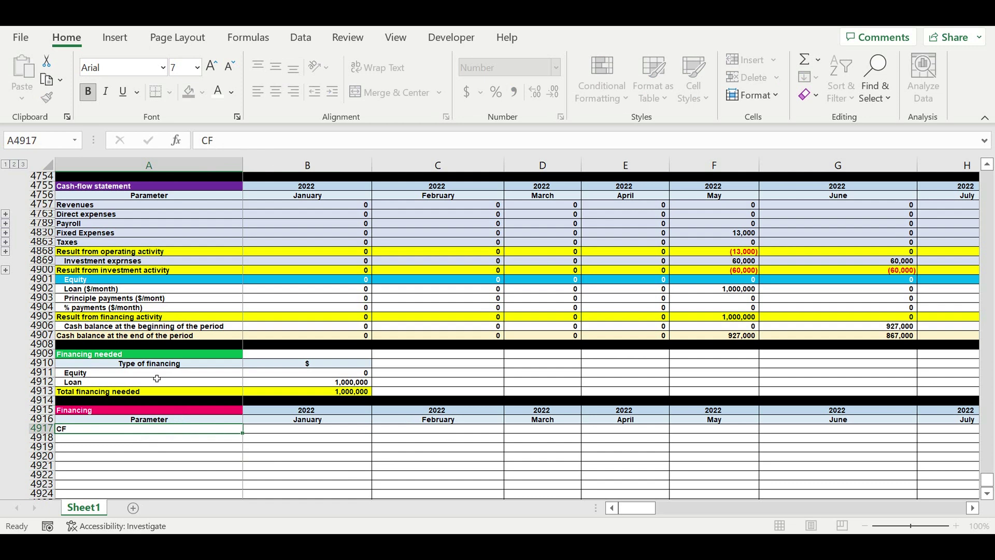
{"action": "key", "text": "Return"}
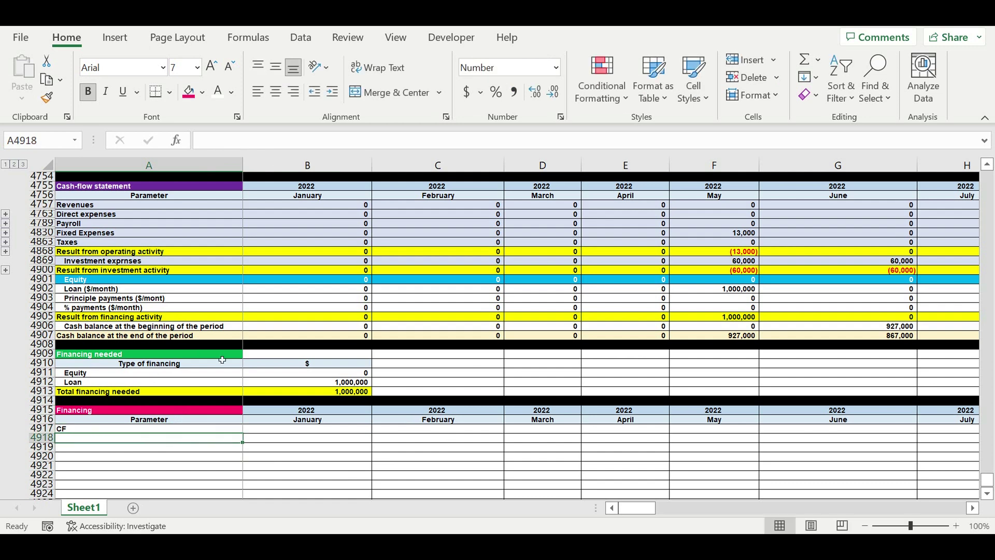
- Calculate January's CF in B4917 with the formula =B4868+B4900+B4902-B4903-B4904
{"action": "left_click", "coordinate": [272, 429]}
{"action": "type", "text": "="}
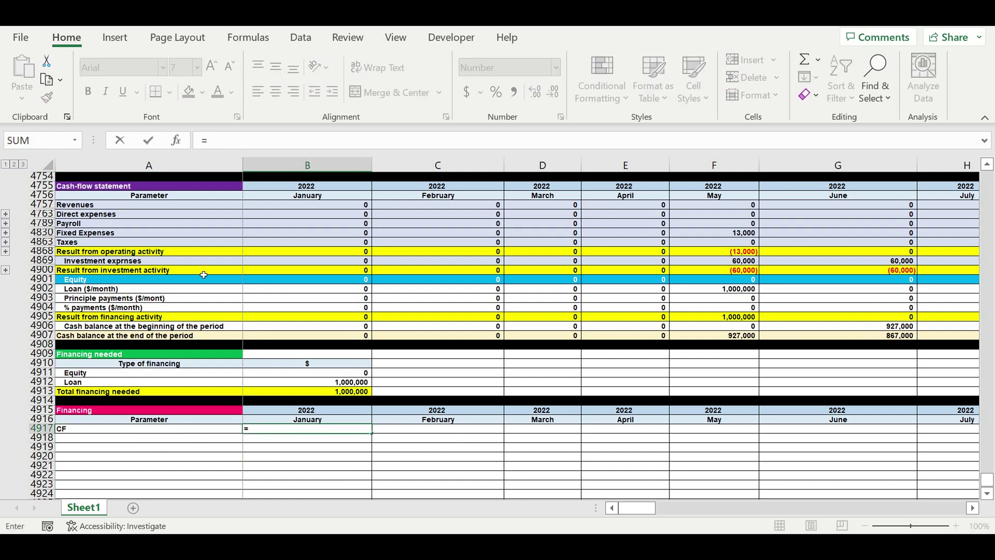
{"action": "left_click", "coordinate": [267, 254]}
{"action": "type", "text": "+"}
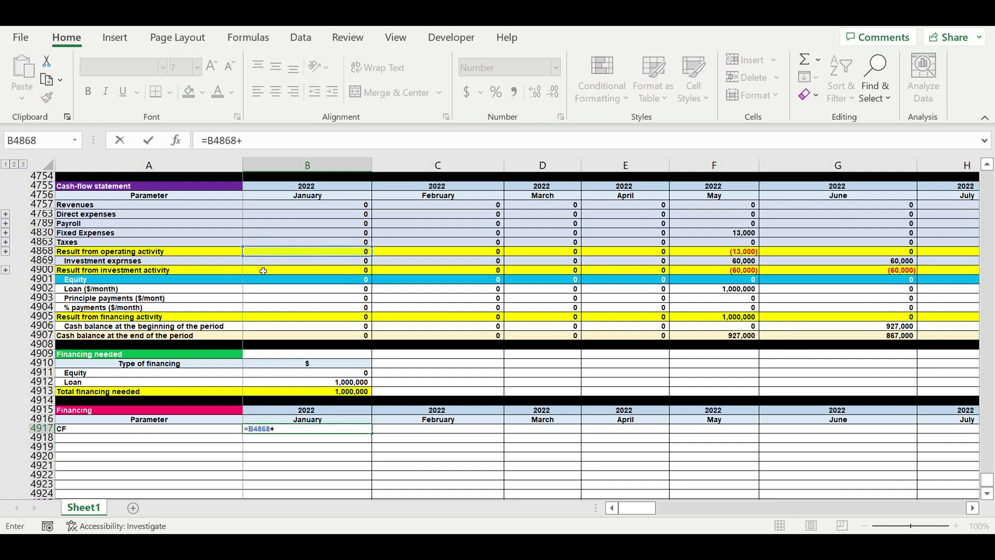
{"action": "left_click", "coordinate": [264, 273]}
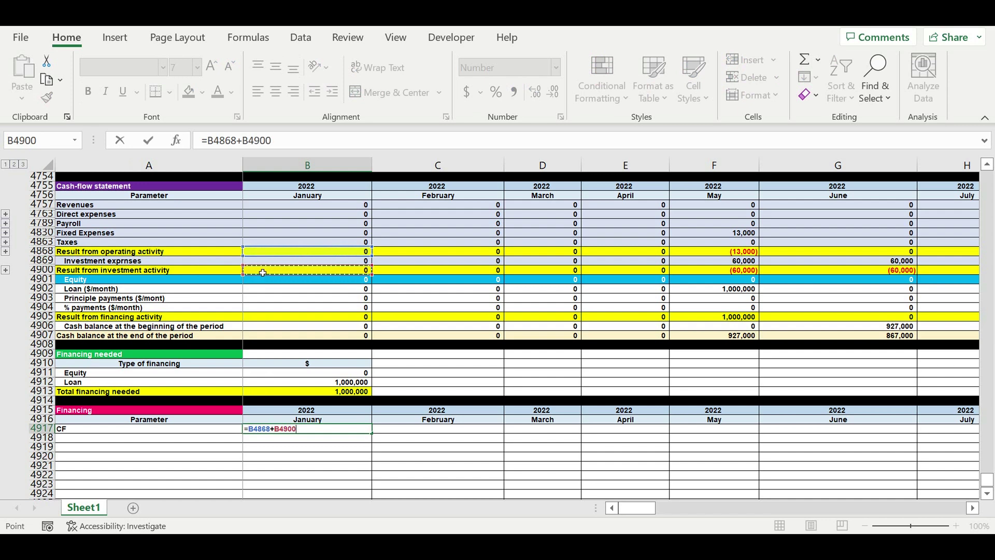
{"action": "type", "text": "+"}
{"action": "left_click", "coordinate": [260, 290]}
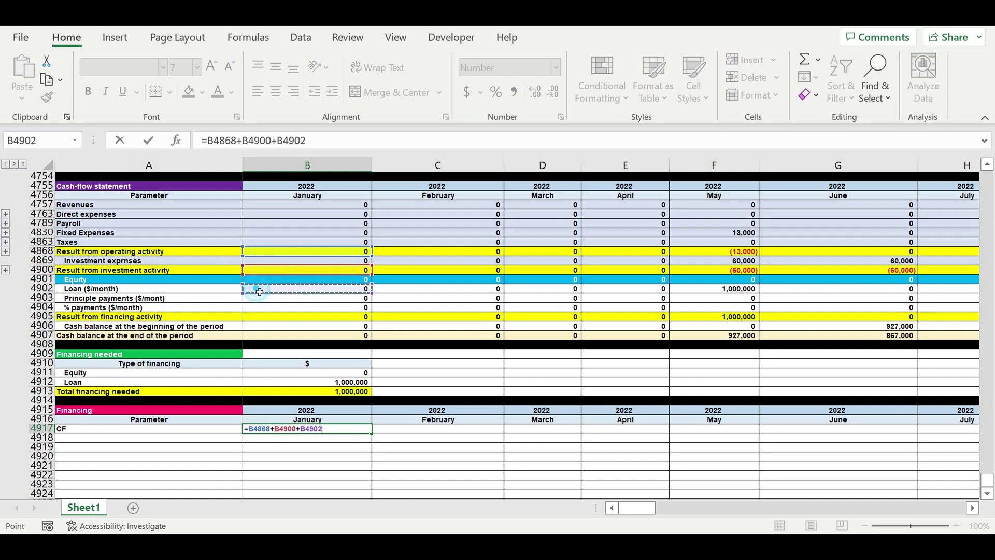
{"action": "type", "text": "-"}
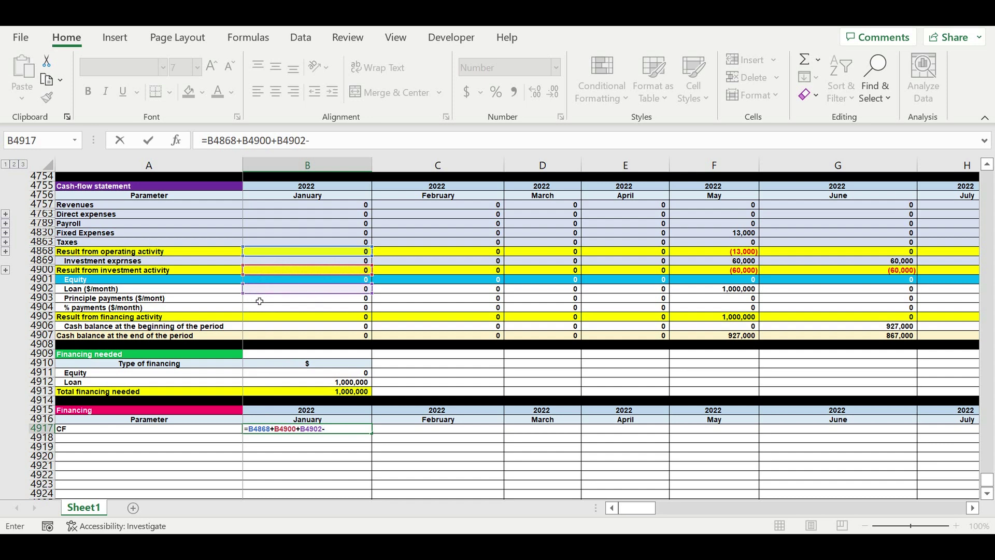
{"action": "left_click", "coordinate": [260, 300]}
{"action": "type", "text": "-"}
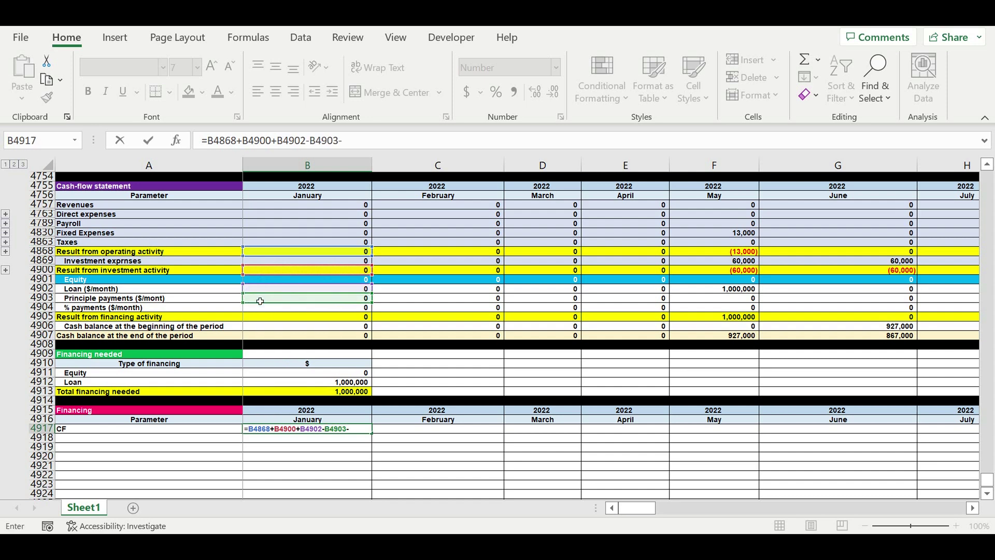
{"action": "left_click", "coordinate": [261, 310]}
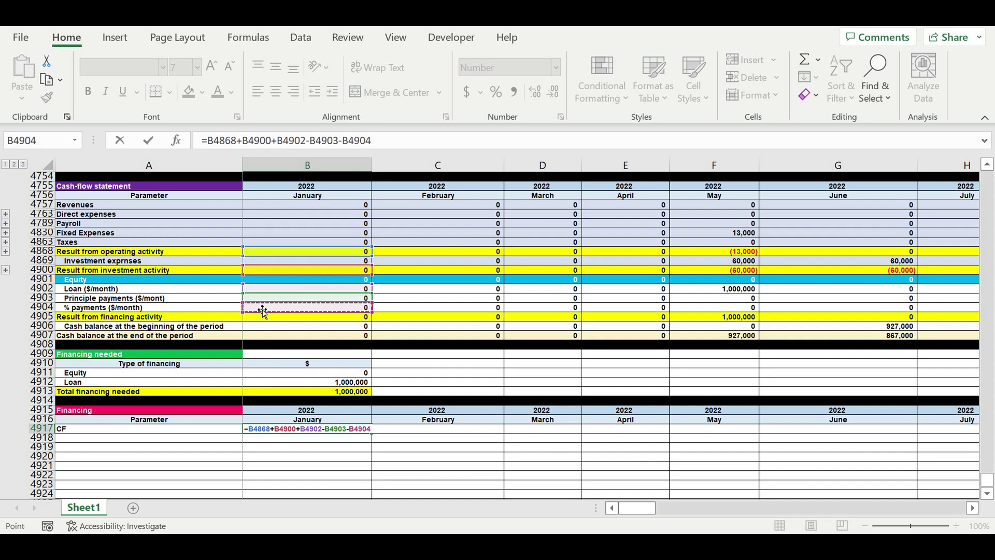
{"action": "key", "text": "Return"}
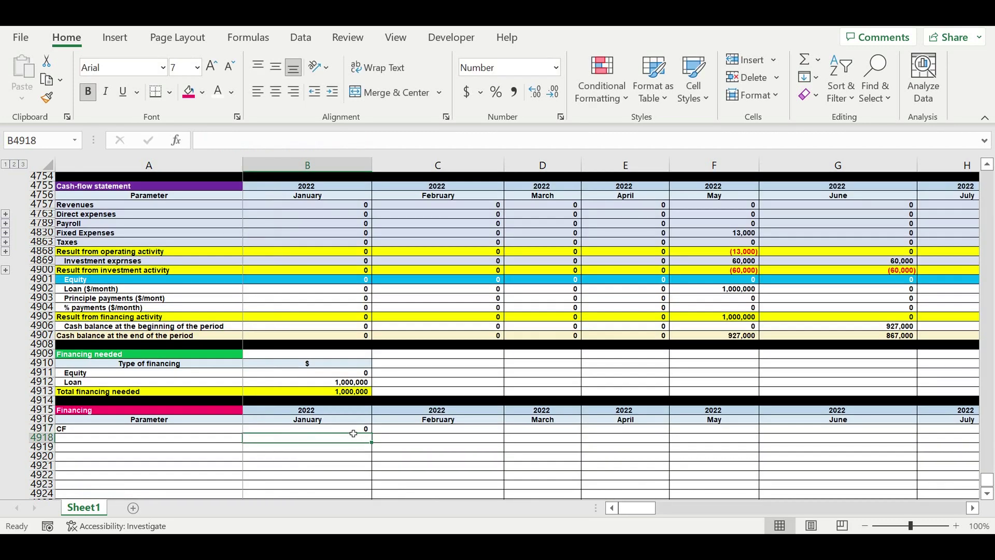
- Copy January's CF formula to February in C4917 and extend it with +B4917 to carry over the previous month's CF
{"action": "left_click", "coordinate": [353, 432]}
{"action": "left_click_drag", "start_coordinate": [378, 436], "coordinate": [476, 447]}
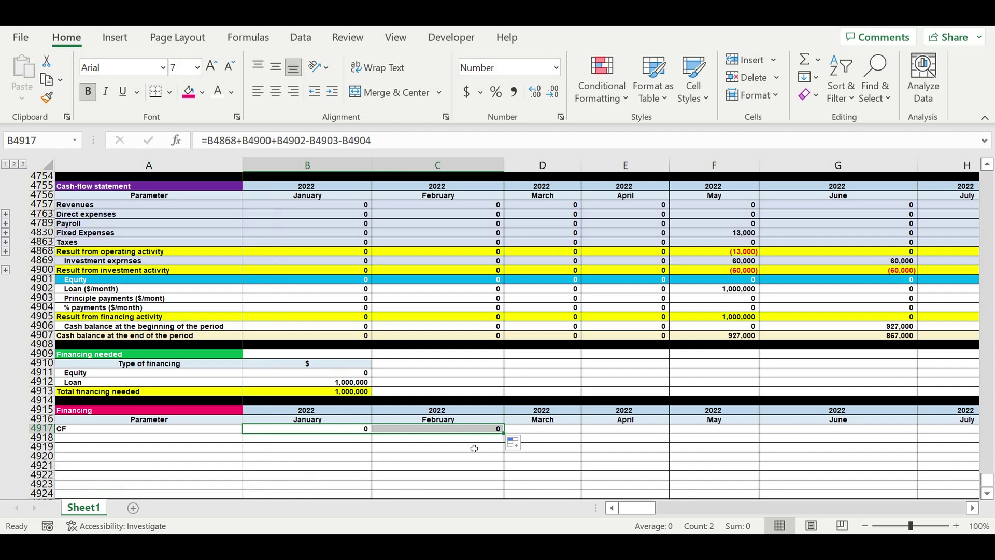
{"action": "left_click", "coordinate": [474, 448]}
{"action": "left_click", "coordinate": [464, 434]}
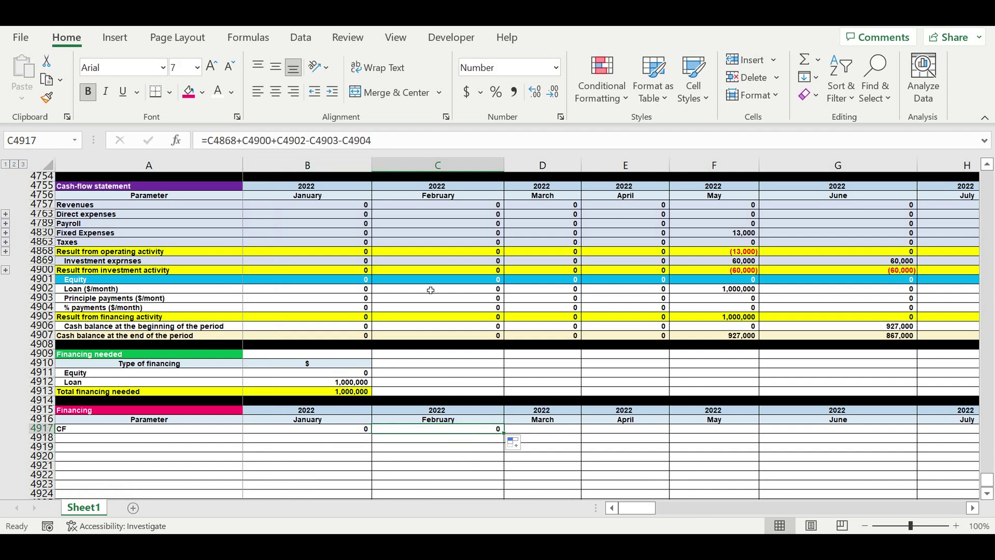
{"action": "left_click", "coordinate": [396, 143]}
{"action": "type", "text": "+"}
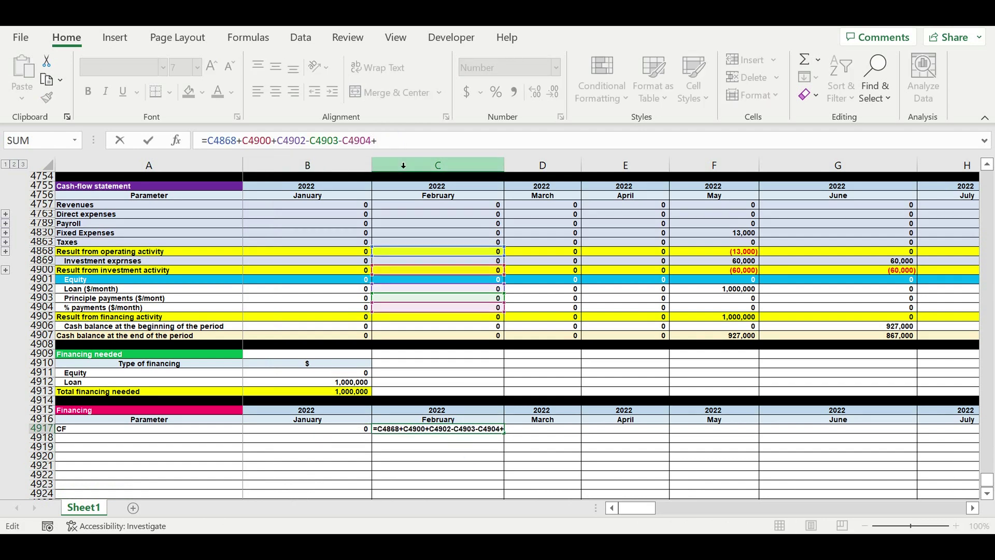
{"action": "left_click", "coordinate": [327, 433]}
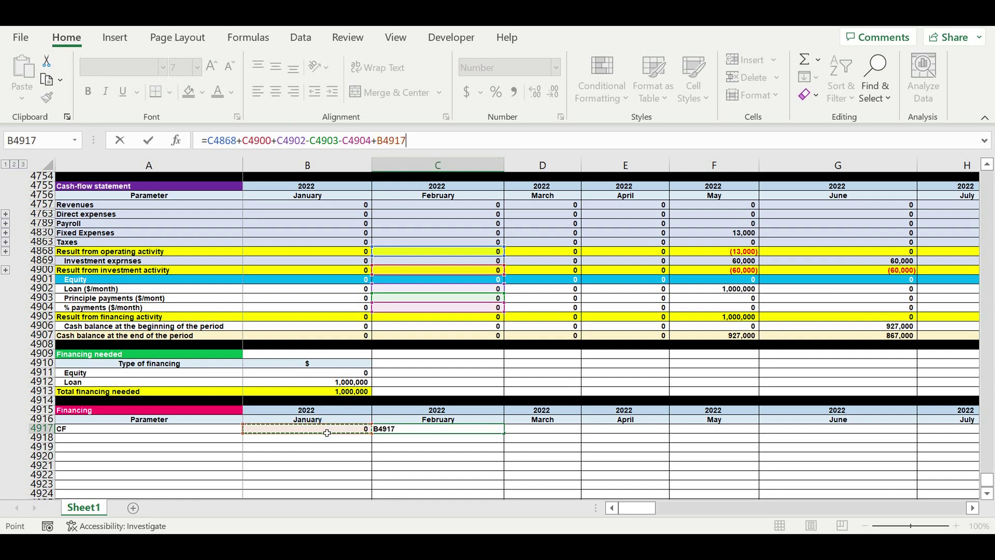
{"action": "key", "text": "Return"}
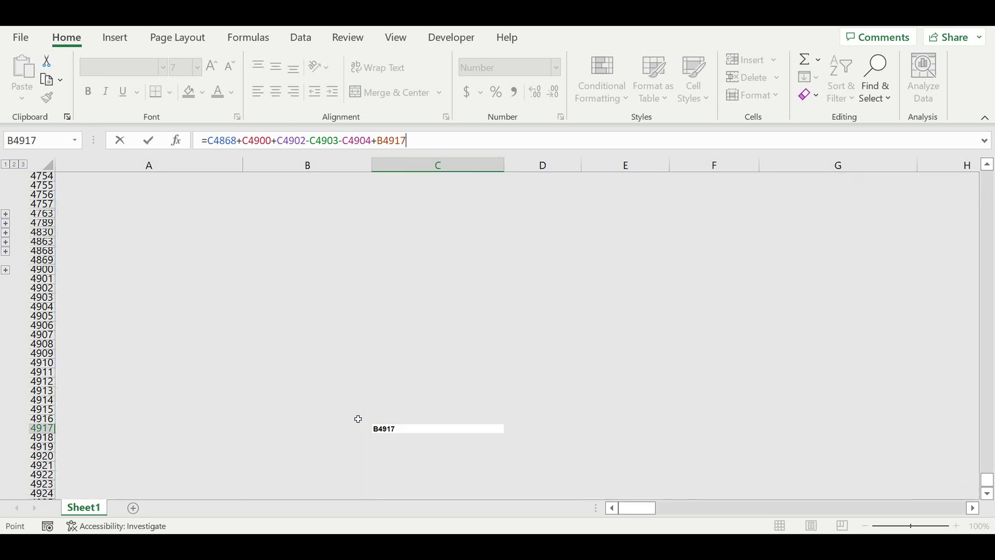
- Fill February's cumulative CF formula across the Financing row to December 2031 in DQ4917 and review the negative months
{"action": "left_click", "coordinate": [469, 432]}
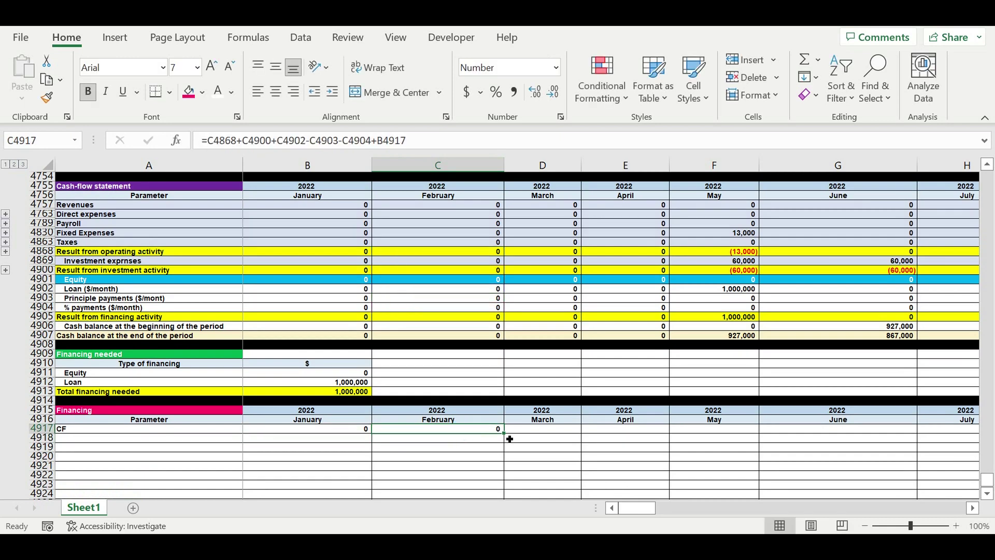
{"action": "left_click_drag", "start_coordinate": [511, 439], "coordinate": [881, 451]}
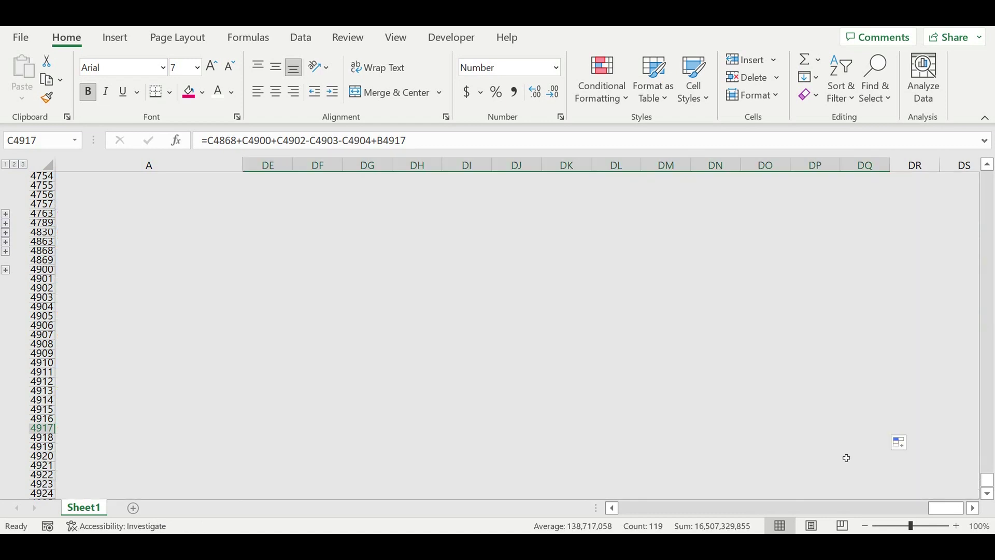
{"action": "left_click", "coordinate": [823, 456]}
{"action": "left_click_drag", "start_coordinate": [946, 508], "coordinate": [513, 504]}
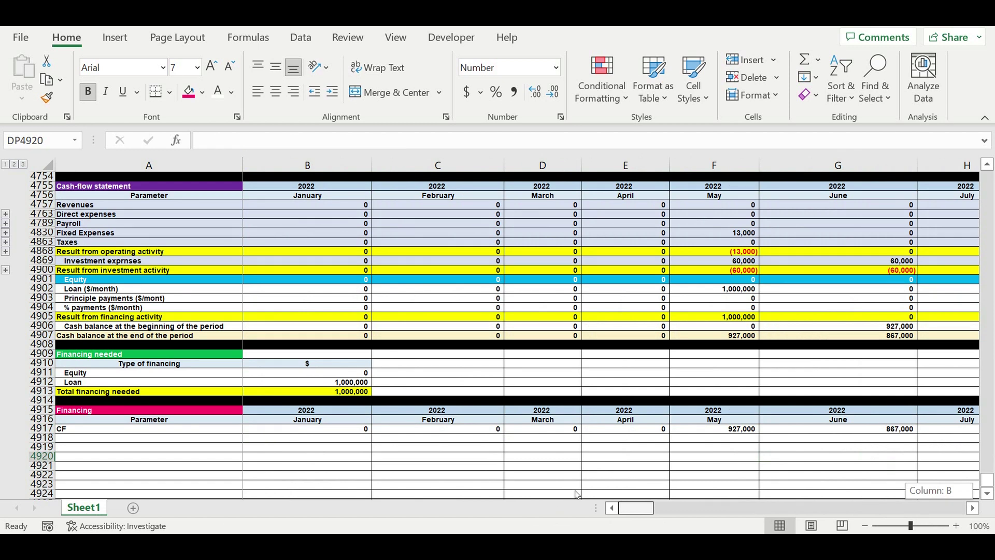
{"action": "left_click_drag", "start_coordinate": [642, 514], "coordinate": [679, 513]}
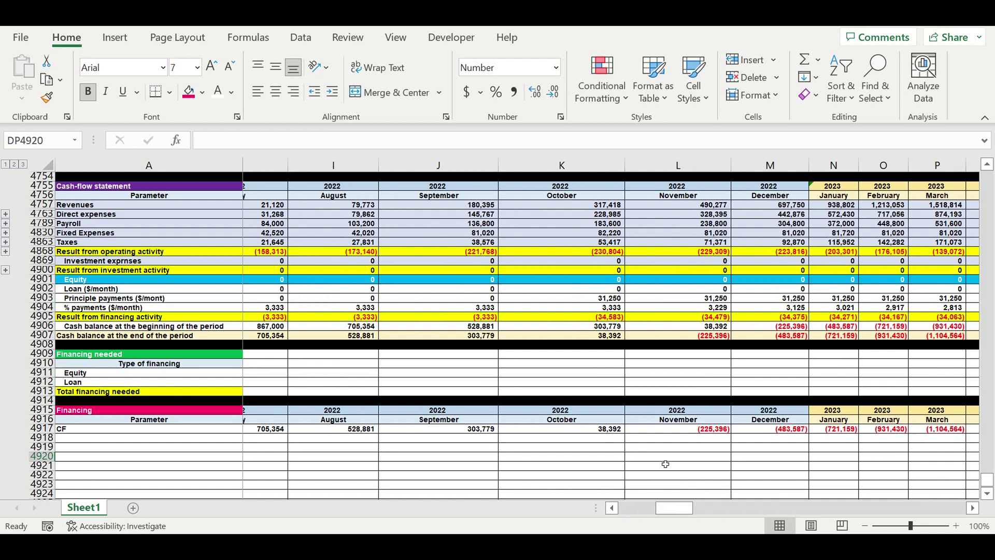
{"action": "left_click_drag", "start_coordinate": [706, 432], "coordinate": [872, 435]}
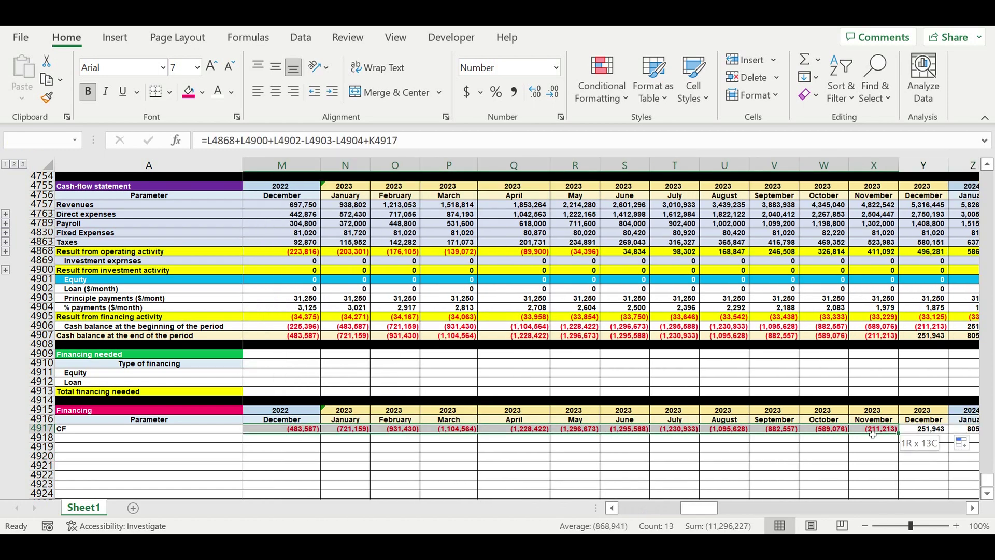
{"action": "left_click_drag", "start_coordinate": [875, 438], "coordinate": [875, 438]}
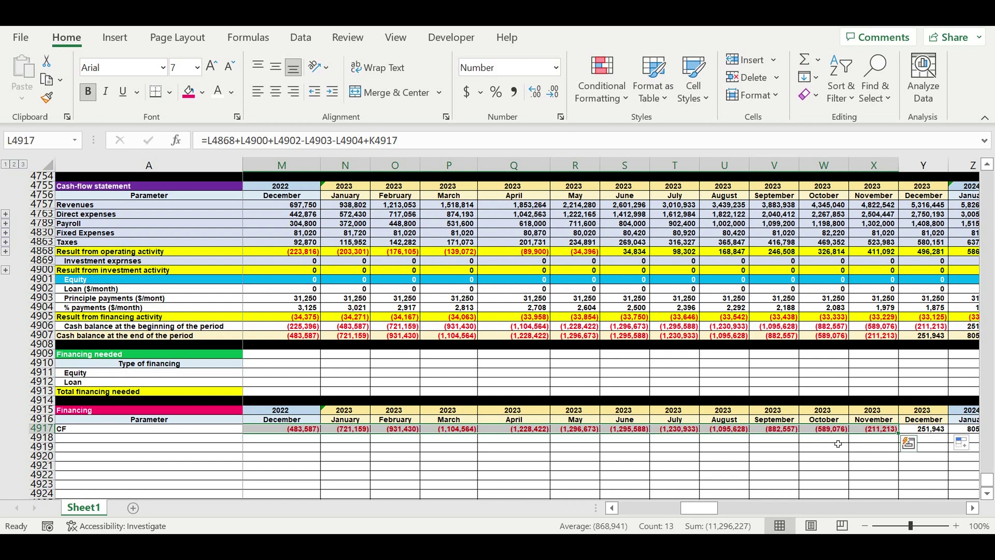
- Calculate the lowest CF value after the last month in DR4917 with the formula =MIN(B4917:DQ4917)
{"action": "left_click_drag", "start_coordinate": [699, 508], "coordinate": [974, 502]}
{"action": "left_click", "coordinate": [906, 430]}
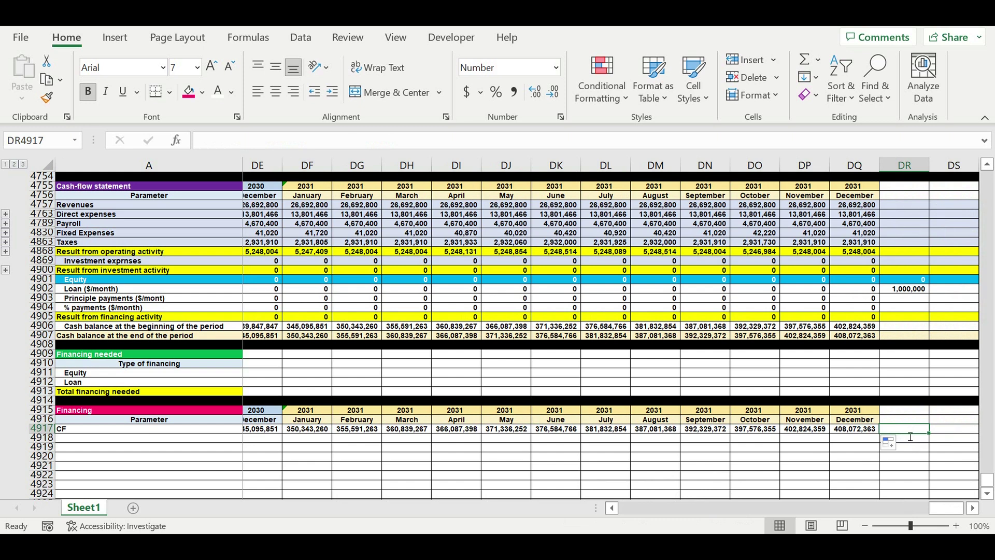
{"action": "type", "text": "=min"}
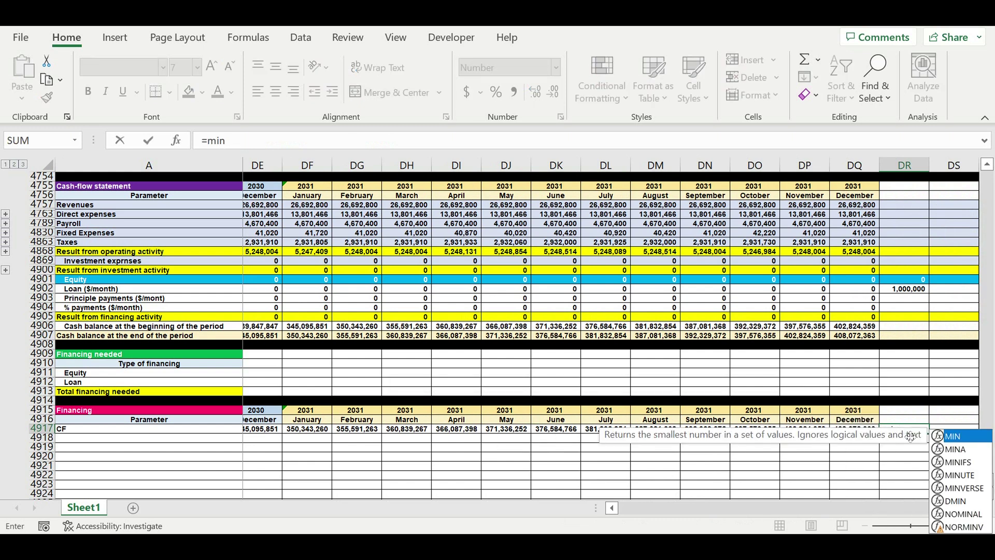
{"action": "type", "text": "("}
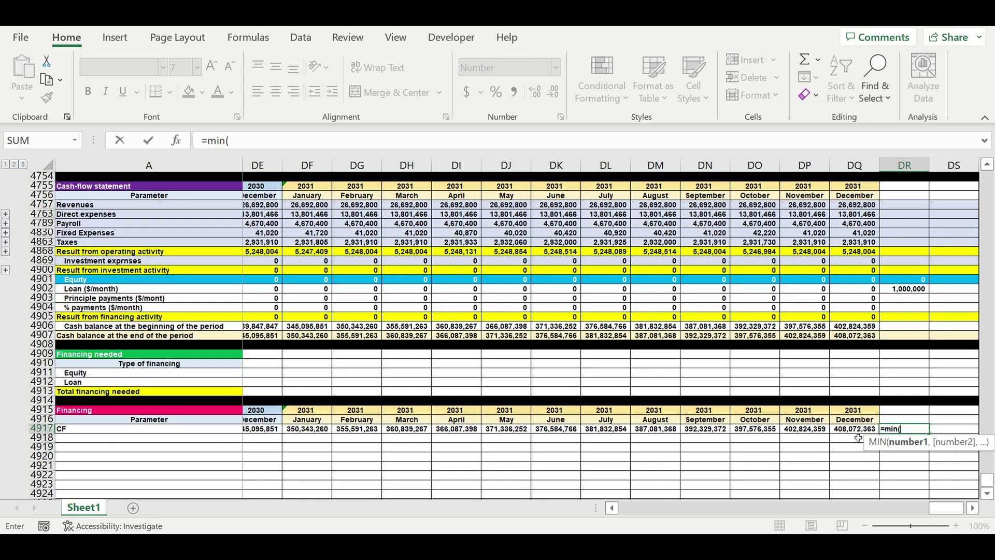
{"action": "left_click_drag", "start_coordinate": [850, 431], "coordinate": [262, 429]}
{"action": "left_click", "coordinate": [316, 141]}
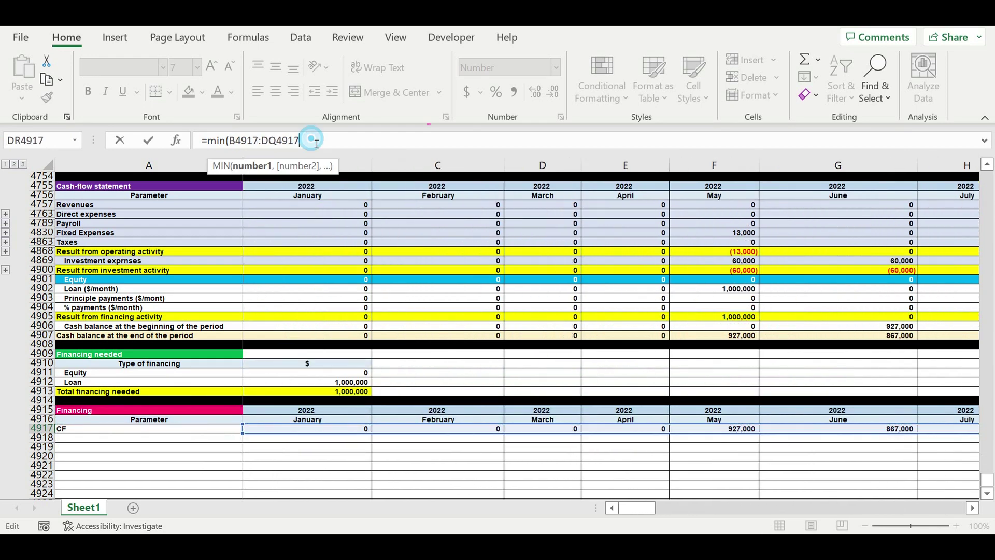
{"action": "type", "text": ")"}
{"action": "key", "text": "Return"}
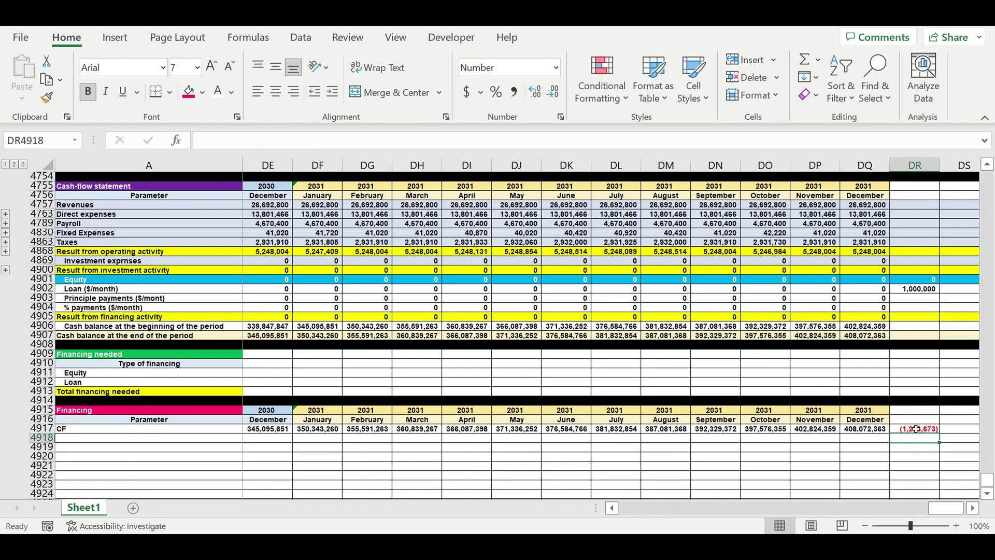
{"action": "left_click", "coordinate": [928, 430]}
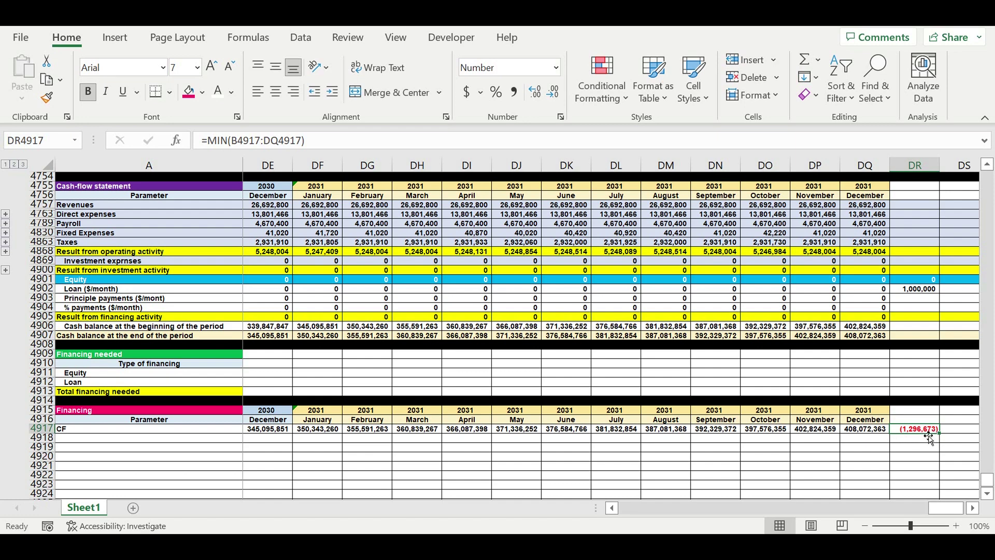
- Link January 2022 Equity in B4901 of the cash-flow statement to the negated minimum CF with =-DR4917
{"action": "left_click_drag", "start_coordinate": [943, 508], "coordinate": [466, 498]}
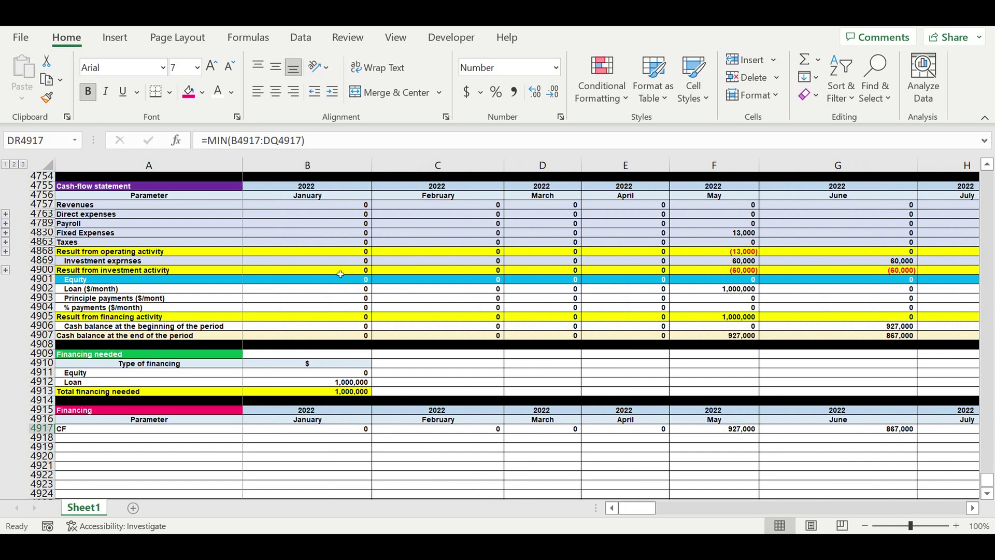
{"action": "left_click", "coordinate": [325, 281]}
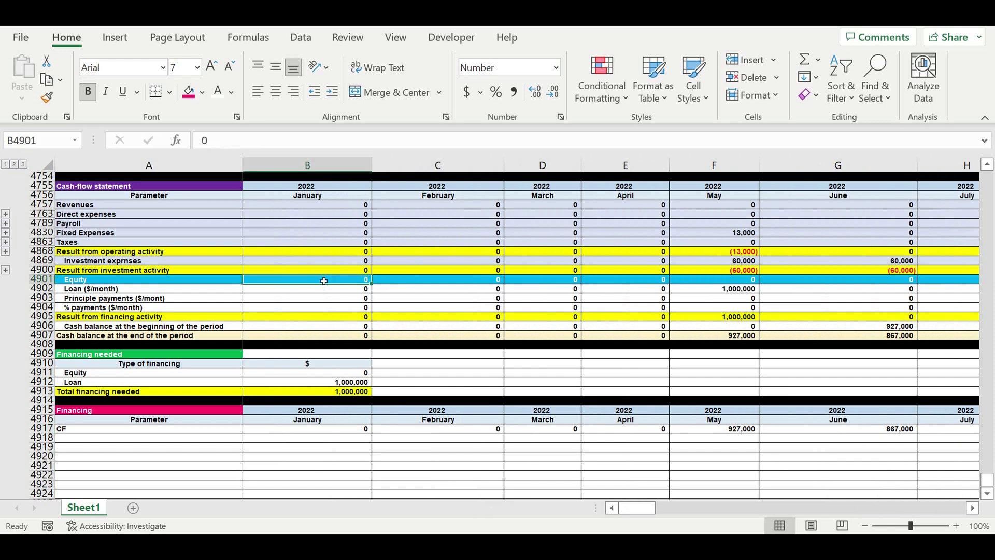
{"action": "type", "text": "="}
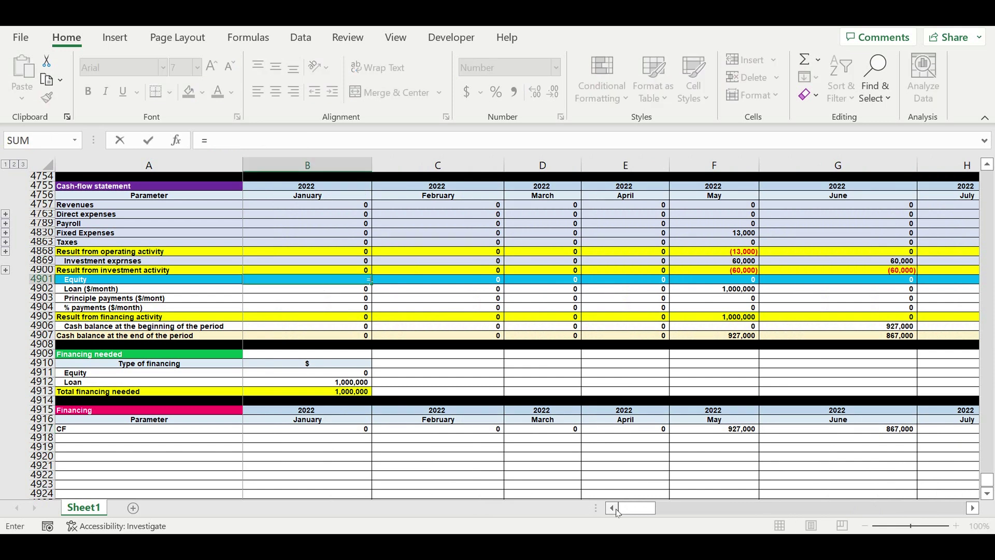
{"action": "left_click_drag", "start_coordinate": [627, 511], "coordinate": [930, 521]}
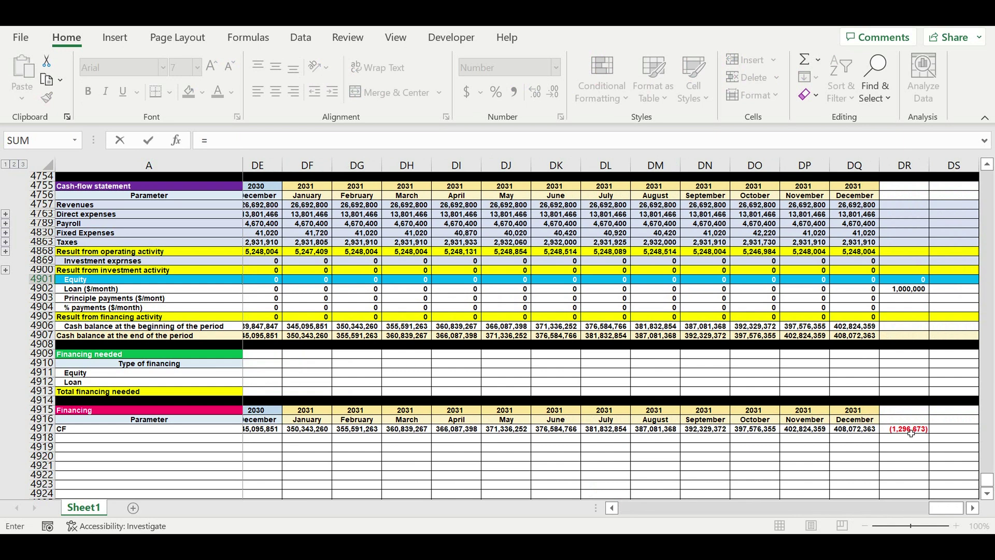
{"action": "type", "text": "-"}
{"action": "left_click", "coordinate": [909, 431]}
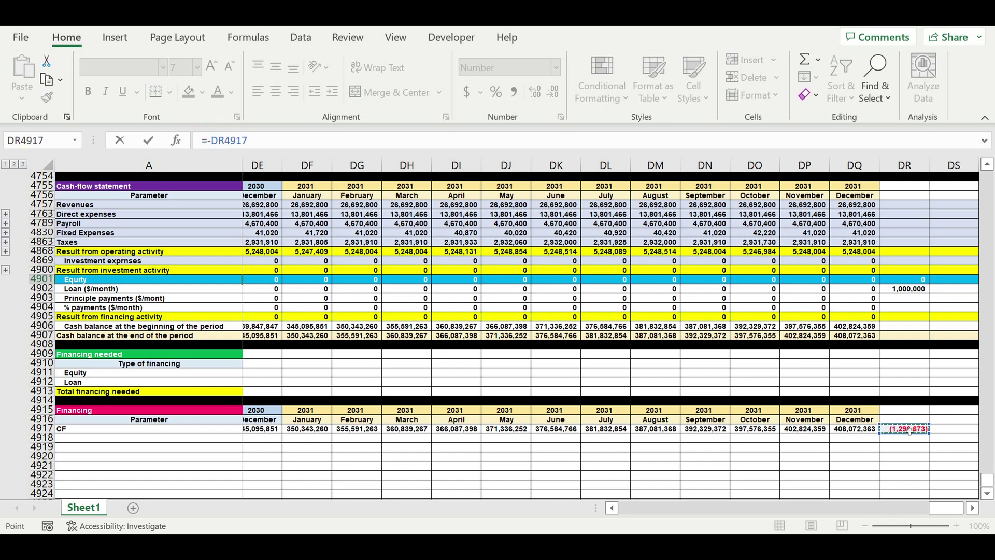
{"action": "key", "text": "Return"}
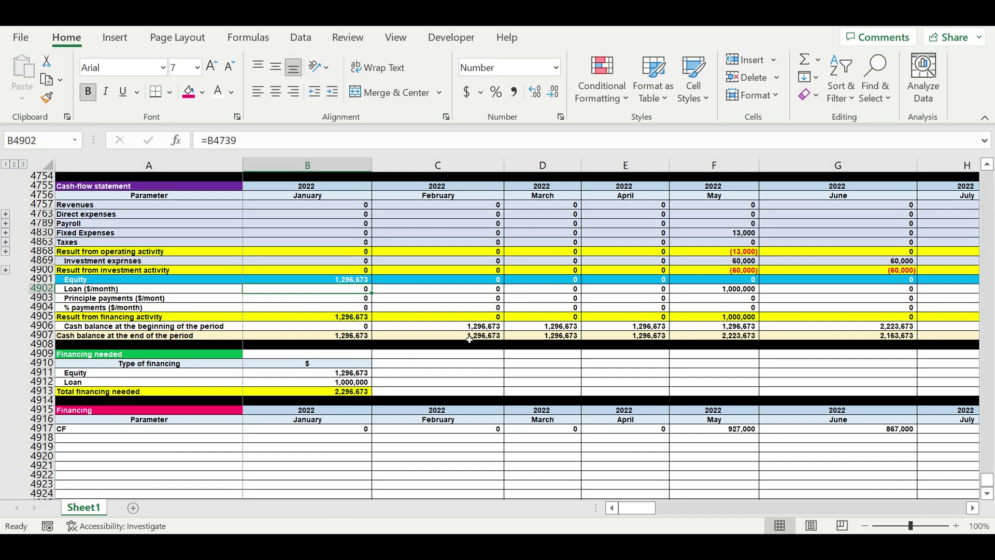
- Examine the cash balance at the end of the period month by month up to May 2023 in R4907
{"action": "left_click", "coordinate": [522, 336]}
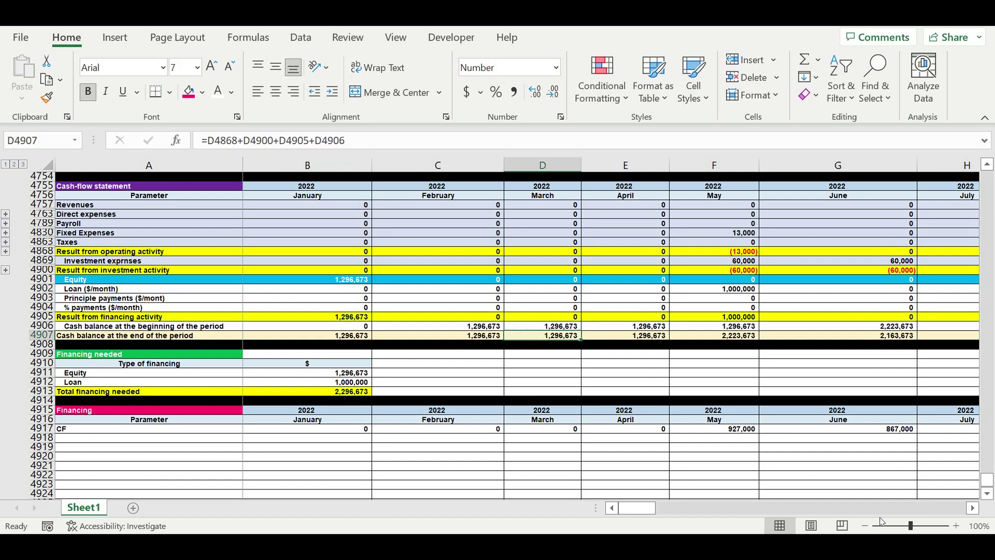
{"action": "left_click", "coordinate": [979, 508]}
{"action": "left_click", "coordinate": [979, 509]}
{"action": "left_click", "coordinate": [979, 508]}
{"action": "left_click", "coordinate": [978, 508]}
{"action": "left_click", "coordinate": [978, 508]}
{"action": "left_click", "coordinate": [979, 508]}
{"action": "left_click", "coordinate": [979, 508]}
{"action": "left_click", "coordinate": [979, 508]}
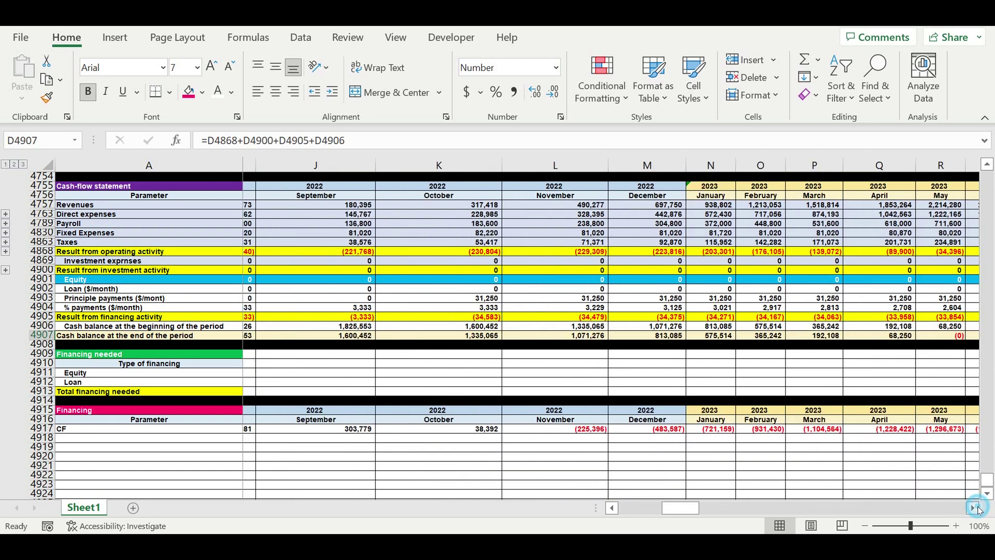
{"action": "left_click", "coordinate": [979, 508]}
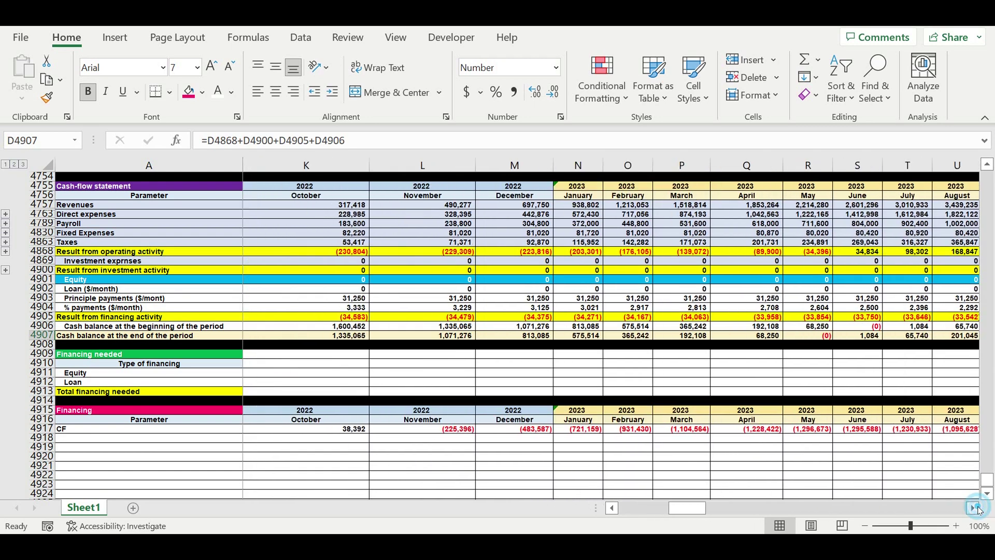
{"action": "left_click", "coordinate": [816, 340]}
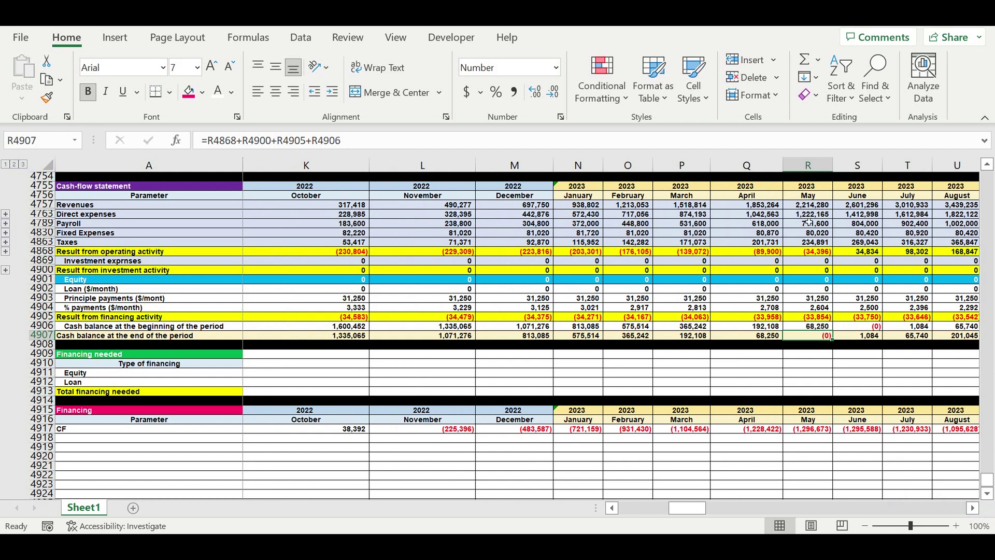
- Review the end-of-period cash balances from June 2023 onward and the Equity, Loan and Total financing needed amounts in B4911:B4913
{"action": "left_click", "coordinate": [808, 187]}
{"action": "left_click_drag", "start_coordinate": [807, 187], "coordinate": [881, 336]}
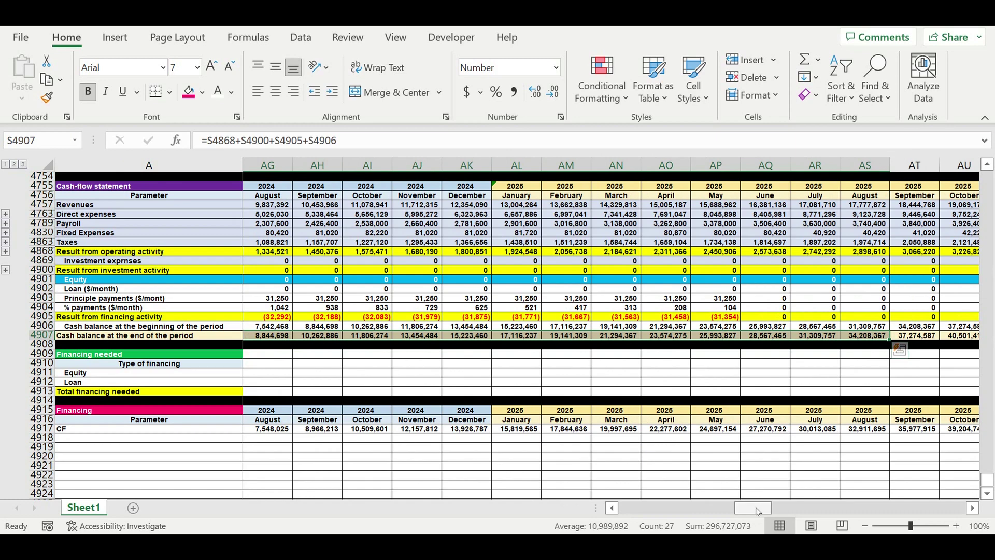
{"action": "left_click_drag", "start_coordinate": [756, 511], "coordinate": [586, 509]}
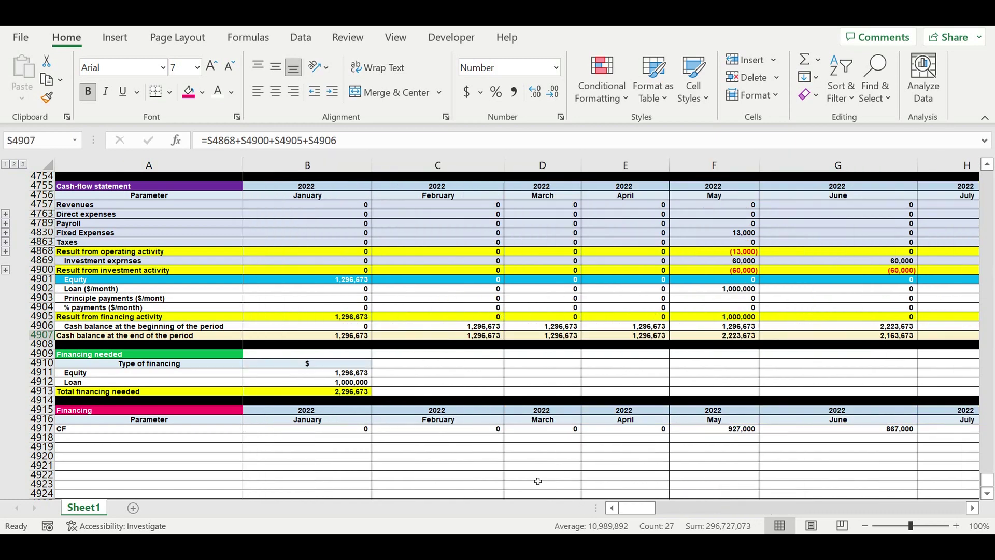
{"action": "left_click_drag", "start_coordinate": [329, 375], "coordinate": [333, 386]}
{"action": "left_click", "coordinate": [334, 393]}
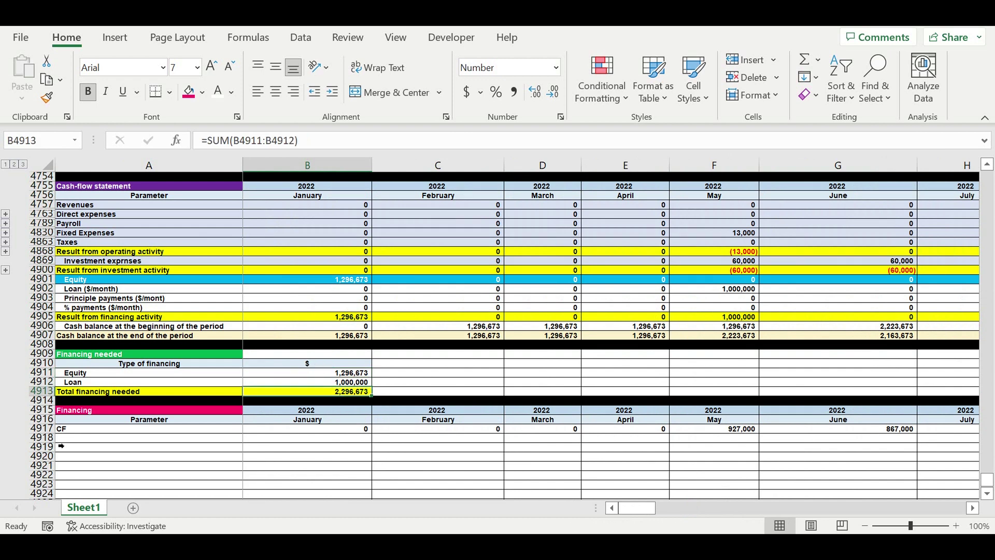
- Fill the whole row 4918 below the Financing table with black as a separator
{"action": "left_click", "coordinate": [42, 437]}
{"action": "left_click", "coordinate": [202, 92]}
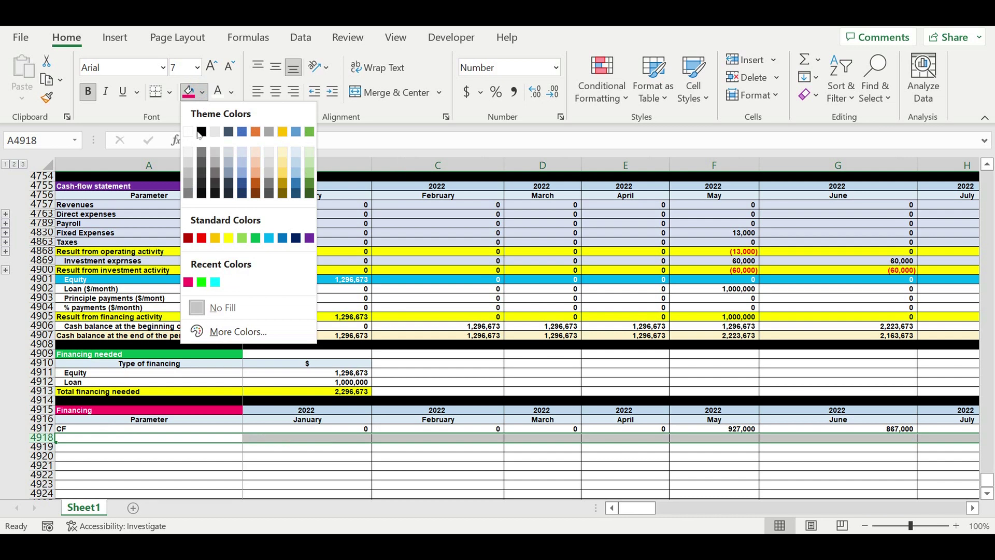
{"action": "left_click", "coordinate": [201, 133]}
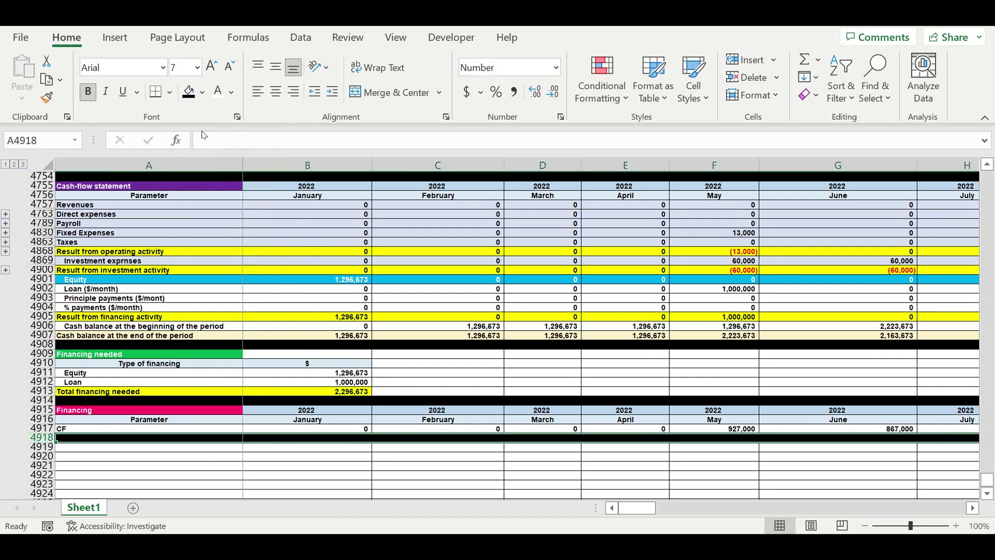
{"action": "left_click", "coordinate": [388, 310]}
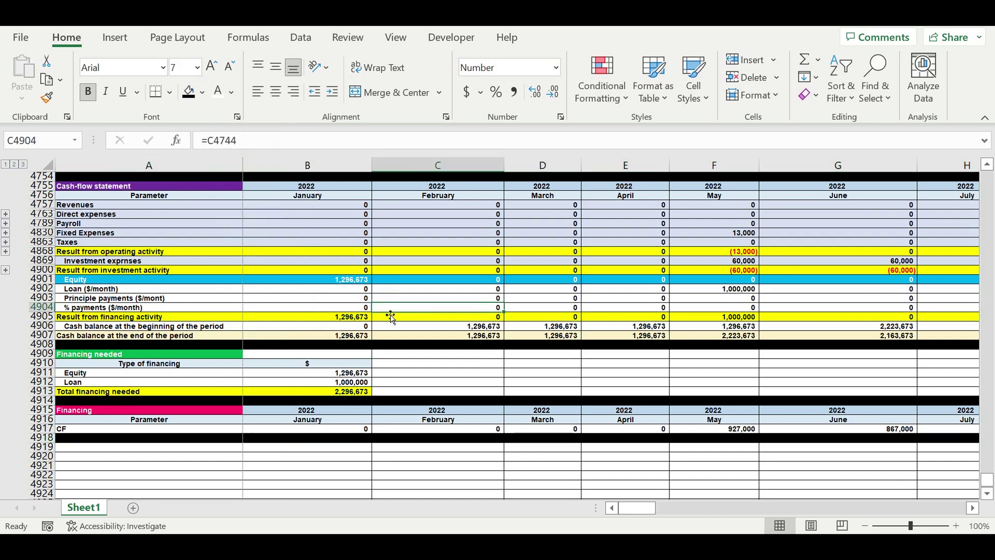
- Set the loan amount in B4726 to 500000
{"action": "scroll", "coordinate": [391, 317], "scroll_direction": "up", "scroll_amount": 3}
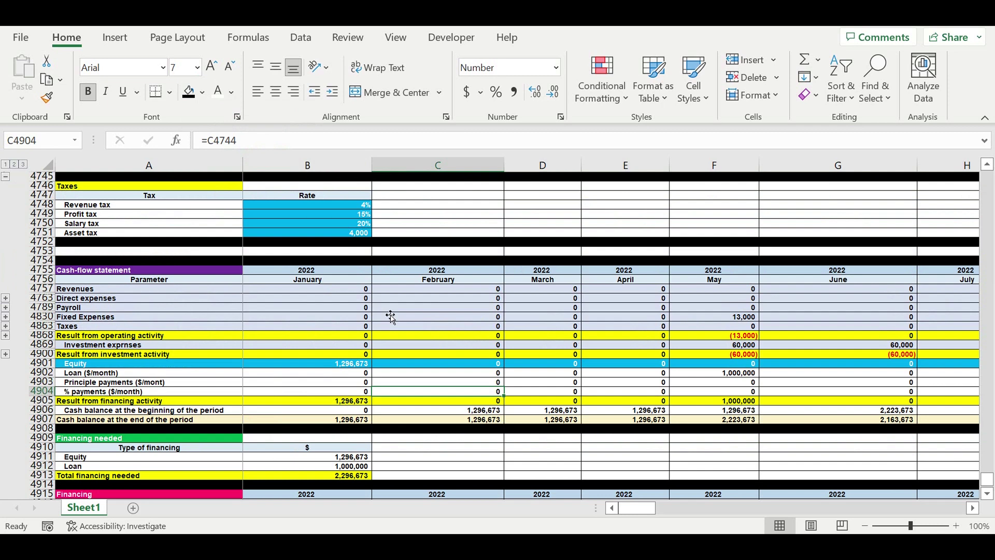
{"action": "scroll", "coordinate": [391, 317], "scroll_direction": "up", "scroll_amount": 8}
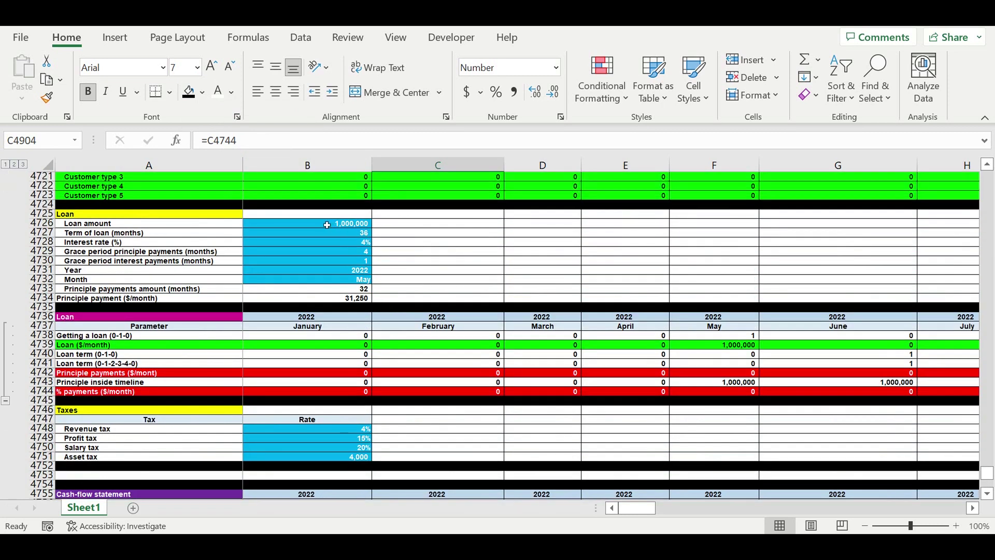
{"action": "left_click", "coordinate": [353, 224]}
{"action": "double_click", "coordinate": [243, 141]}
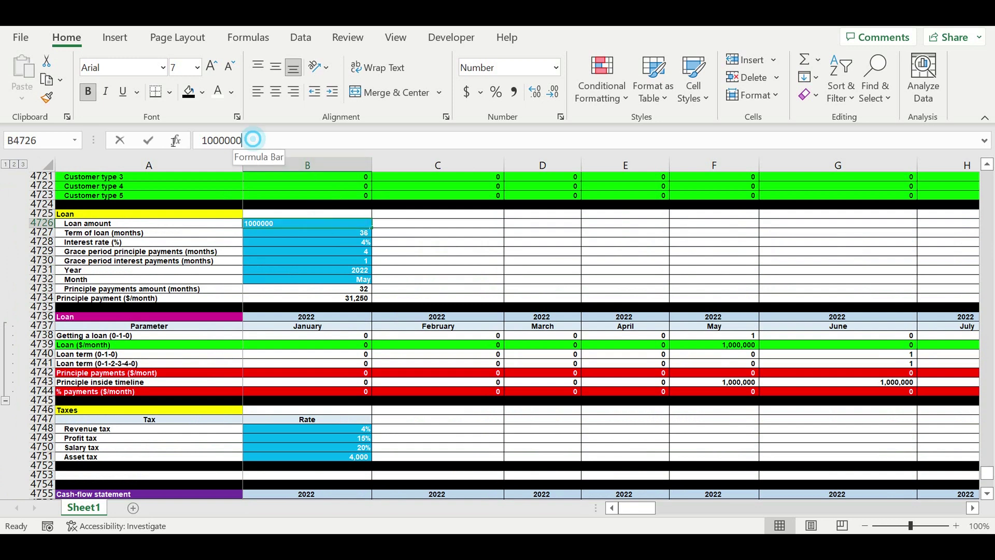
{"action": "type", "text": "5"}
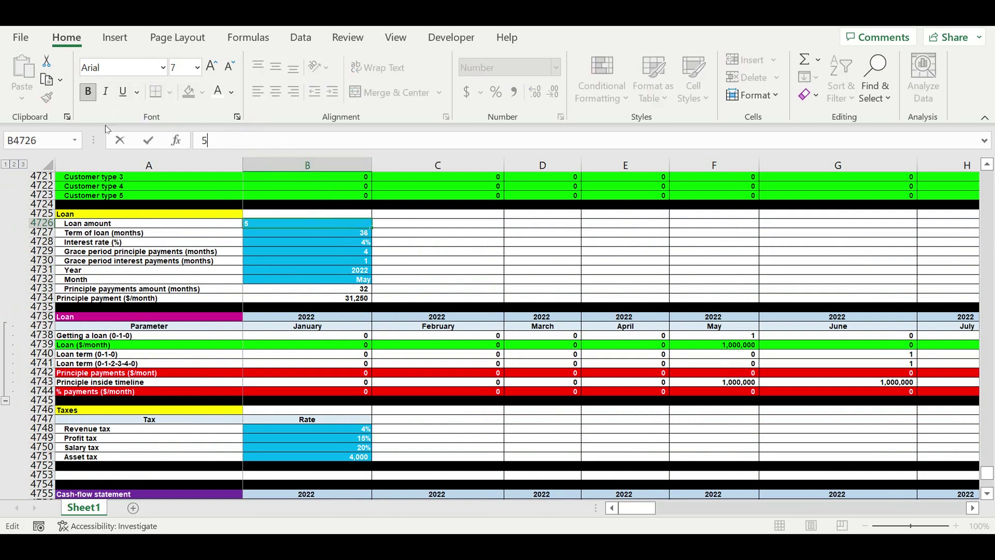
{"action": "type", "text": "00000"}
{"action": "key", "text": "ctrl+Return"}
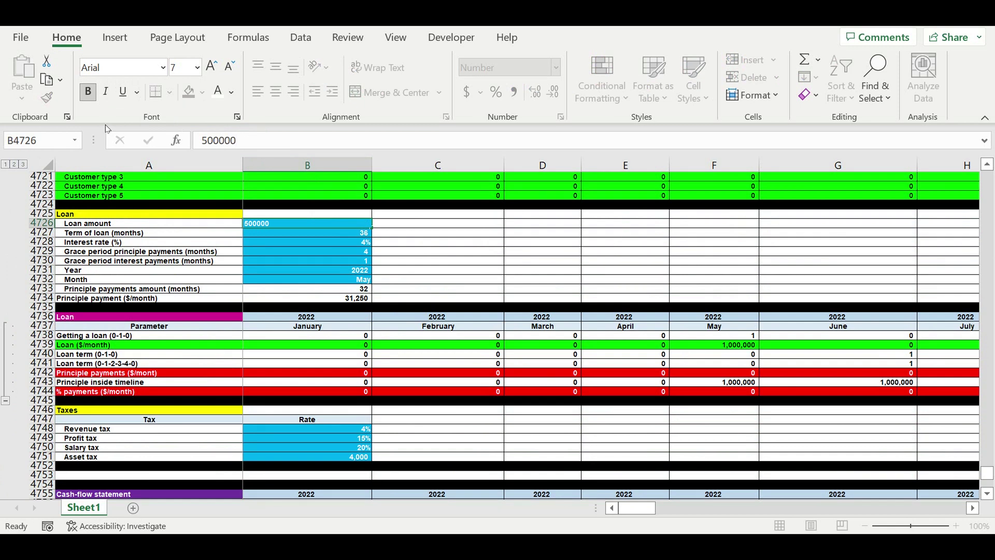
{"action": "left_click", "coordinate": [343, 223]}
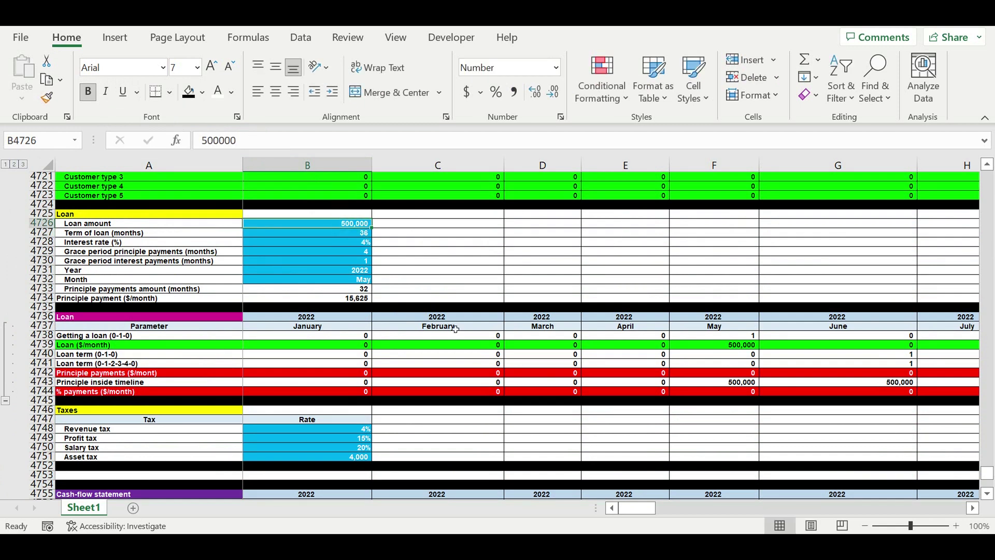
- Examine the Financing needed amounts, January Equity, May 2022 loan and end-of-period cash balances around May 2023 for the 500000 loan
{"action": "scroll", "coordinate": [456, 328], "scroll_direction": "down", "scroll_amount": 9}
{"action": "scroll", "coordinate": [452, 324], "scroll_direction": "down", "scroll_amount": 4}
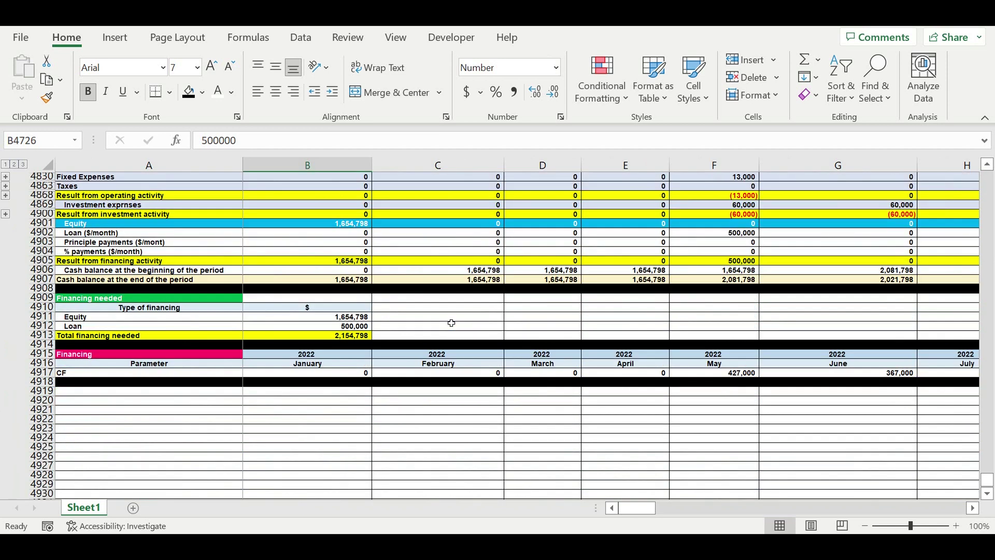
{"action": "left_click_drag", "start_coordinate": [334, 319], "coordinate": [332, 329]}
{"action": "scroll", "coordinate": [439, 328], "scroll_direction": "up", "scroll_amount": 3}
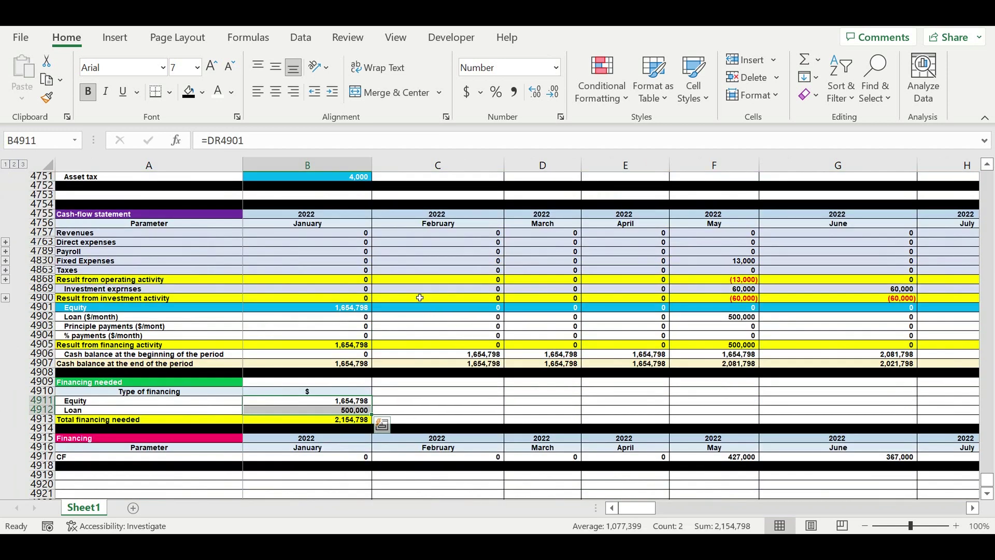
{"action": "left_click", "coordinate": [736, 321]}
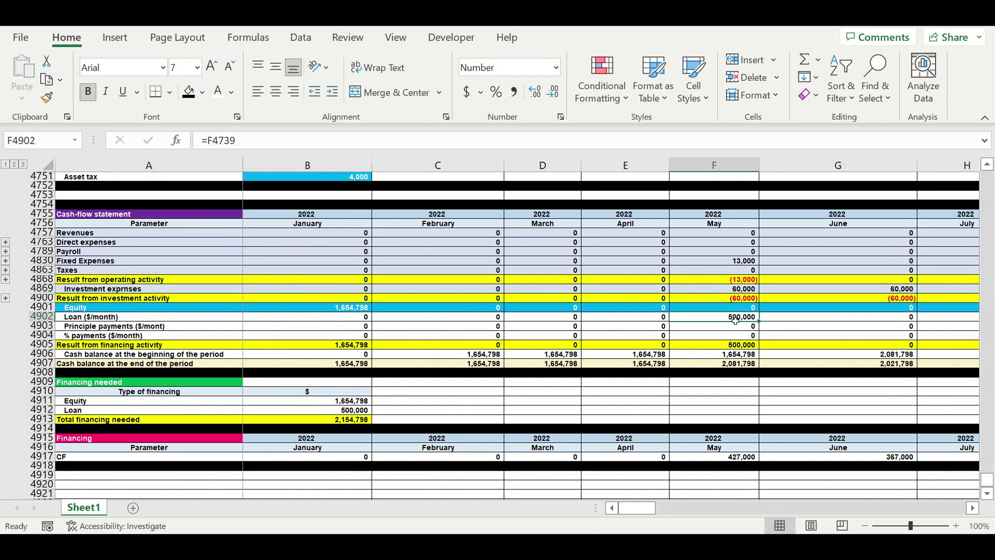
{"action": "left_click", "coordinate": [336, 310]}
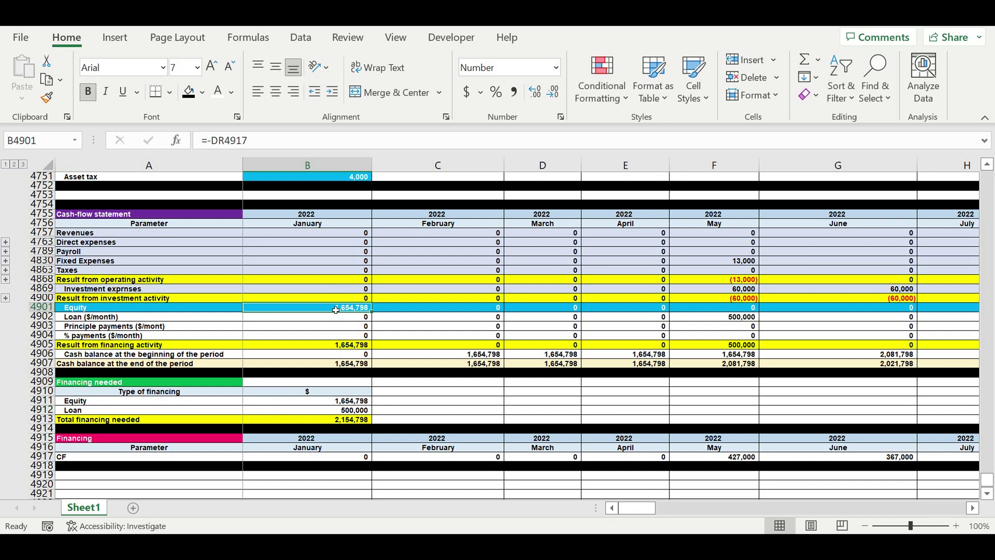
{"action": "left_click_drag", "start_coordinate": [636, 508], "coordinate": [685, 511]}
{"action": "left_click", "coordinate": [858, 365]}
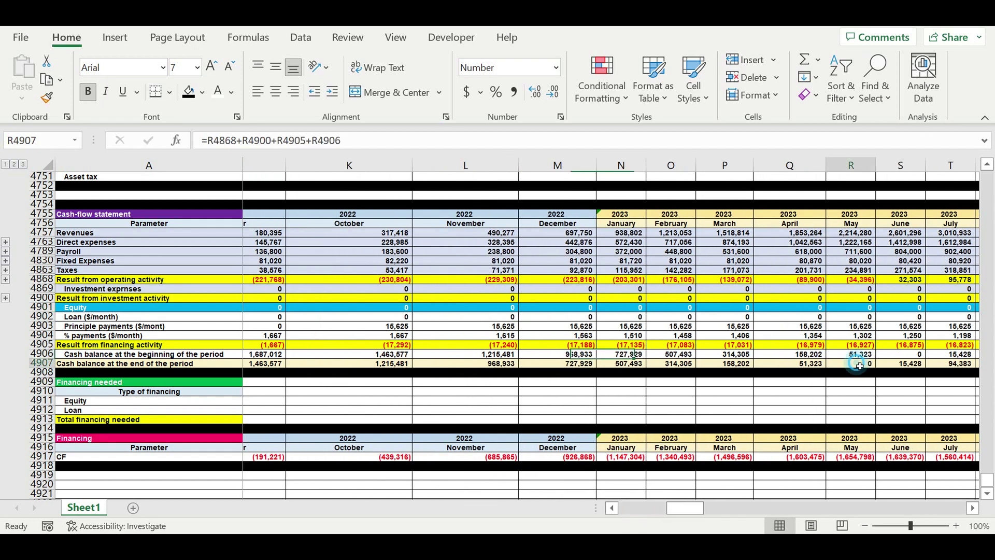
{"action": "left_click_drag", "start_coordinate": [918, 366], "coordinate": [919, 369]}
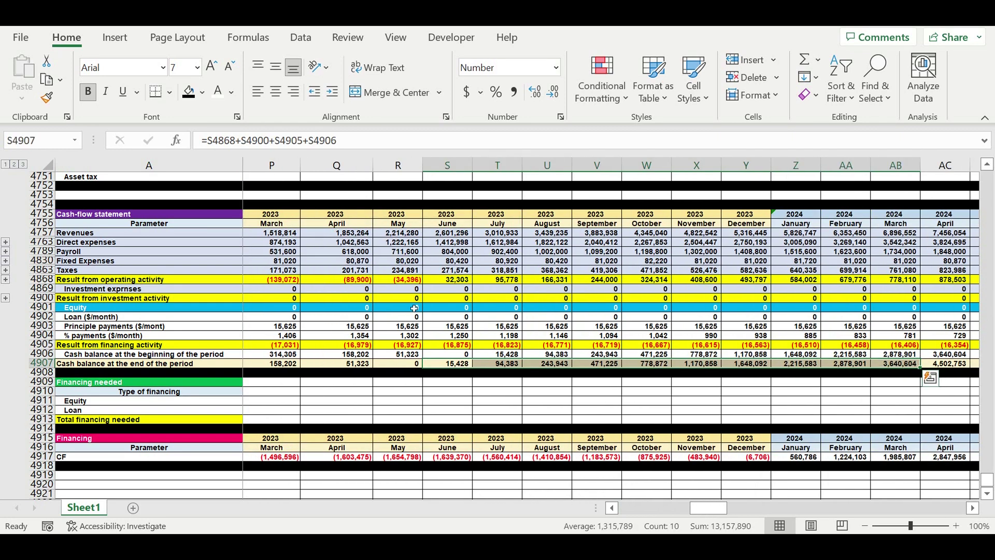
{"action": "left_click", "coordinate": [408, 367]}
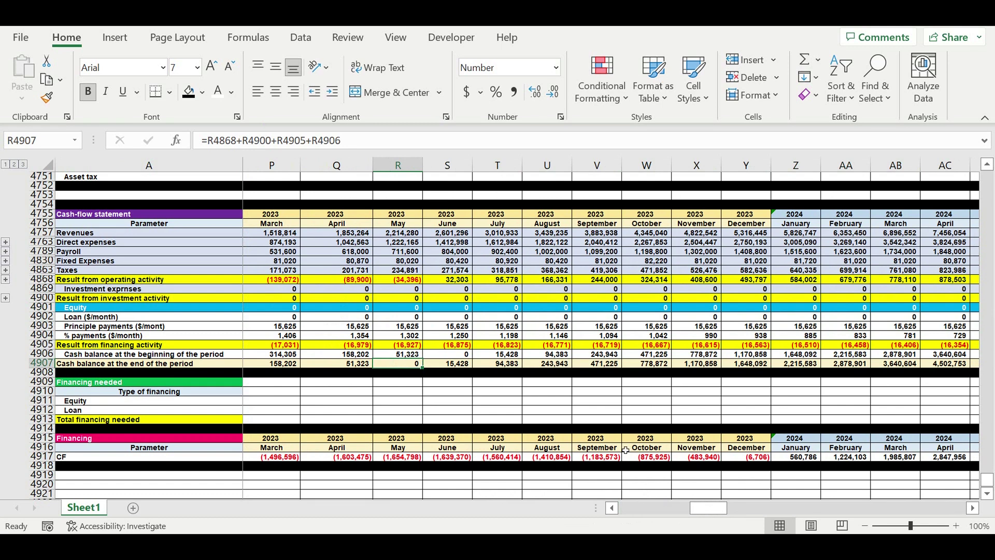
{"action": "left_click_drag", "start_coordinate": [708, 508], "coordinate": [637, 508]}
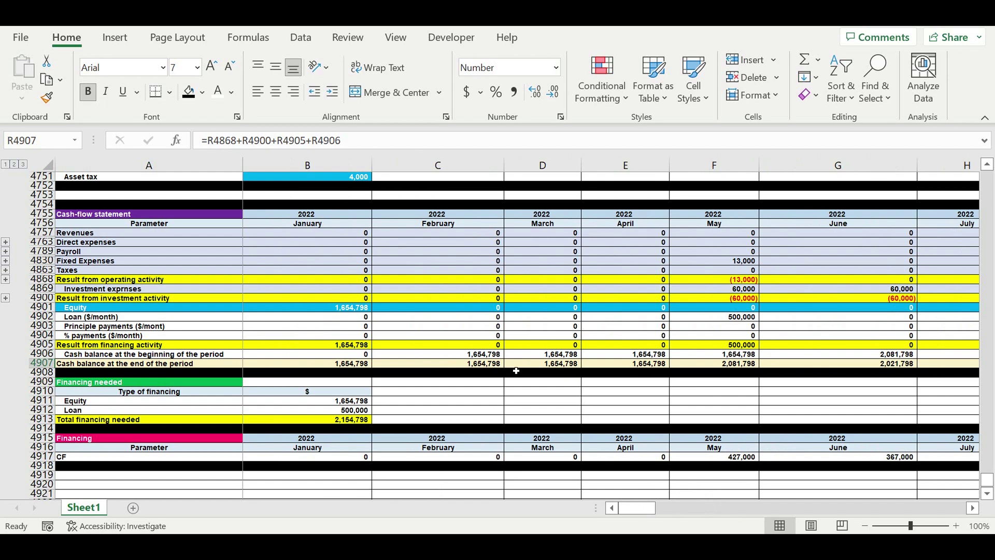
- Set the loan amount in B4726 to 0
{"action": "scroll", "coordinate": [424, 393], "scroll_direction": "up", "scroll_amount": 9}
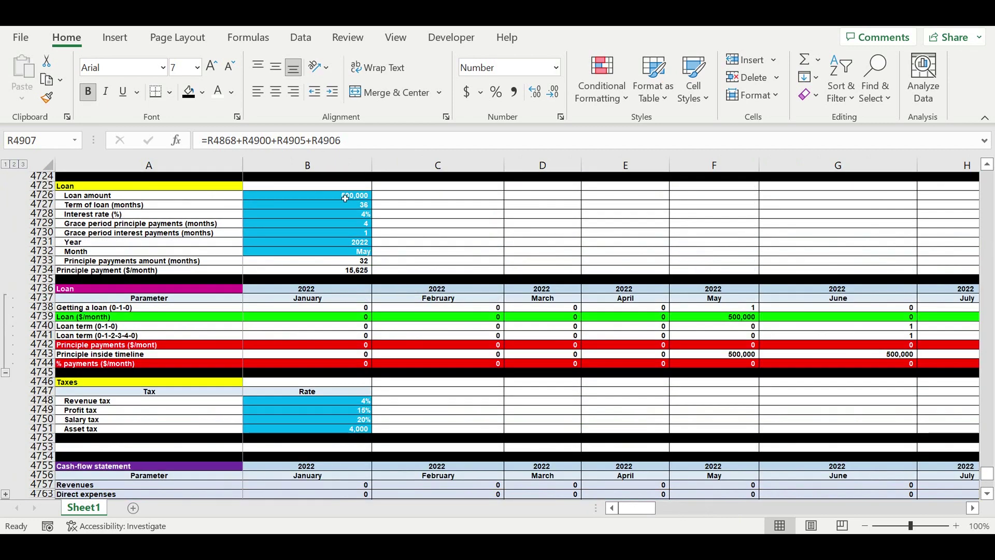
{"action": "left_click", "coordinate": [345, 198]}
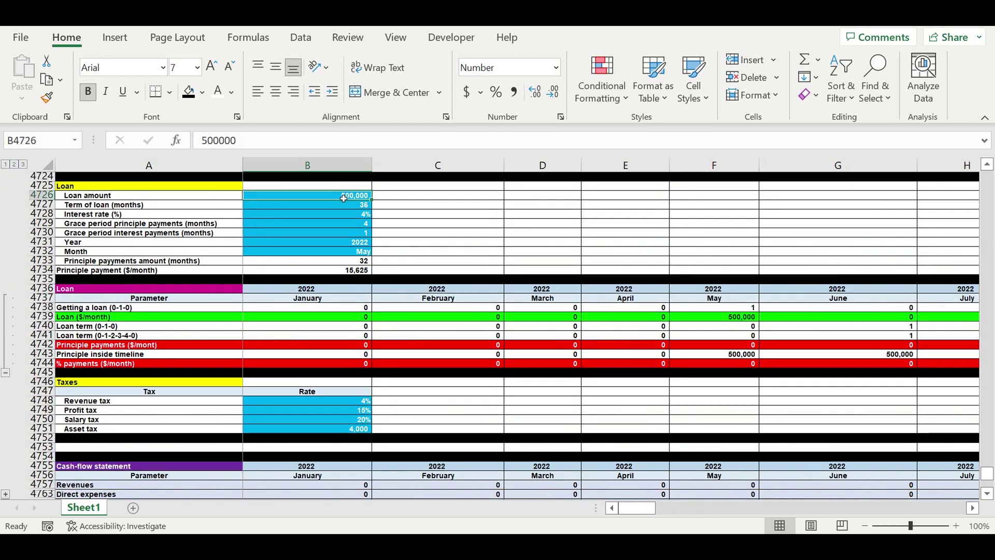
{"action": "type", "text": "0"}
{"action": "key", "text": "Return"}
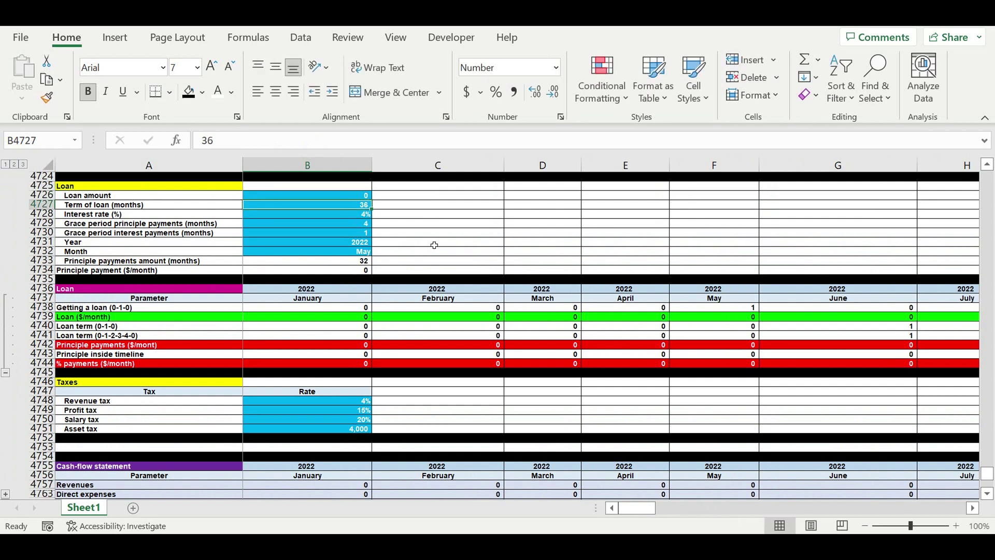
- Check the January Equity in B4901 and the May 2023 end-of-period cash balance in R4907 without a loan
{"action": "scroll", "coordinate": [439, 285], "scroll_direction": "down", "scroll_amount": 6}
{"action": "scroll", "coordinate": [441, 305], "scroll_direction": "down", "scroll_amount": 1}
{"action": "left_click", "coordinate": [347, 365]}
{"action": "left_click_drag", "start_coordinate": [638, 508], "coordinate": [669, 508]}
{"action": "left_click_drag", "start_coordinate": [676, 505], "coordinate": [689, 503]}
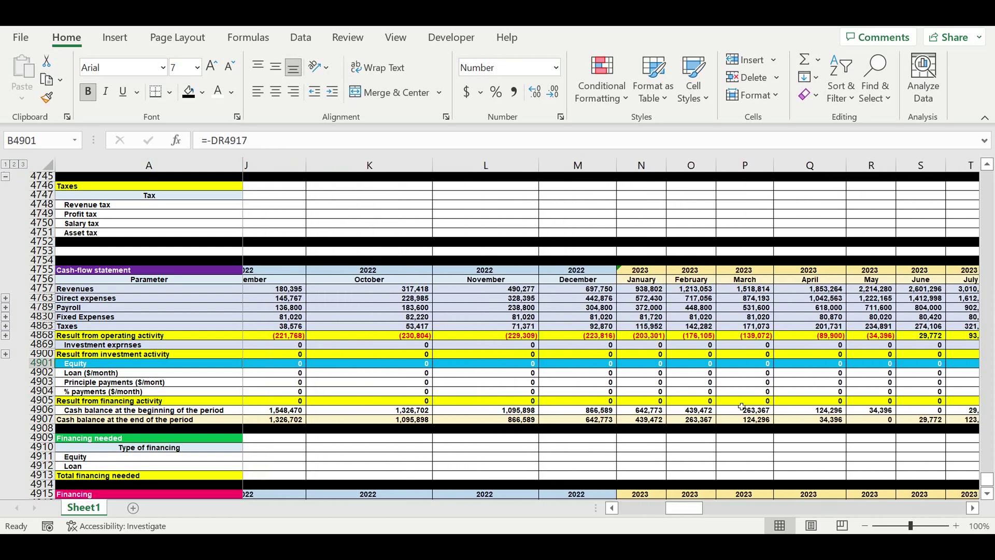
{"action": "left_click", "coordinate": [884, 419]}
{"action": "left_click_drag", "start_coordinate": [689, 507], "coordinate": [643, 507]}
- Set the loan amount in B4726 to 2000000
{"action": "scroll", "coordinate": [375, 235], "scroll_direction": "up", "scroll_amount": 8}
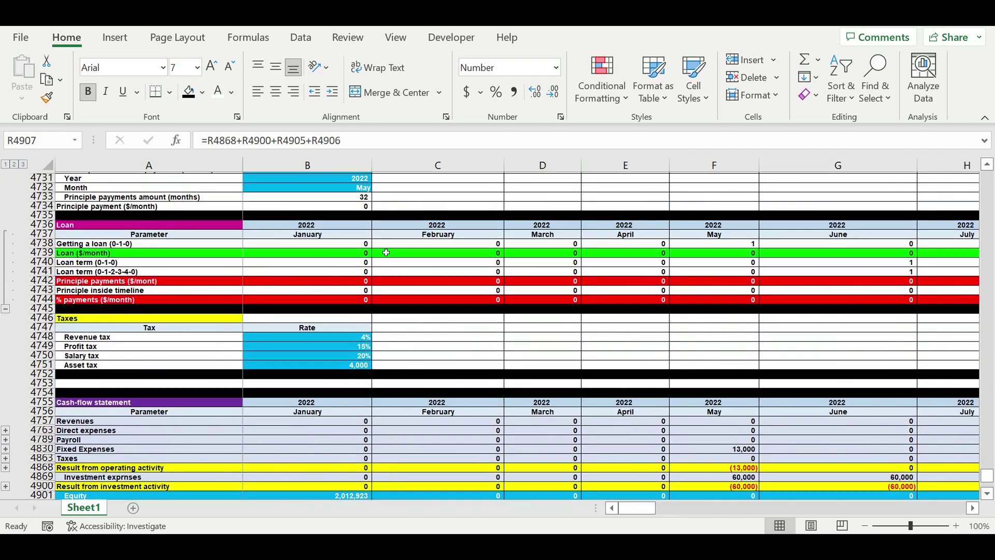
{"action": "left_click", "coordinate": [348, 226]}
{"action": "type", "text": "2"}
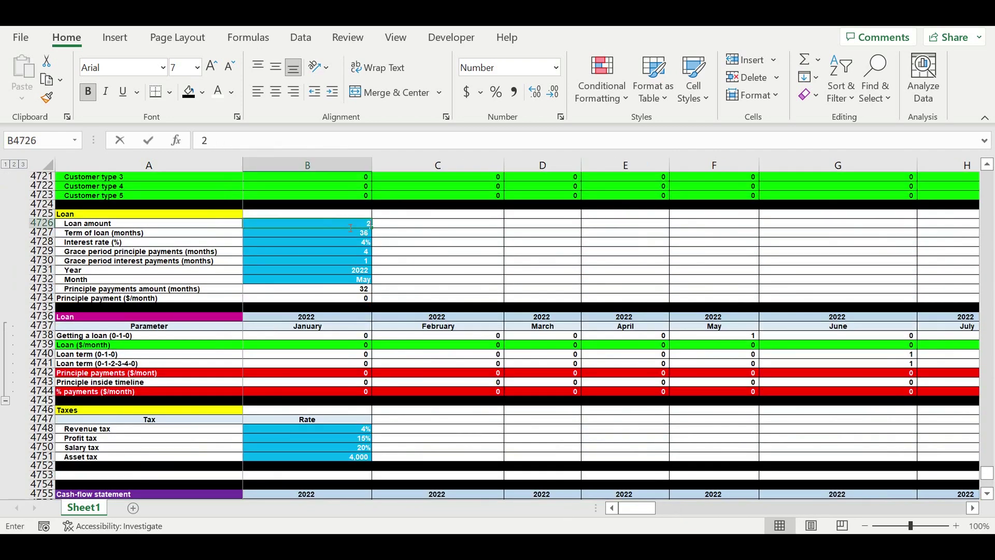
{"action": "type", "text": ",000,000000"}
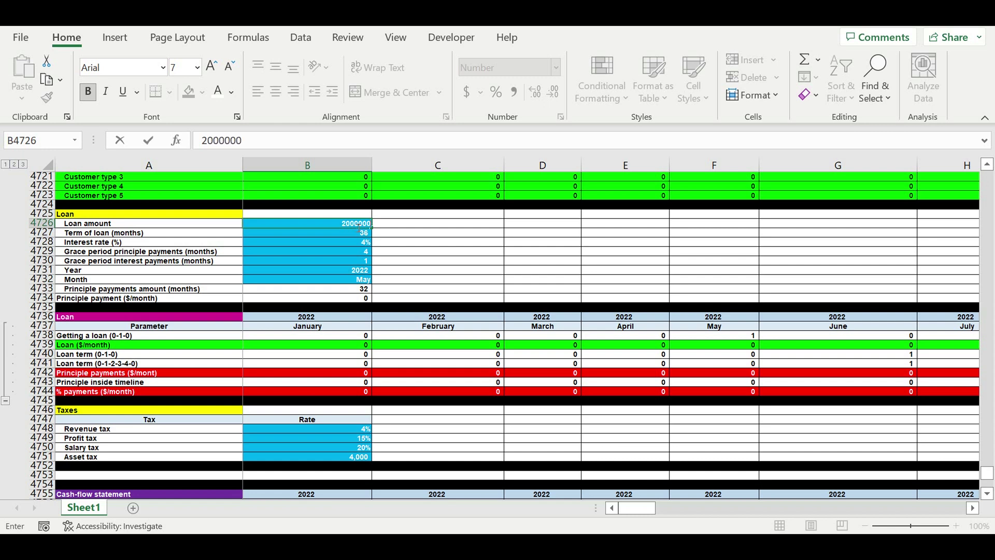
{"action": "key", "text": "Return"}
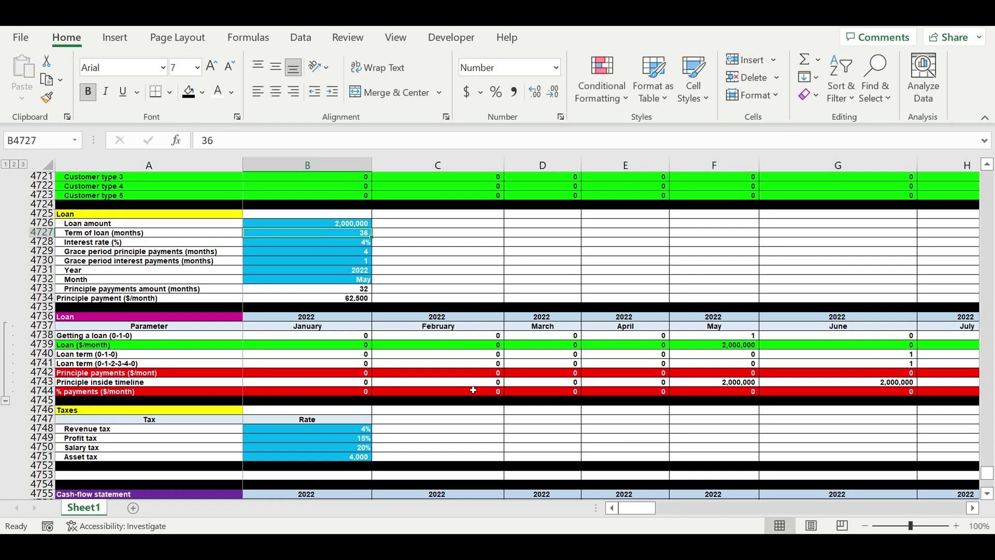
- Examine the January Equity, the Financing needed table and the August and September 2022 Equity cells for the 2000000 loan
{"action": "scroll", "coordinate": [473, 390], "scroll_direction": "down", "scroll_amount": 9}
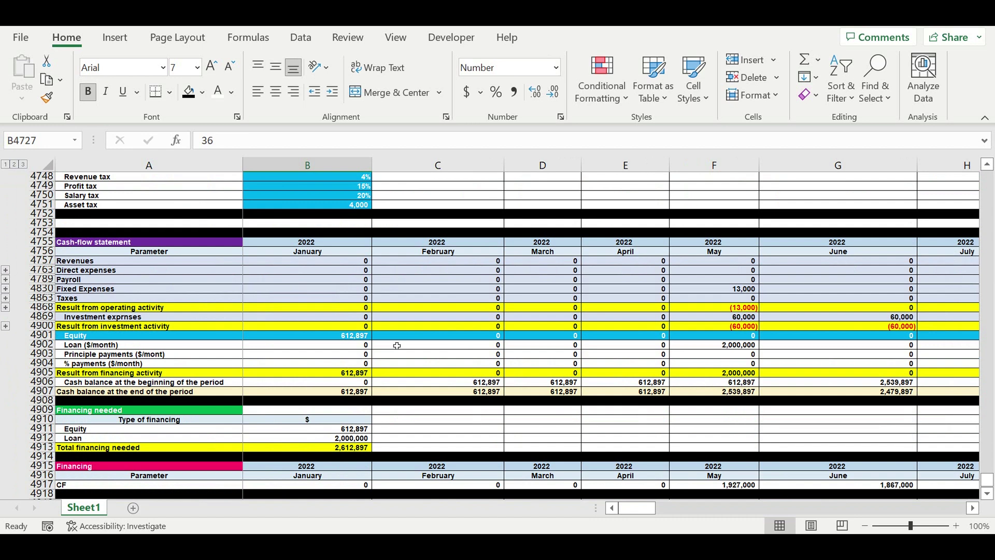
{"action": "left_click", "coordinate": [354, 336]}
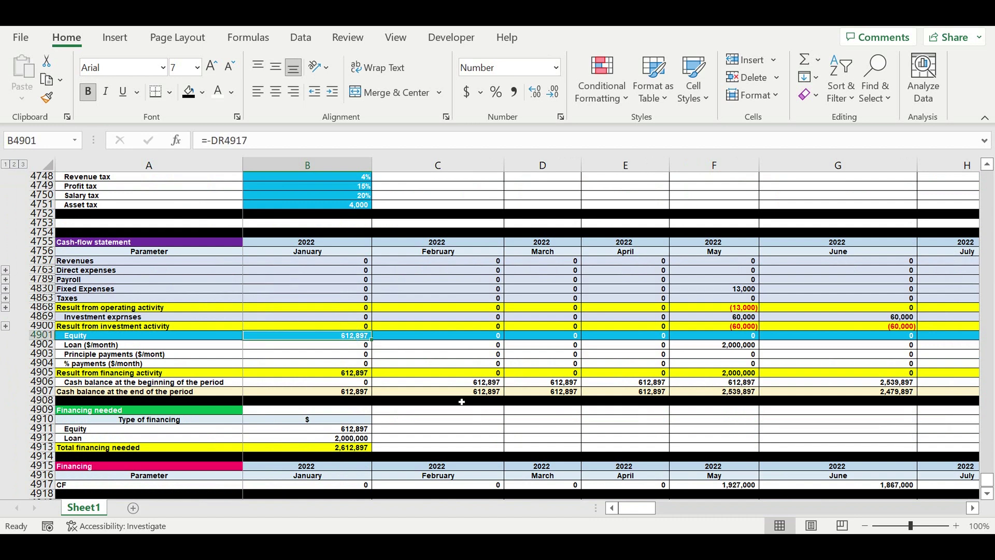
{"action": "scroll", "coordinate": [477, 410], "scroll_direction": "down", "scroll_amount": 2}
{"action": "left_click", "coordinate": [333, 391]}
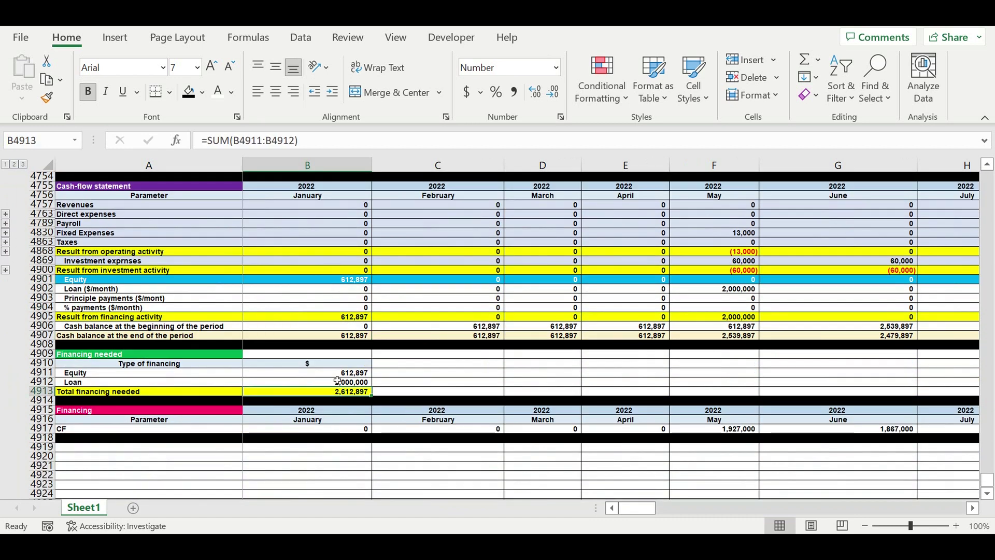
{"action": "left_click_drag", "start_coordinate": [338, 373], "coordinate": [337, 392]}
{"action": "left_click_drag", "start_coordinate": [636, 508], "coordinate": [660, 509]}
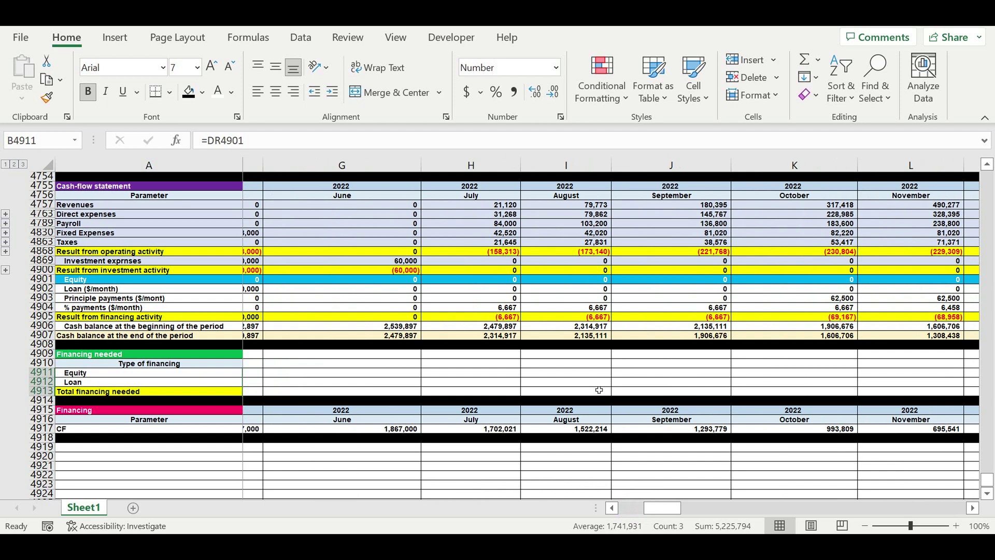
{"action": "left_click", "coordinate": [607, 278]}
{"action": "left_click", "coordinate": [658, 280]}
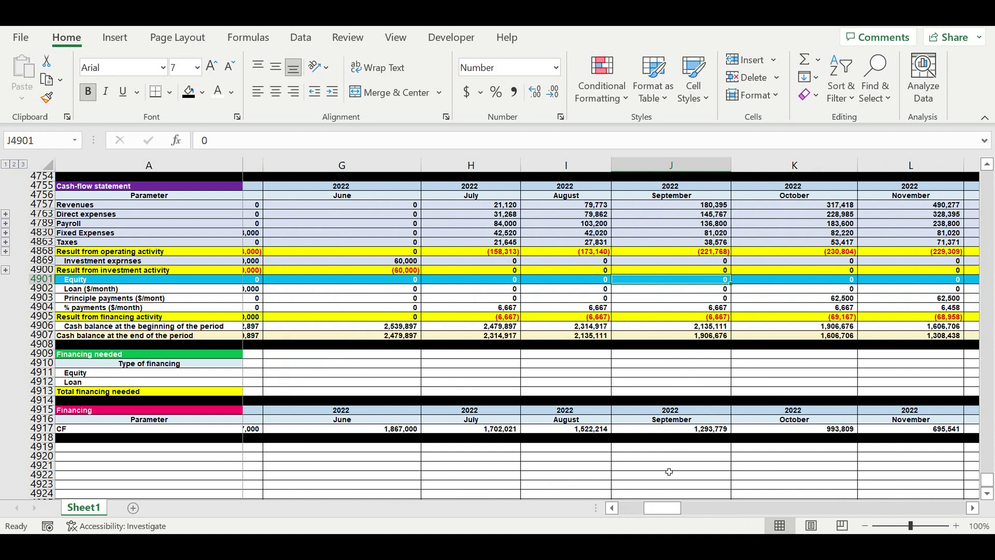
{"action": "left_click_drag", "start_coordinate": [667, 508], "coordinate": [642, 510]}
{"action": "left_click", "coordinate": [312, 449]}
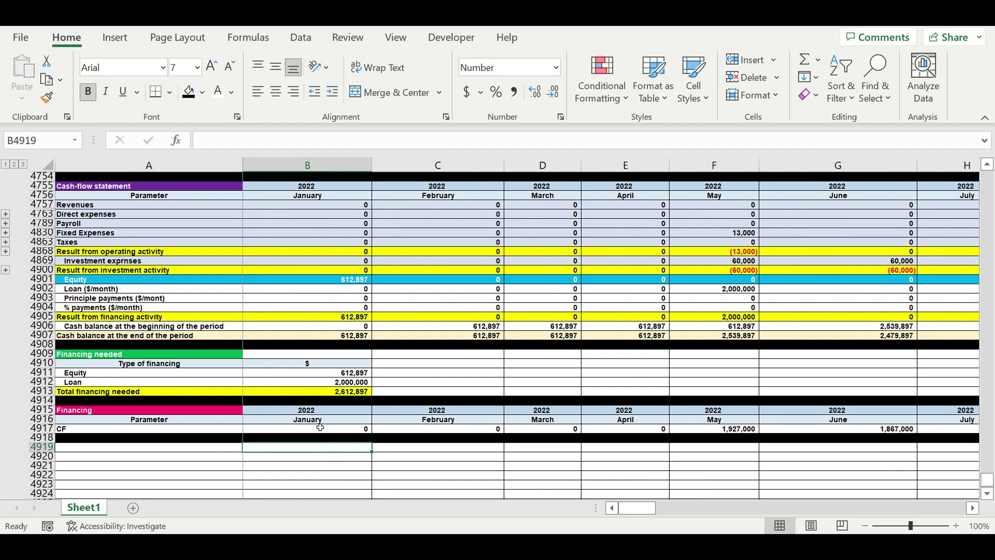
{"action": "left_click", "coordinate": [346, 365]}
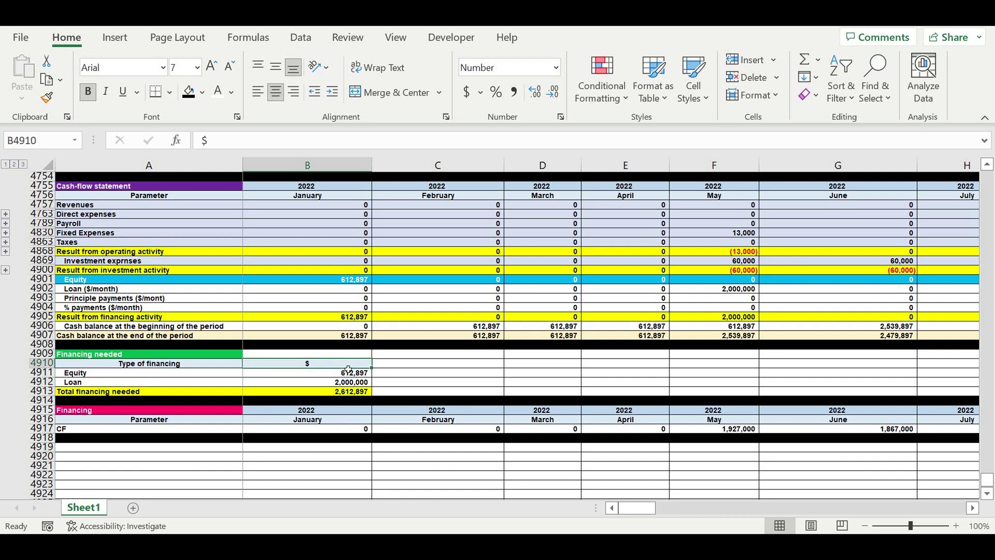